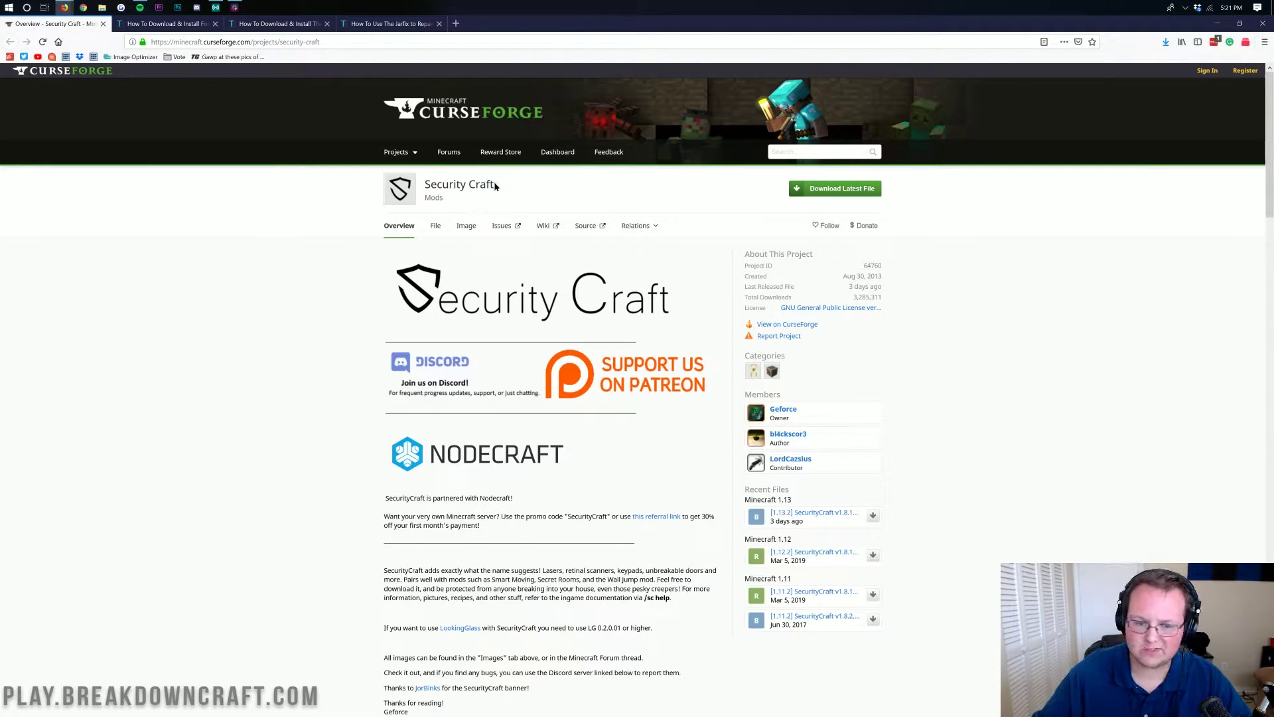
Review the Security Craft mod's overview page, including its description and comments
{"action": "left_click_drag", "start_coordinate": [504, 186], "coordinate": [427, 188]}
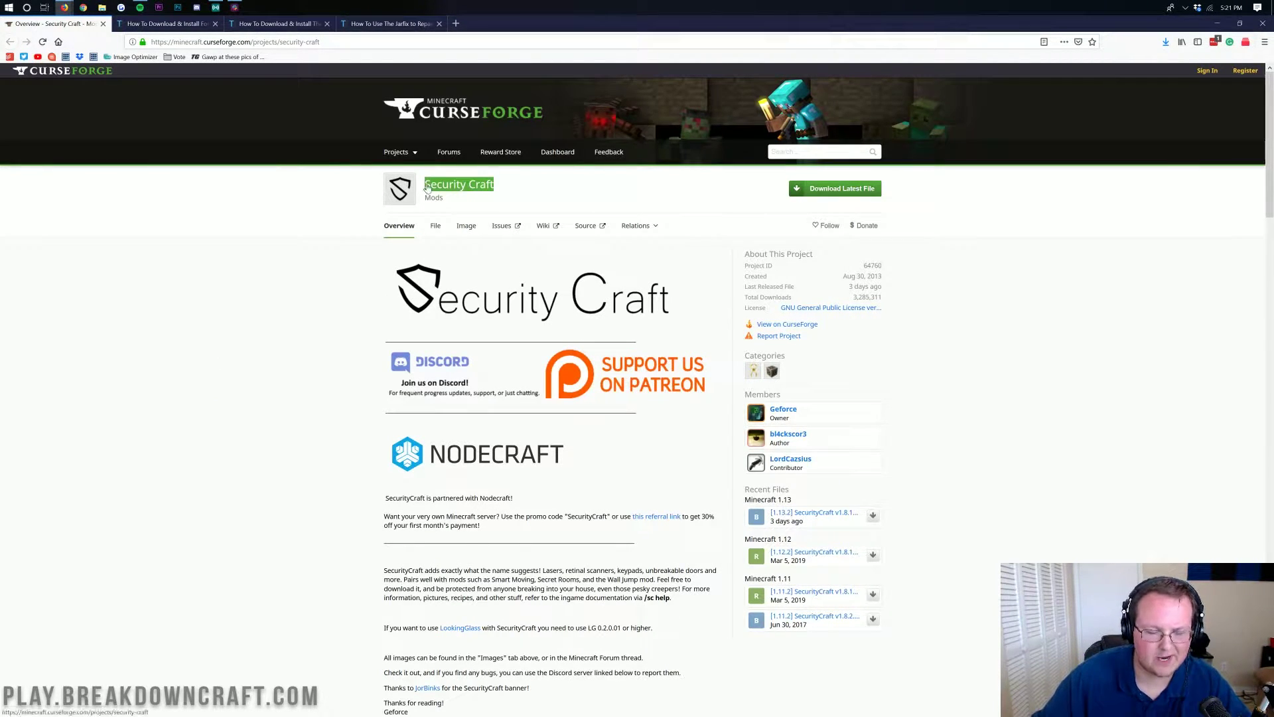
{"action": "left_click", "coordinate": [526, 200]}
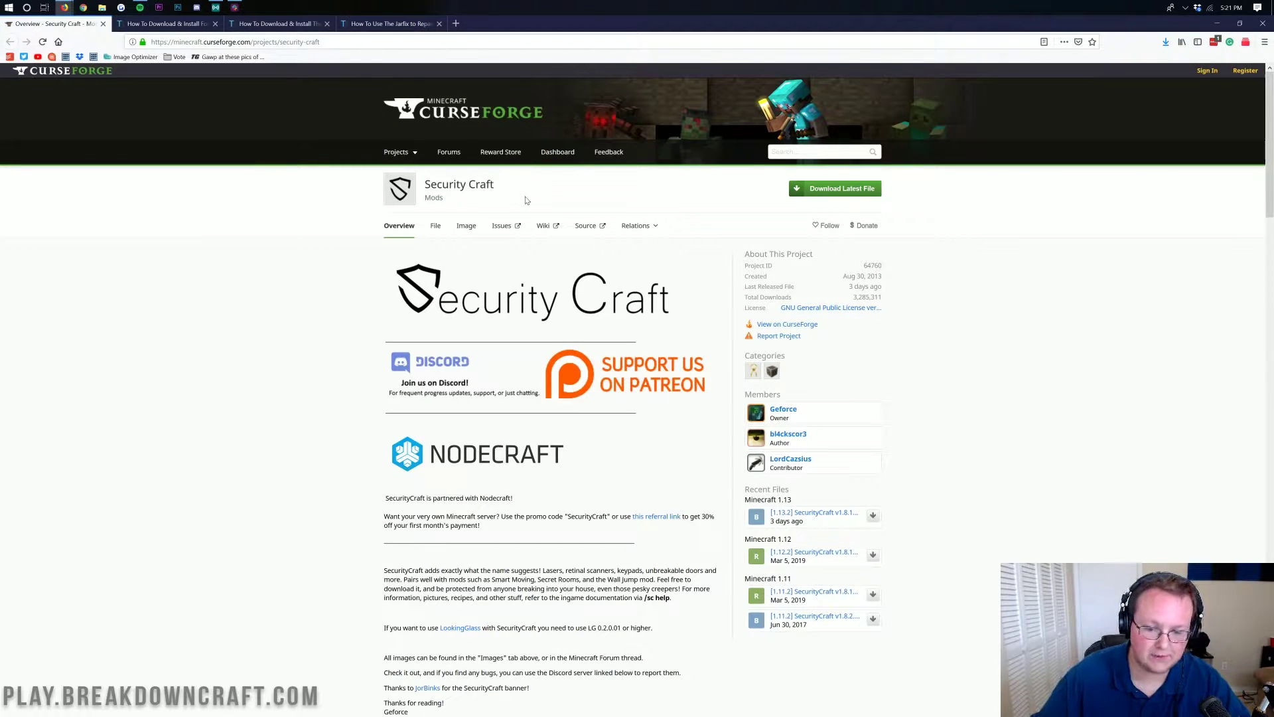
{"action": "scroll", "coordinate": [526, 200], "scroll_direction": "down", "scroll_amount": 7}
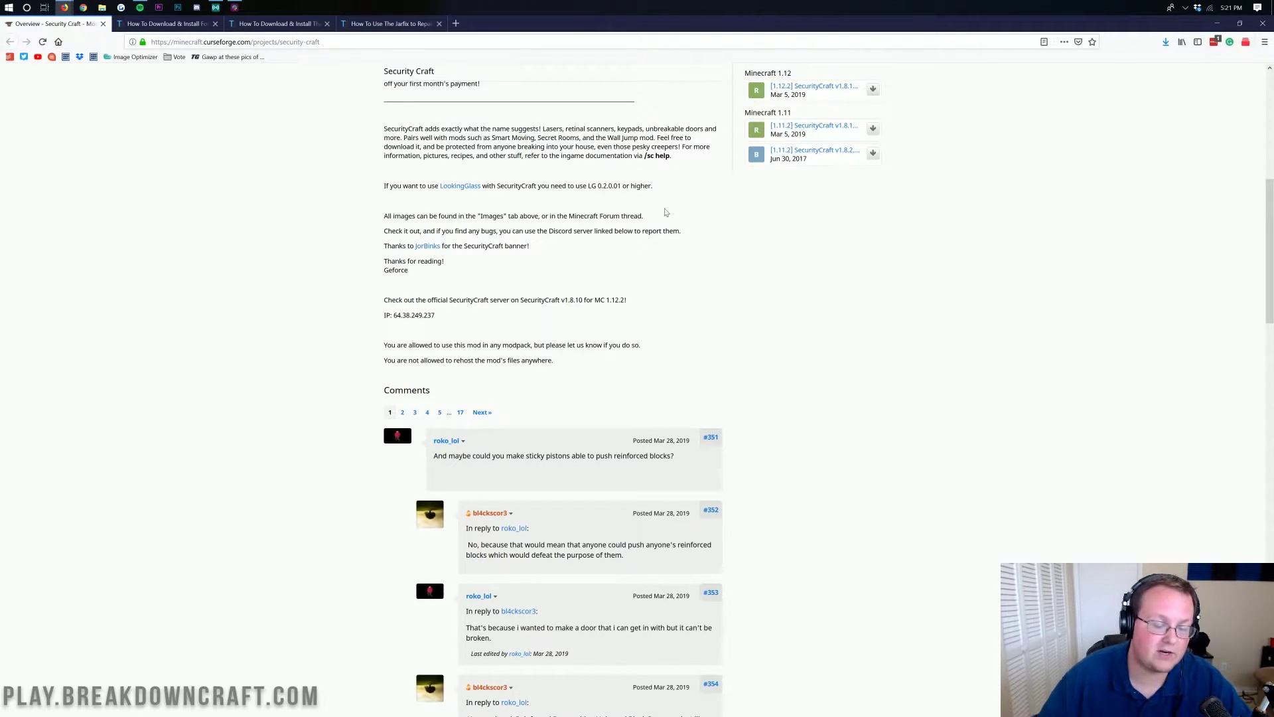
{"action": "scroll", "coordinate": [667, 226], "scroll_direction": "up", "scroll_amount": 7}
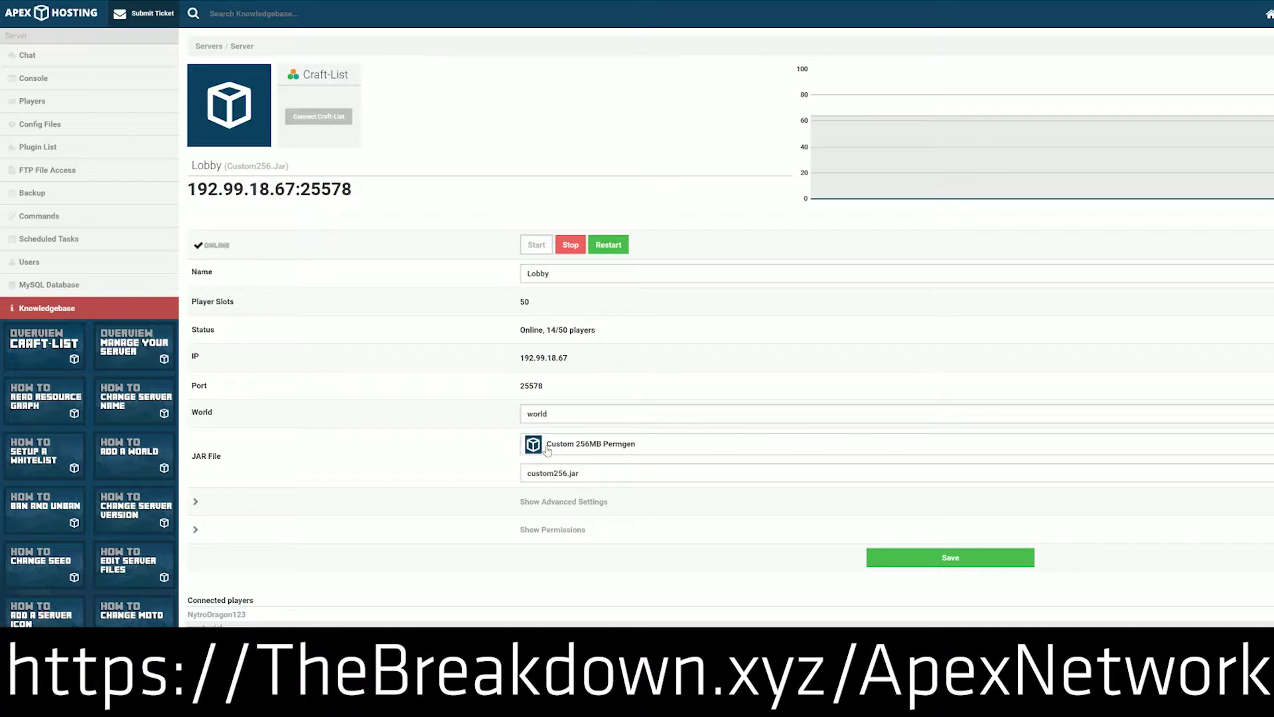
Browse the Lobby server's available JAR file options and the Minecraft server plans on Apex Hosting
{"action": "left_click", "coordinate": [584, 445]}
{"action": "scroll", "coordinate": [579, 598], "scroll_direction": "up", "scroll_amount": 10}
{"action": "scroll", "coordinate": [578, 597], "scroll_direction": "up", "scroll_amount": 10}
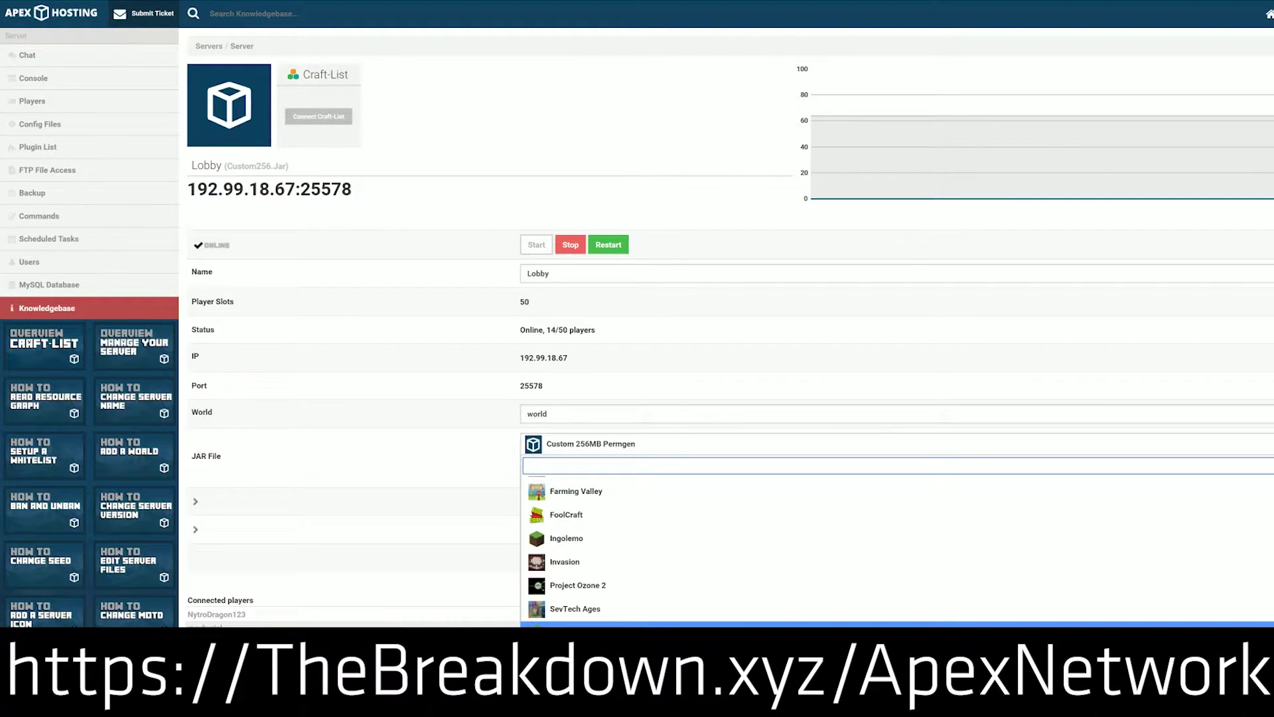
{"action": "scroll", "coordinate": [572, 535], "scroll_direction": "down", "scroll_amount": 3}
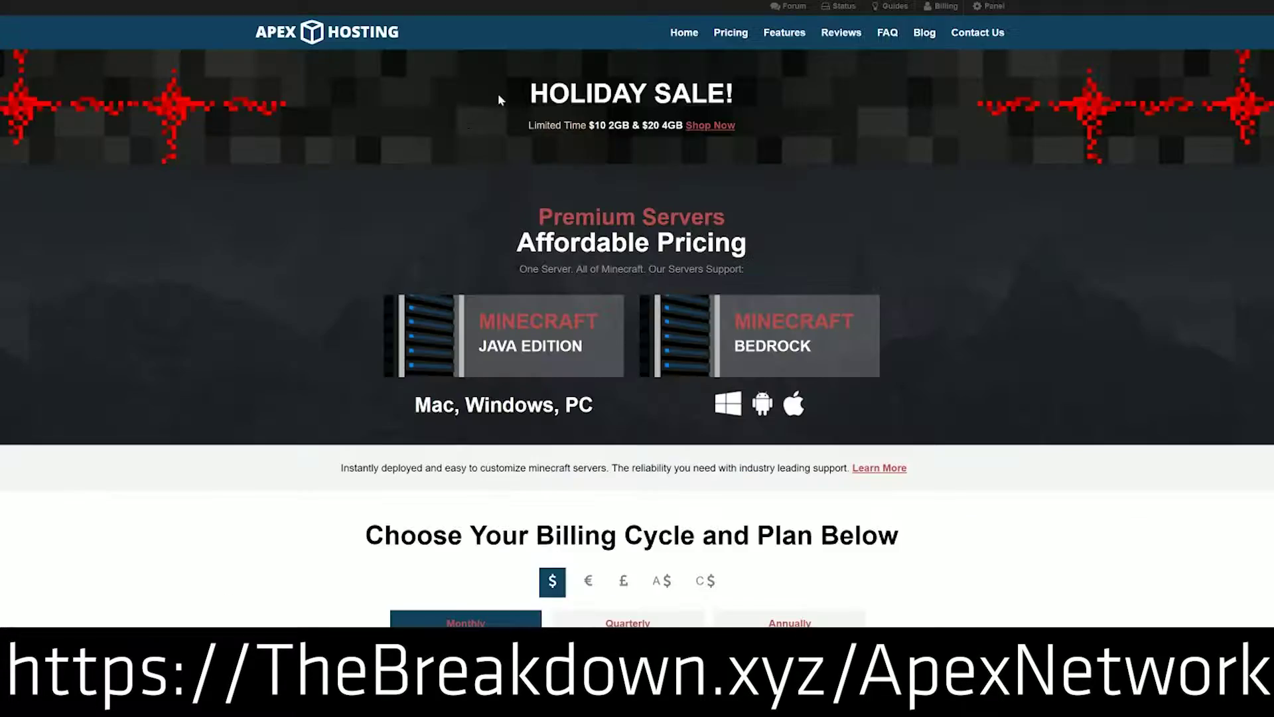
{"action": "scroll", "coordinate": [499, 98], "scroll_direction": "down", "scroll_amount": 8}
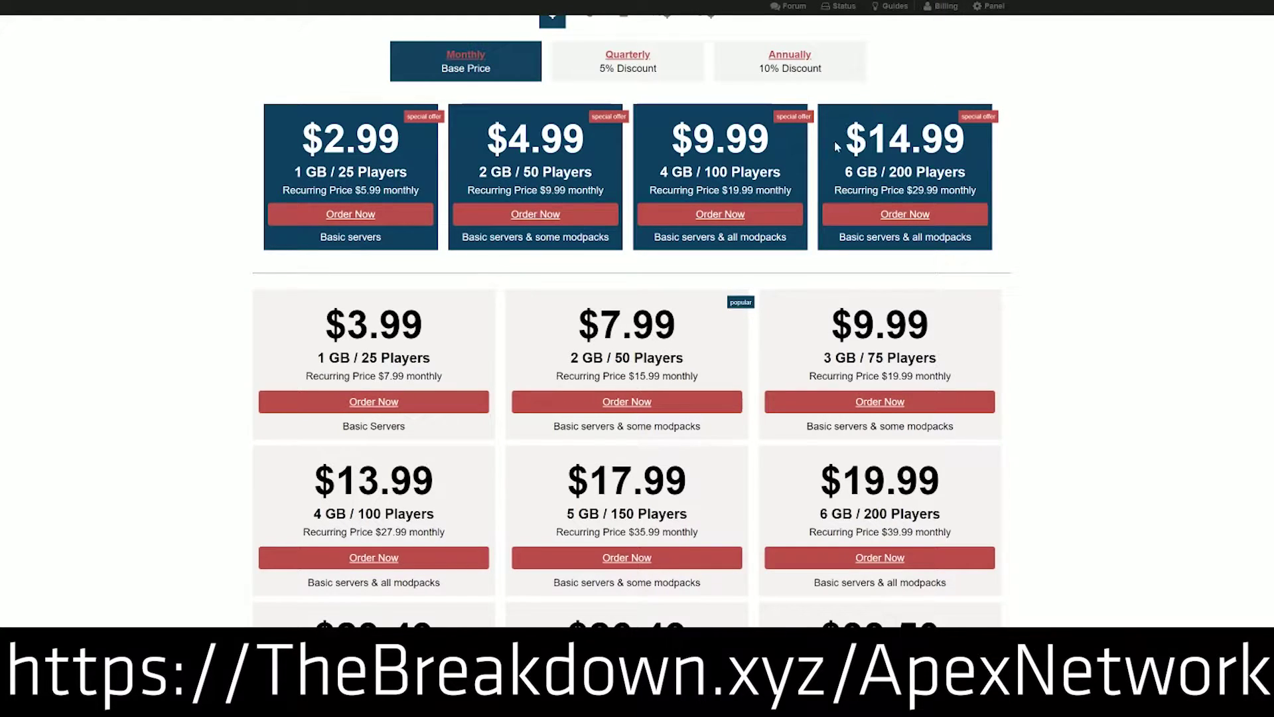
{"action": "scroll", "coordinate": [631, 318], "scroll_direction": "up", "scroll_amount": 1}
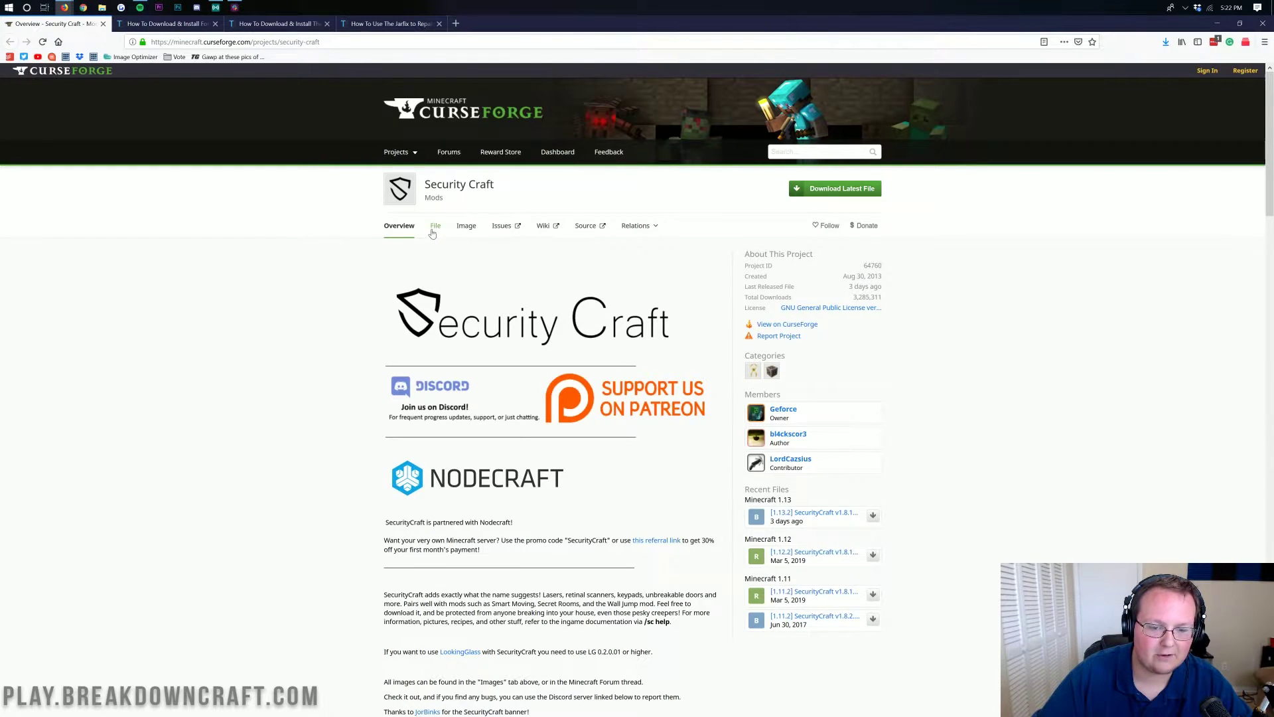
Download and save [1.13.2] SecurityCraft v1.8.12-beta1.jar from the Security Craft mod's file list
{"action": "left_click", "coordinate": [434, 227]}
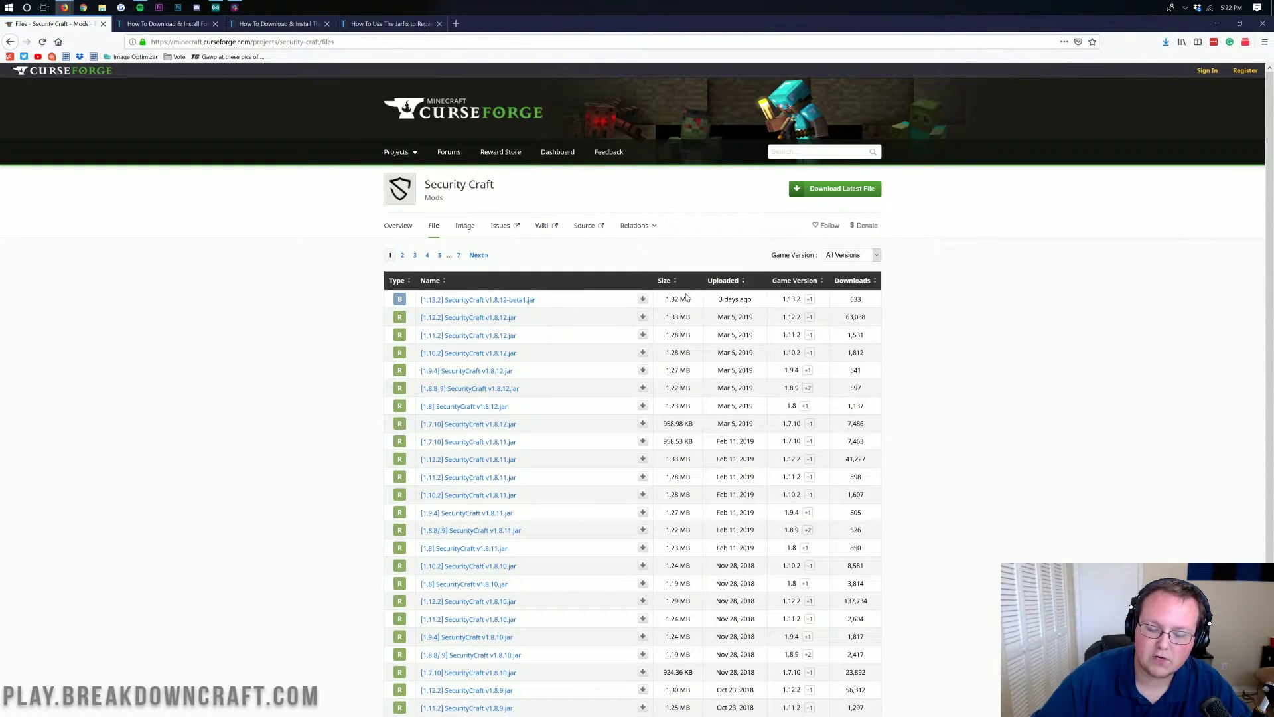
{"action": "left_click", "coordinate": [643, 300]}
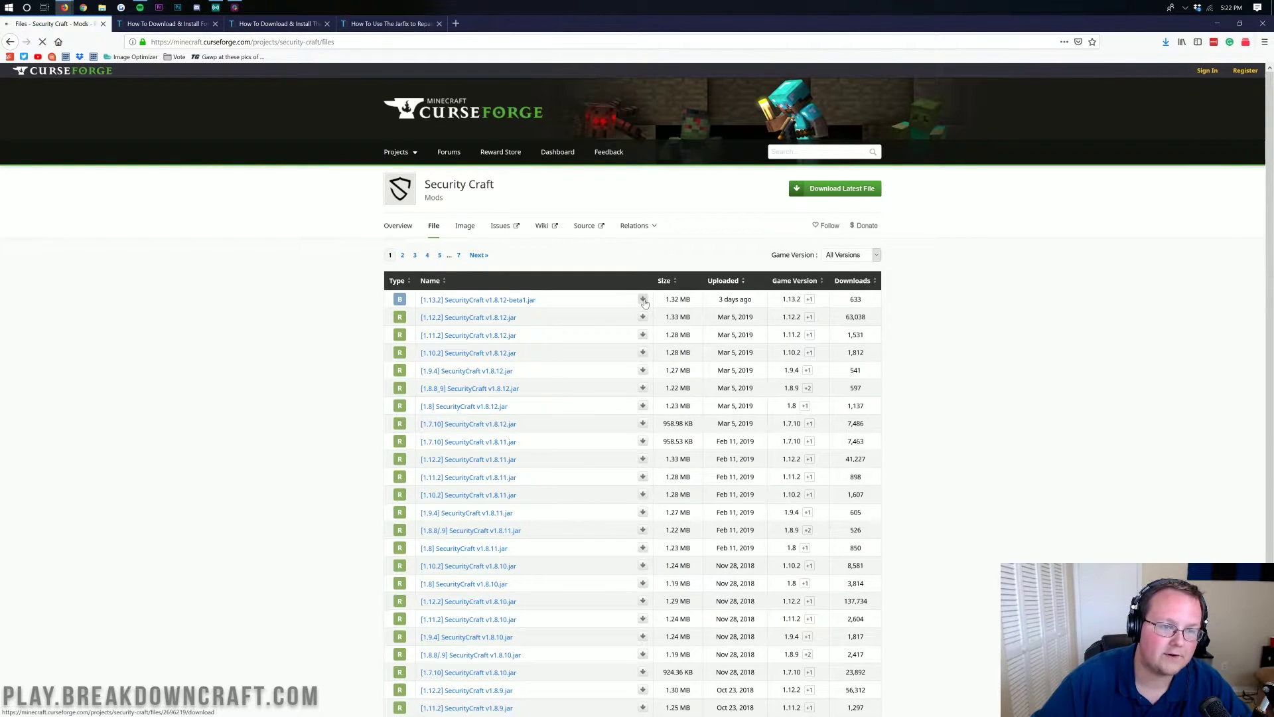
{"action": "left_click_drag", "start_coordinate": [329, 124], "coordinate": [572, 170]}
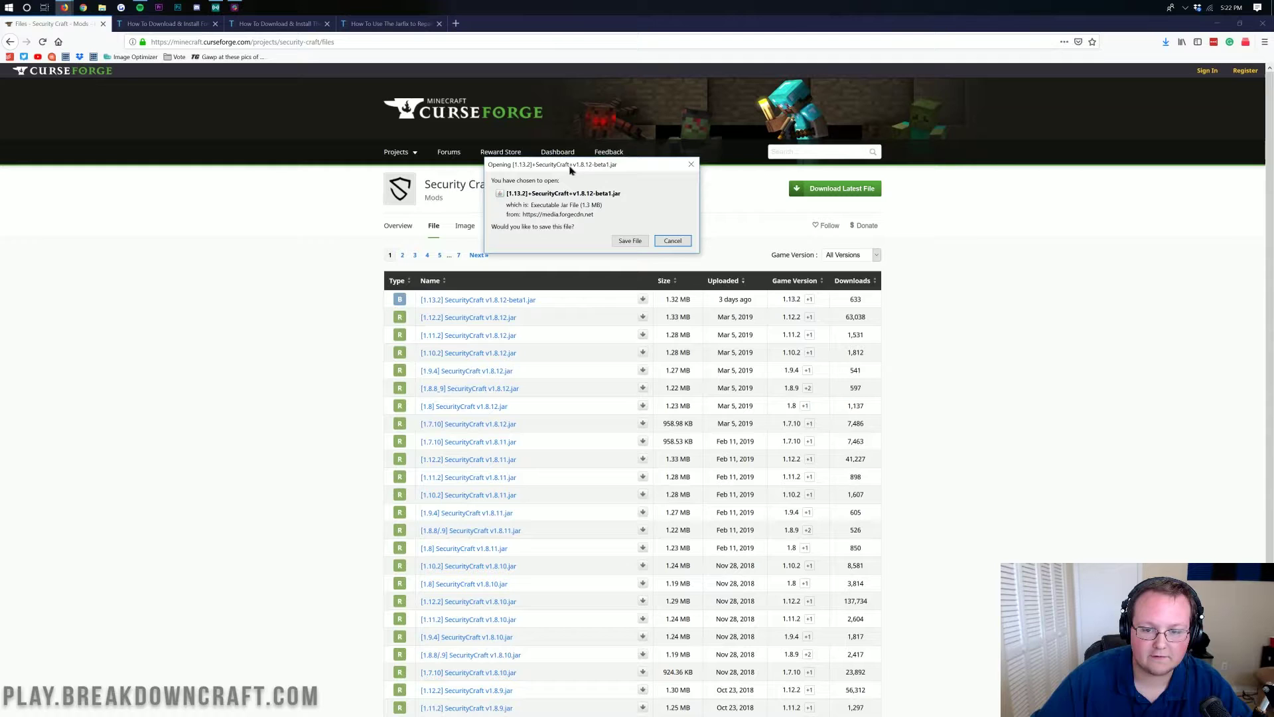
{"action": "left_click", "coordinate": [630, 241]}
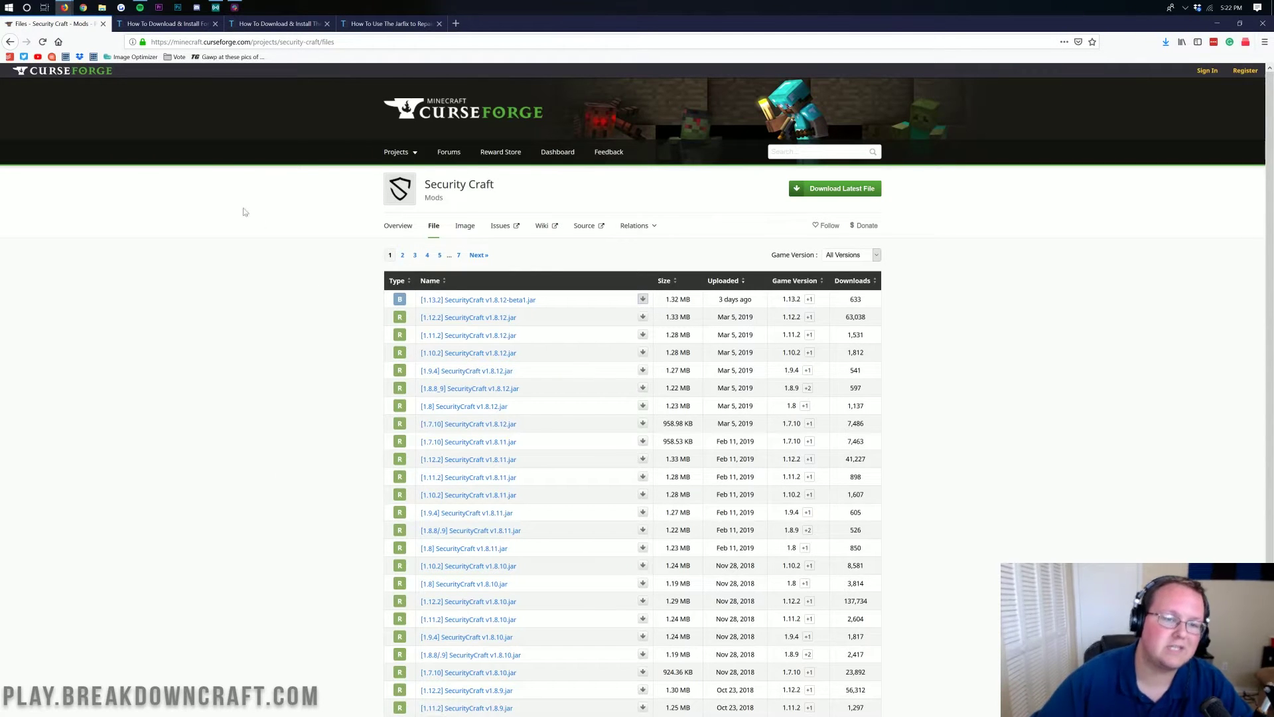
Open the Forge download site from the article on how to download and install Forge in Minecraft
{"action": "left_click", "coordinate": [165, 23]}
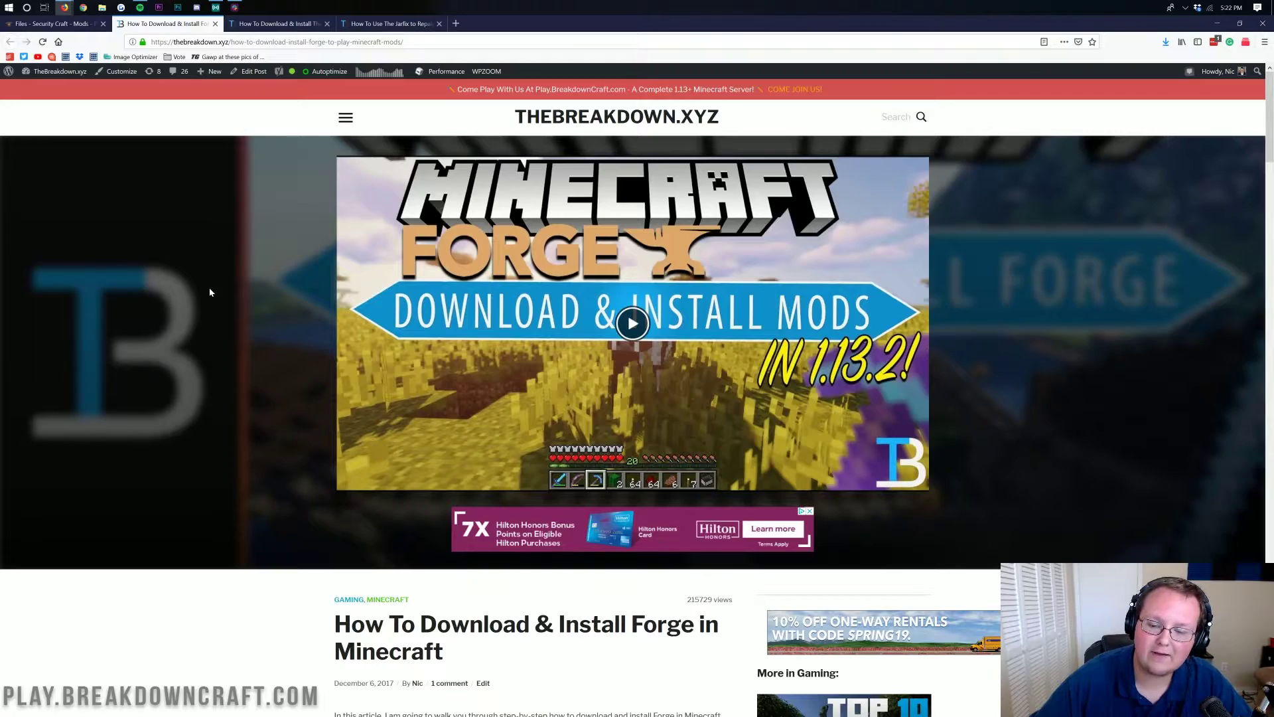
{"action": "scroll", "coordinate": [210, 291], "scroll_direction": "down", "scroll_amount": 10}
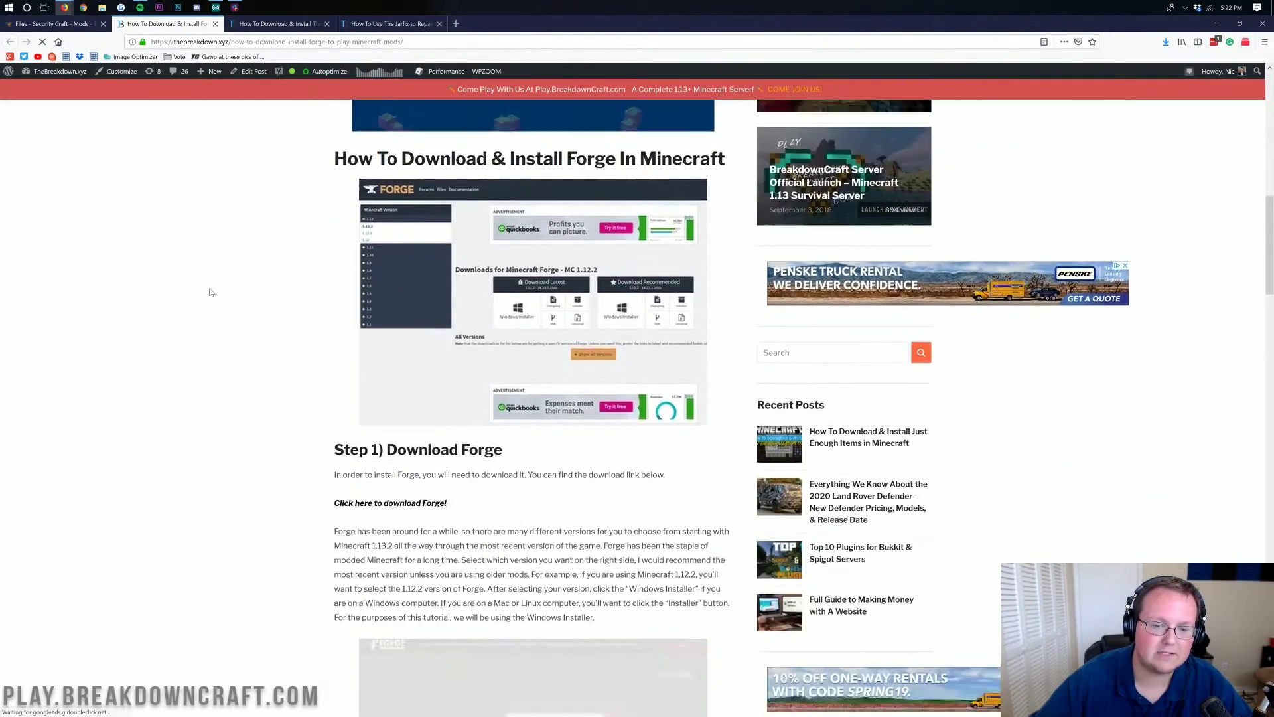
{"action": "scroll", "coordinate": [209, 292], "scroll_direction": "up", "scroll_amount": 10}
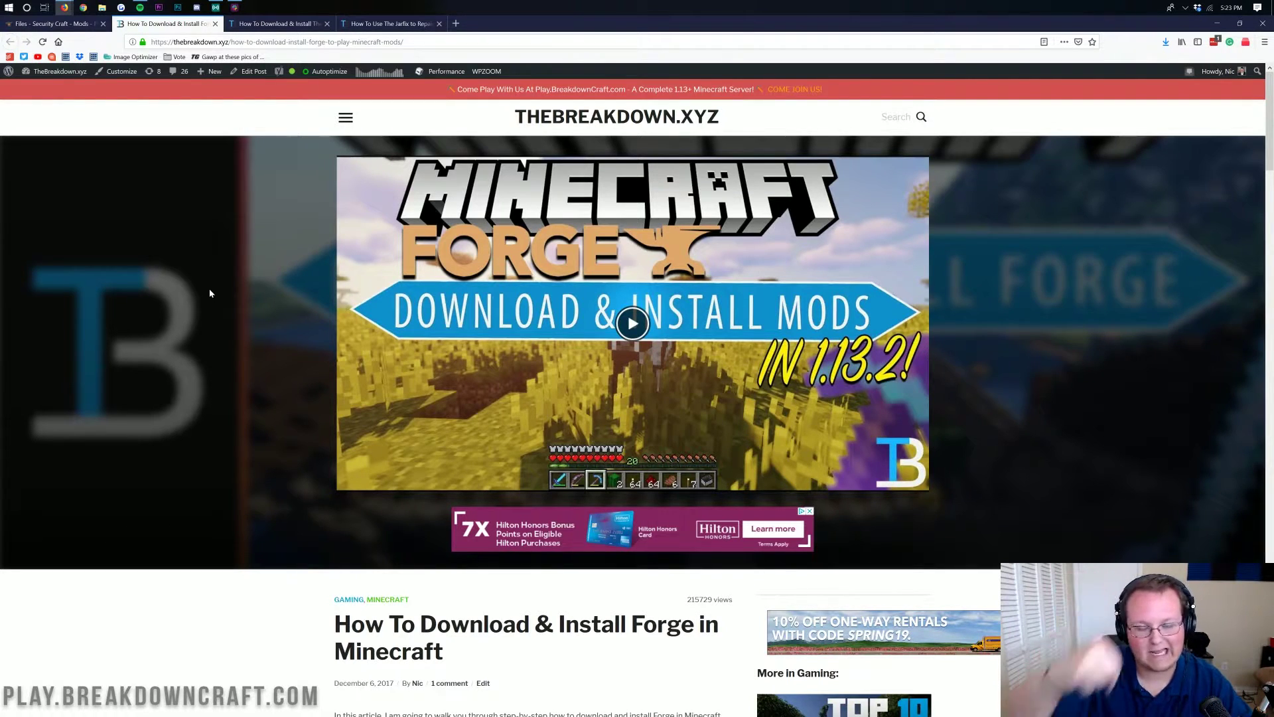
{"action": "scroll", "coordinate": [210, 293], "scroll_direction": "down", "scroll_amount": 5}
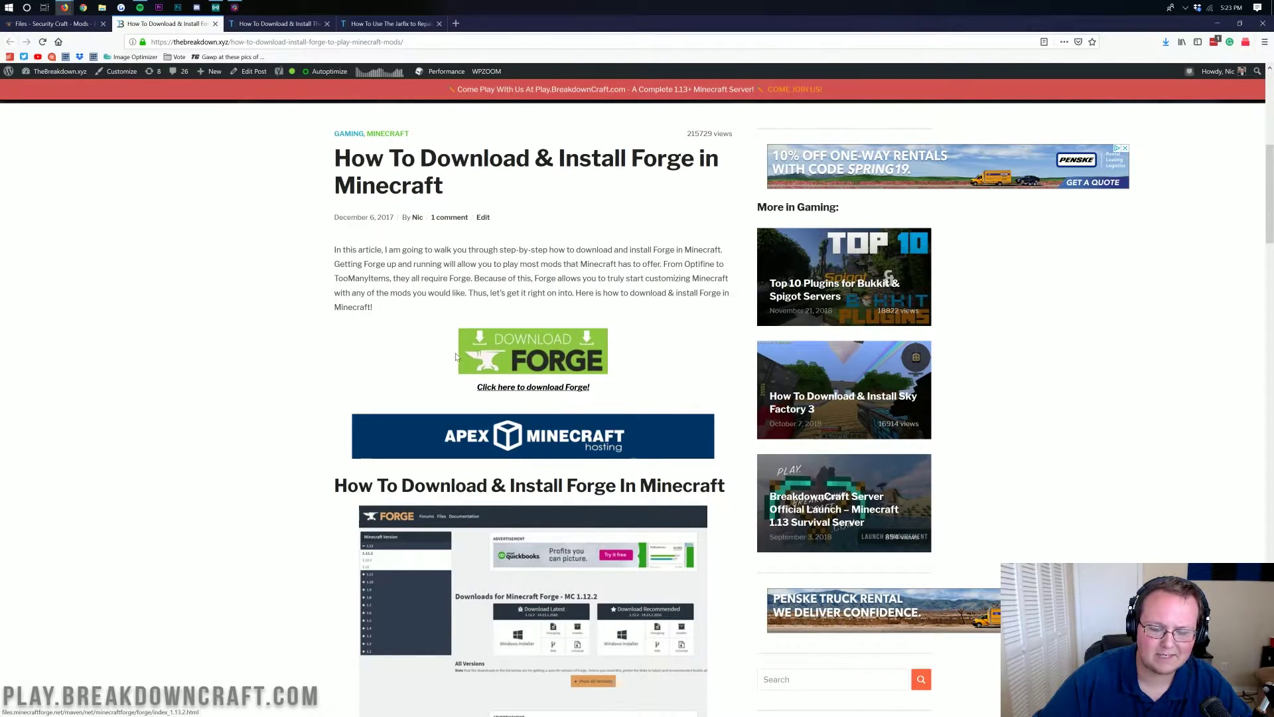
{"action": "left_click", "coordinate": [517, 347]}
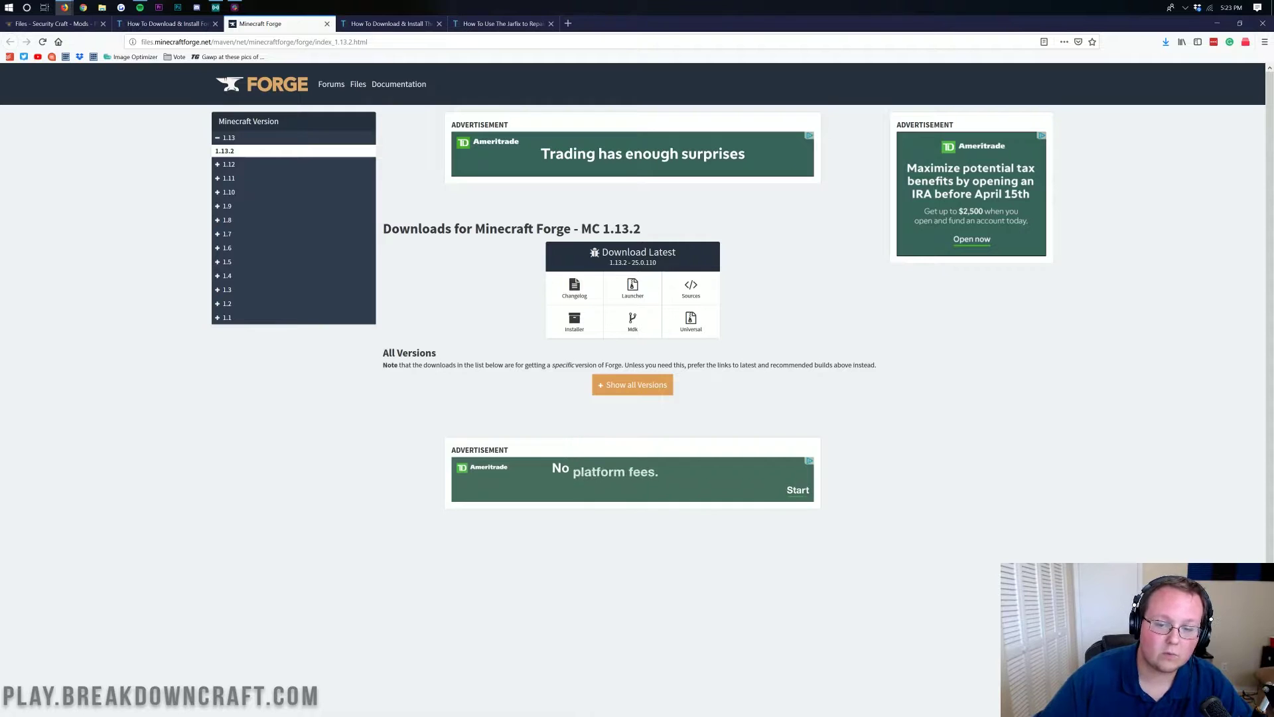
Check that the Forge downloads page is set to Minecraft version 1.13.2
{"action": "left_click_drag", "start_coordinate": [642, 229], "coordinate": [581, 230]}
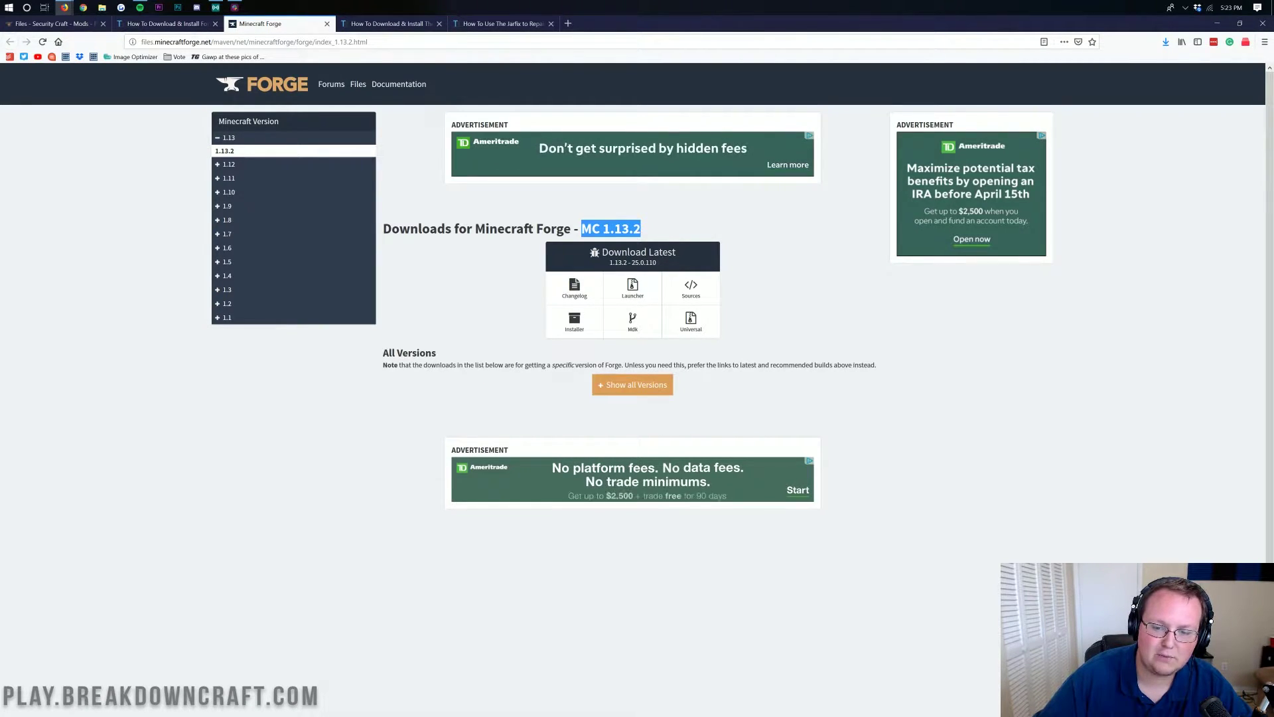
{"action": "left_click", "coordinate": [653, 232]}
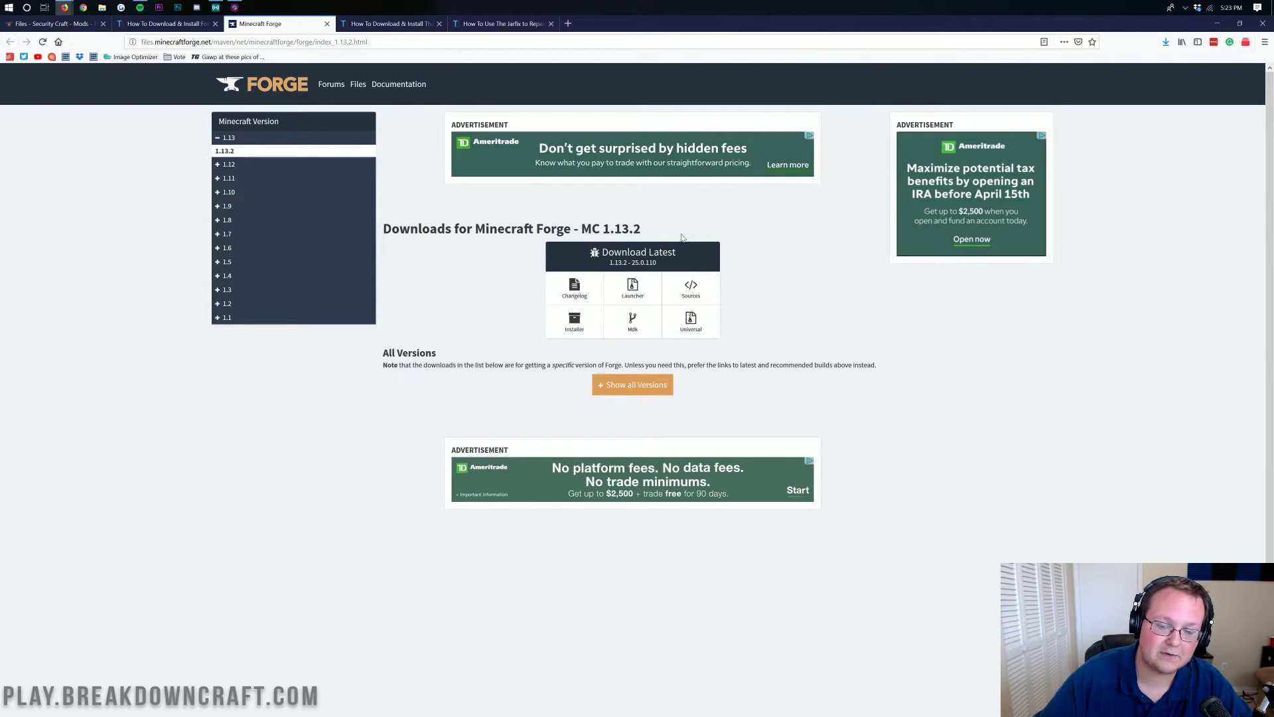
{"action": "left_click", "coordinate": [278, 141]}
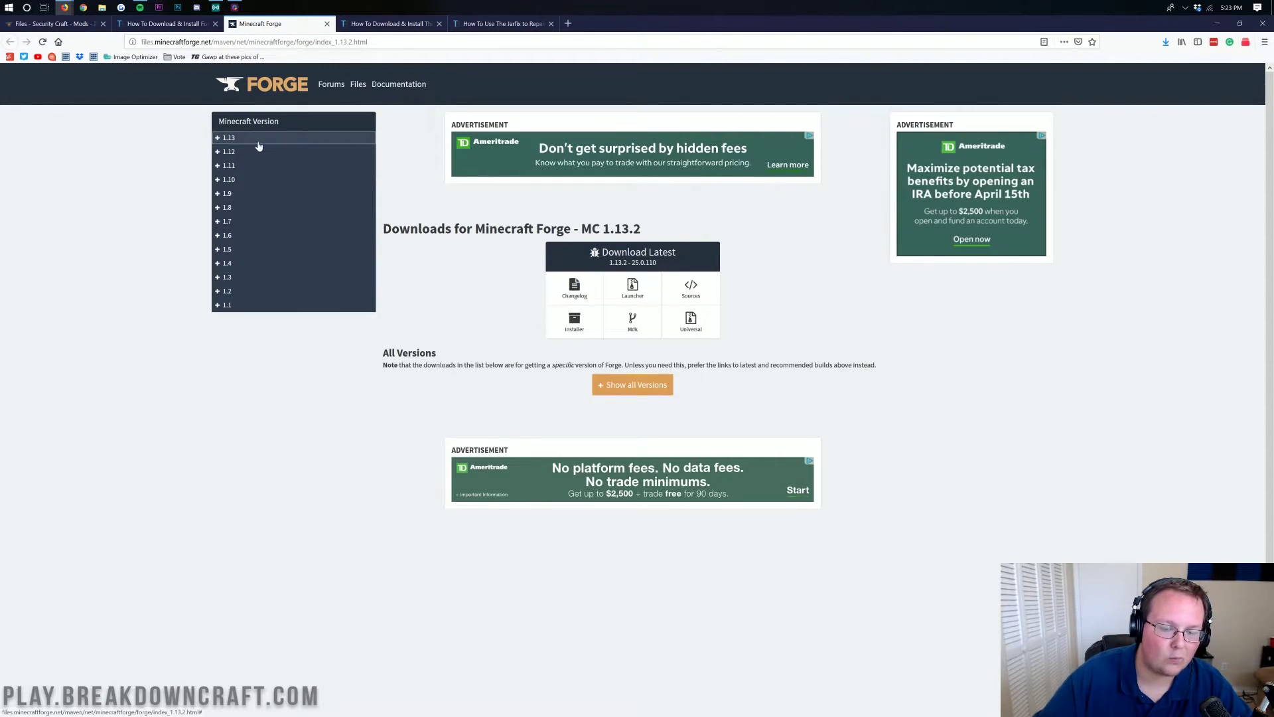
{"action": "left_click", "coordinate": [234, 141]}
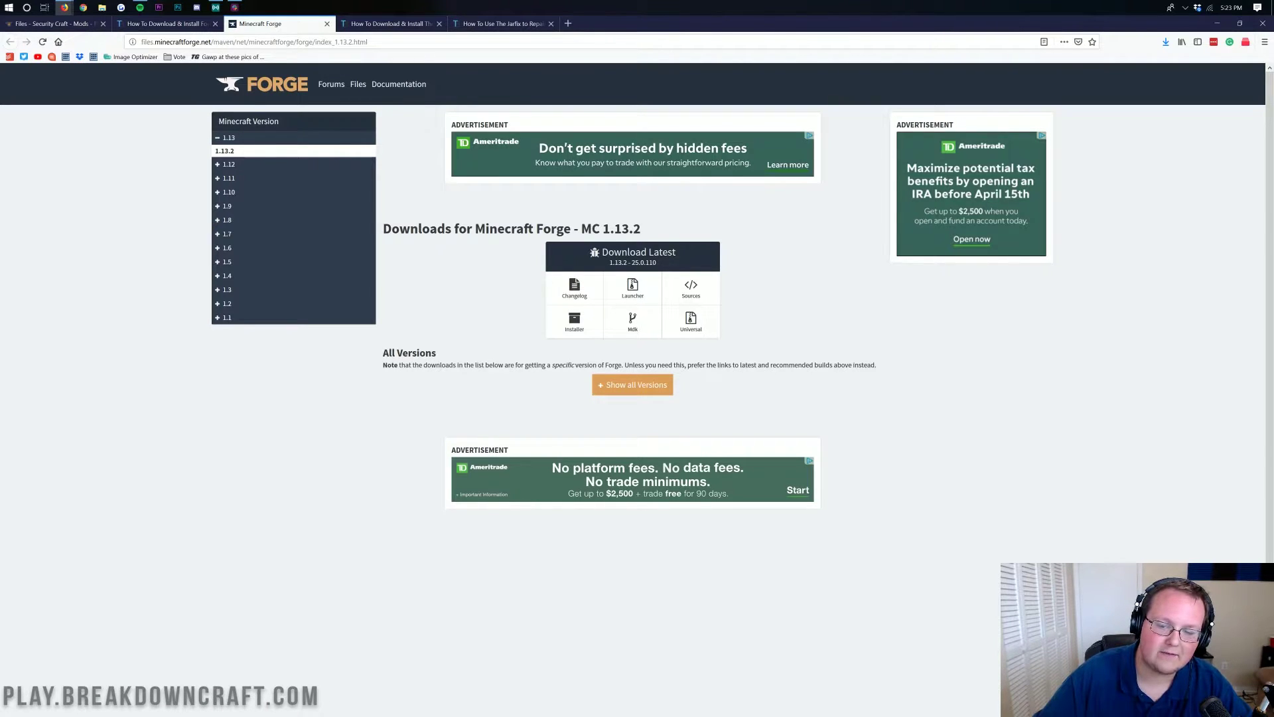
{"action": "left_click_drag", "start_coordinate": [642, 233], "coordinate": [581, 228]}
{"action": "left_click", "coordinate": [582, 228]}
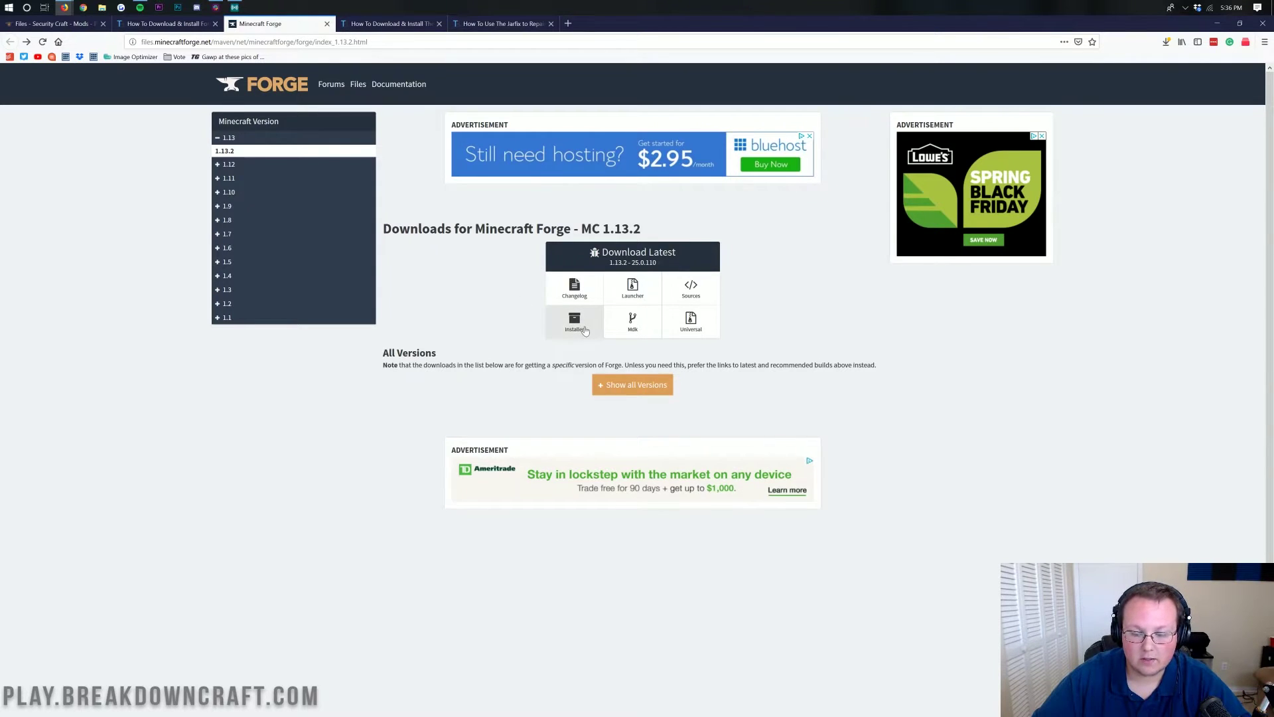
Download the latest Forge 1.13.2 installer, skip the advertisement page, and save forge-1.13.2-25.0.110-installer.jar
{"action": "left_click", "coordinate": [574, 324]}
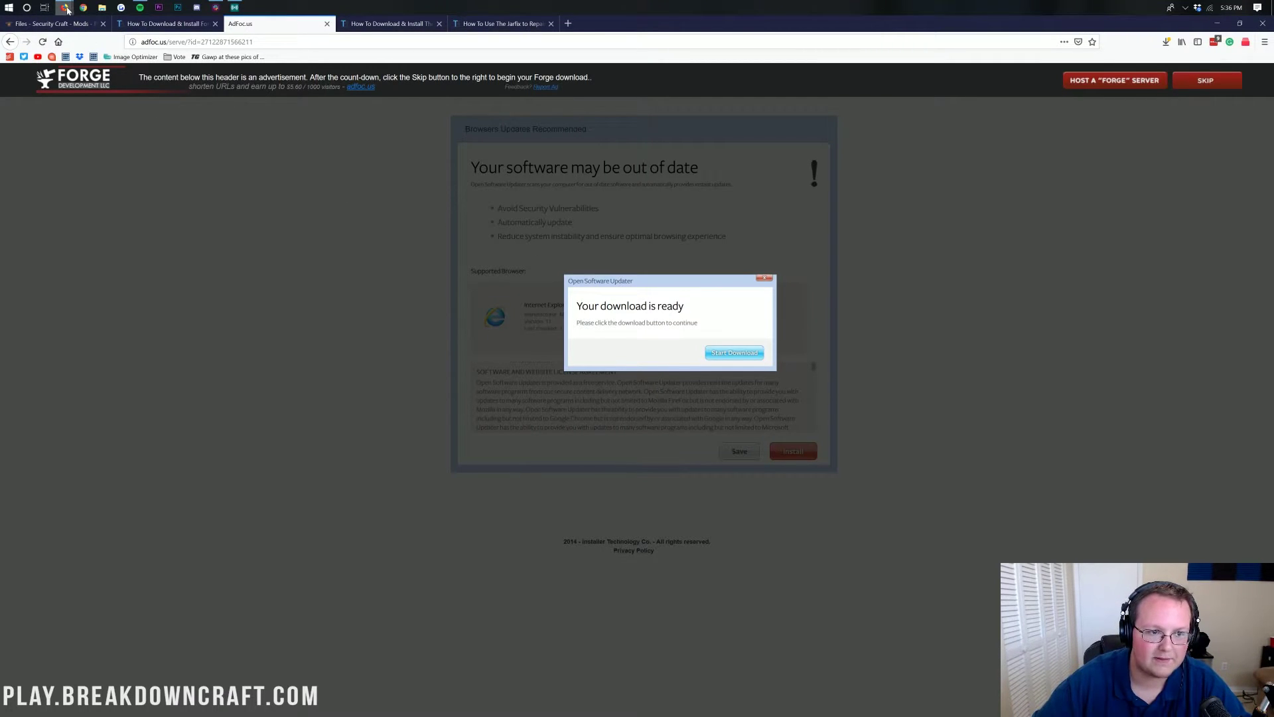
{"action": "mouse_move", "coordinate": [67, 10]}
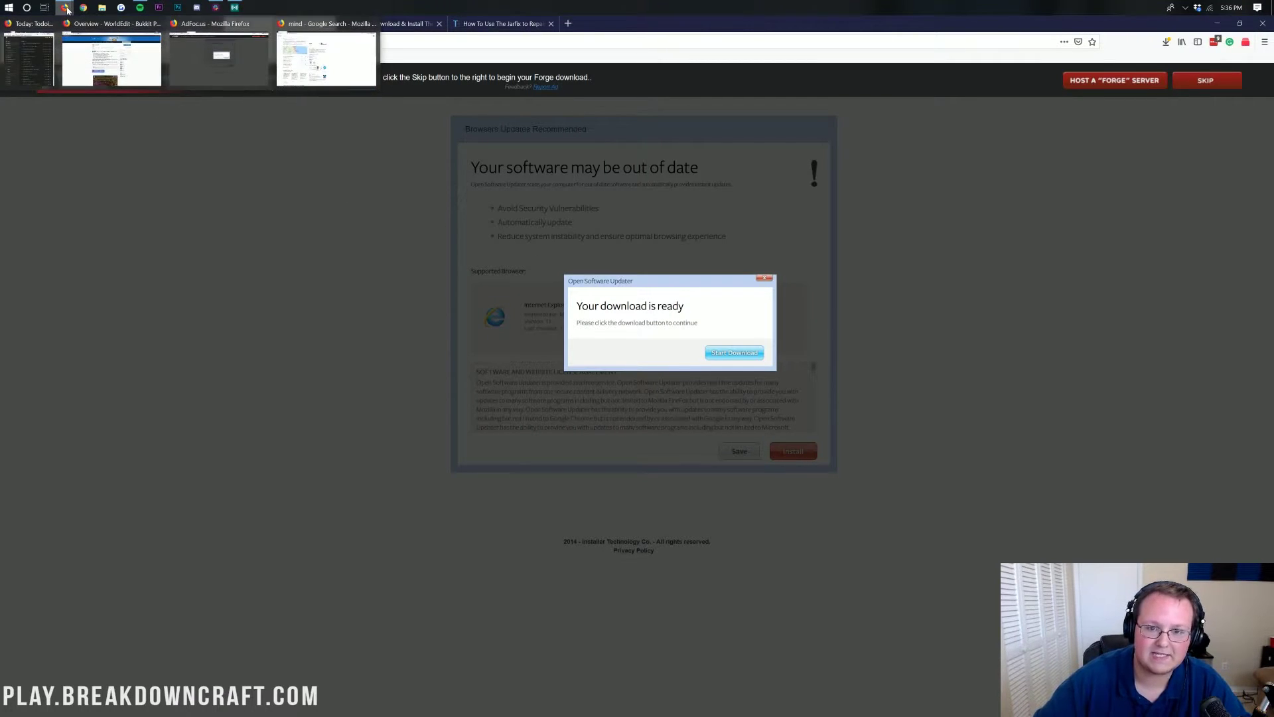
{"action": "left_click", "coordinate": [372, 24]}
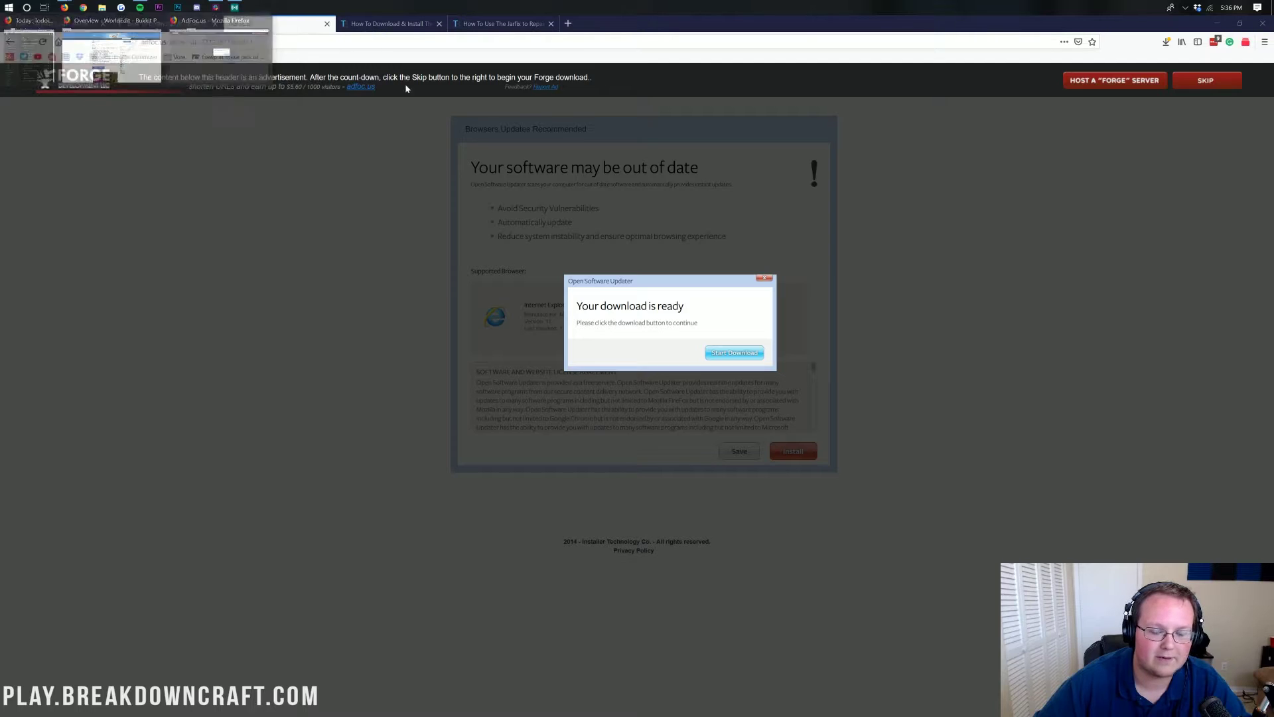
{"action": "left_click", "coordinate": [1192, 86]}
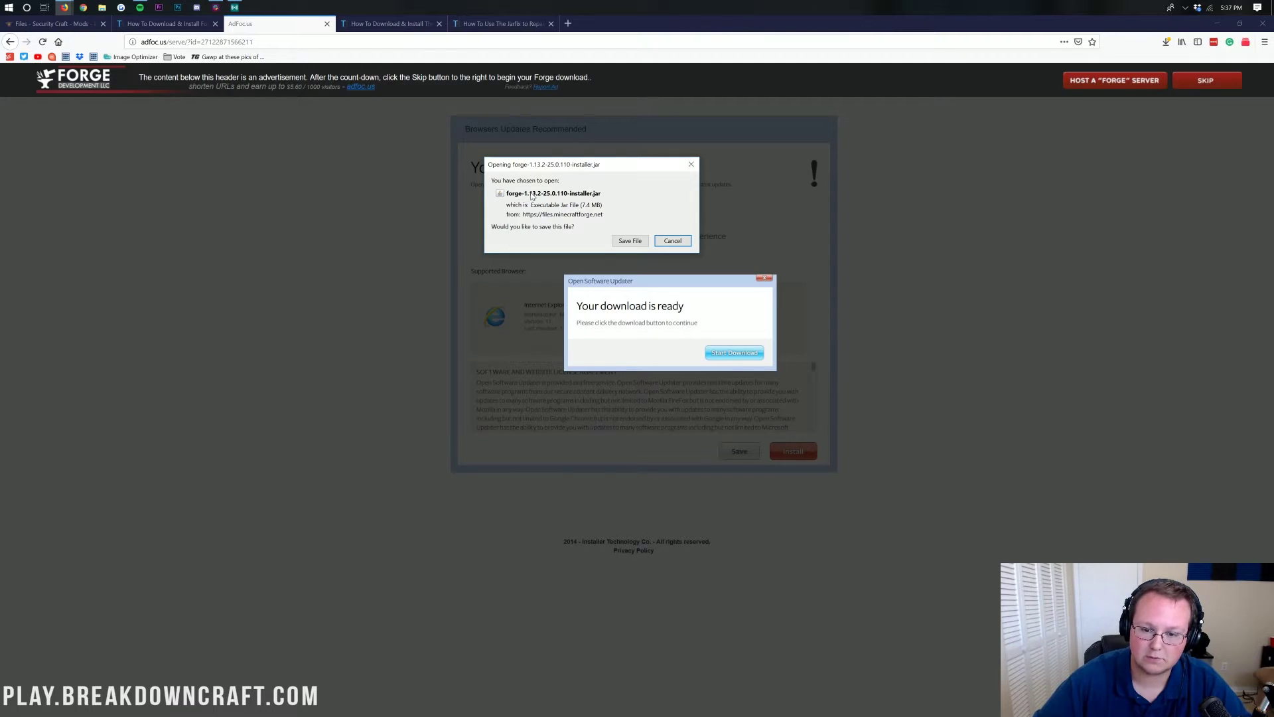
{"action": "left_click", "coordinate": [625, 247]}
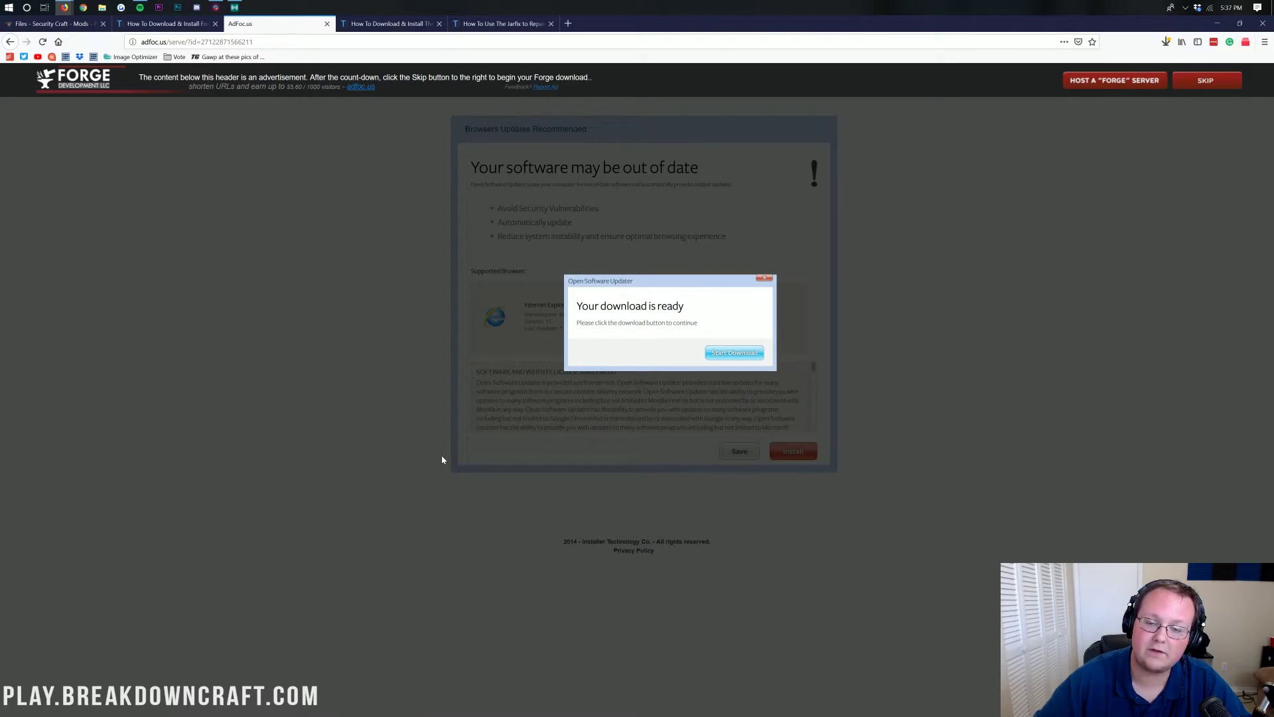
Minimize the browser and move the downloaded Forge installer to the upper middle of the desktop
{"action": "left_click", "coordinate": [1217, 24]}
{"action": "left_click_drag", "start_coordinate": [20, 37], "coordinate": [613, 146]}
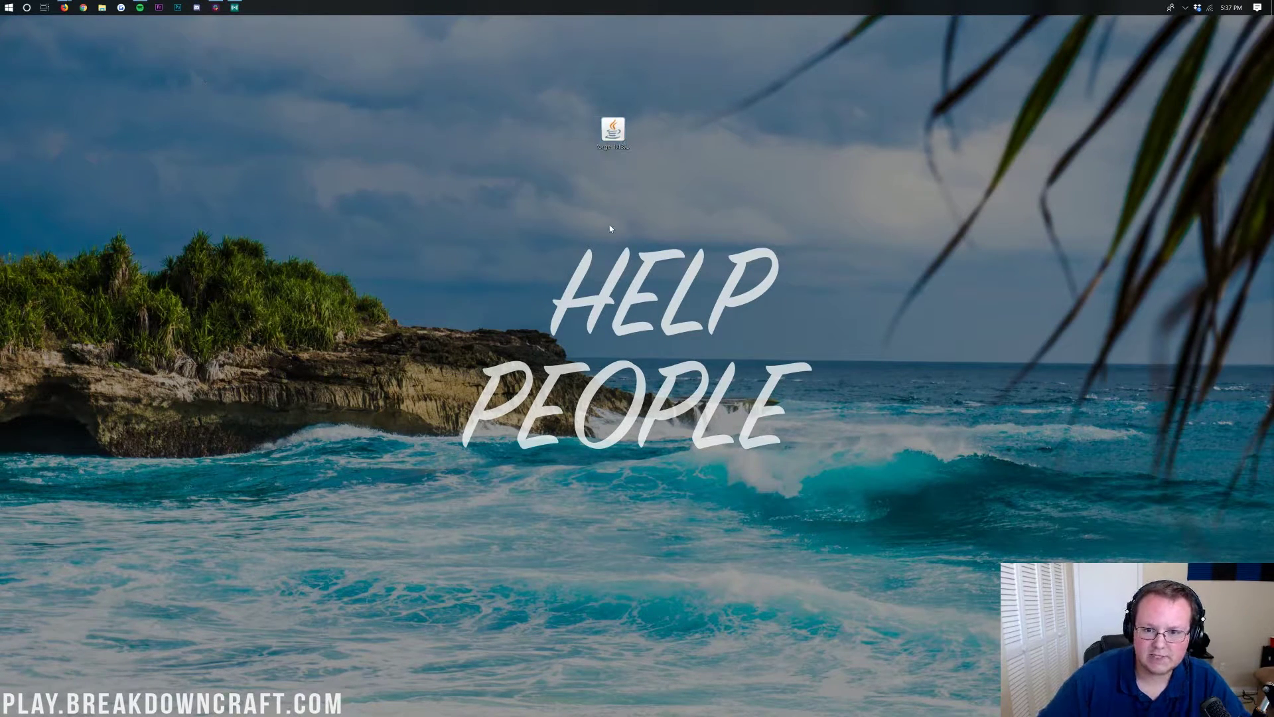
{"action": "mouse_move", "coordinate": [615, 133]}
{"action": "left_mouse_down"}
{"action": "mouse_move", "coordinate": [550, 194]}
{"action": "mouse_move", "coordinate": [592, 137]}
{"action": "left_mouse_up"}
{"action": "left_click", "coordinate": [491, 168]}
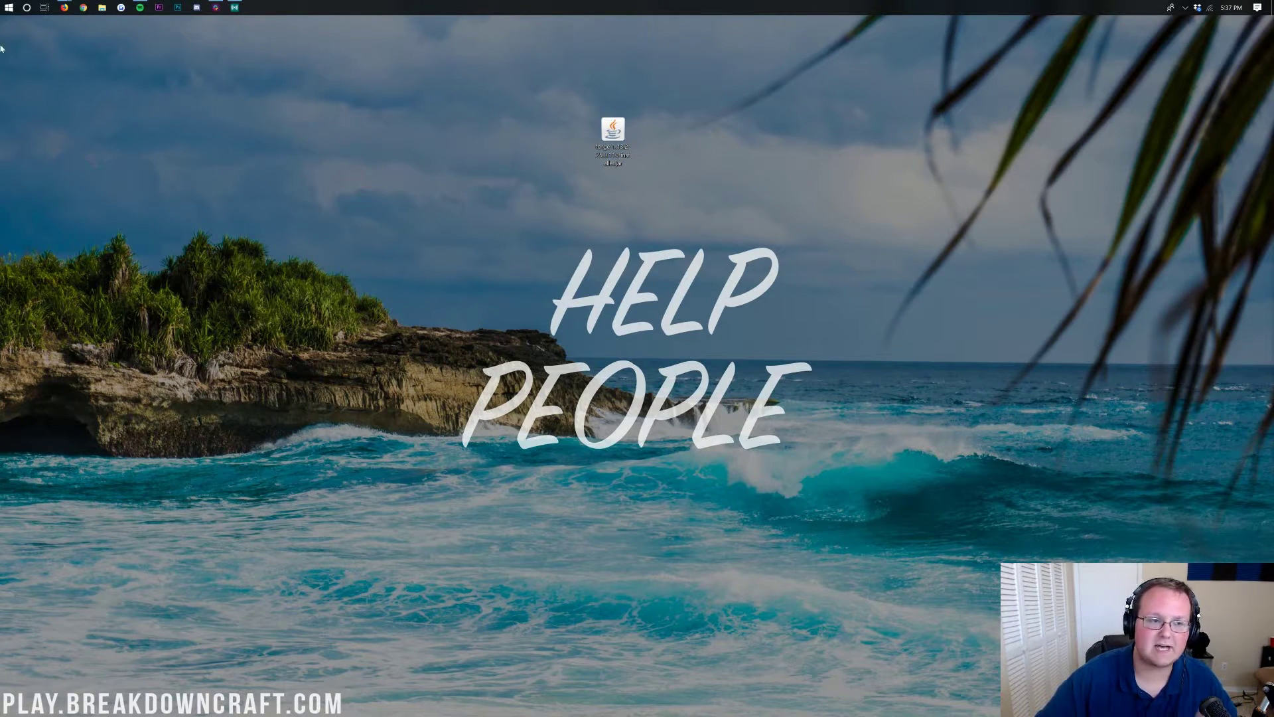
Find the Downloads folder, move the SecurityCraft jar onto the desktop beside the Forge installer, and close the folder
{"action": "left_click", "coordinate": [9, 8]}
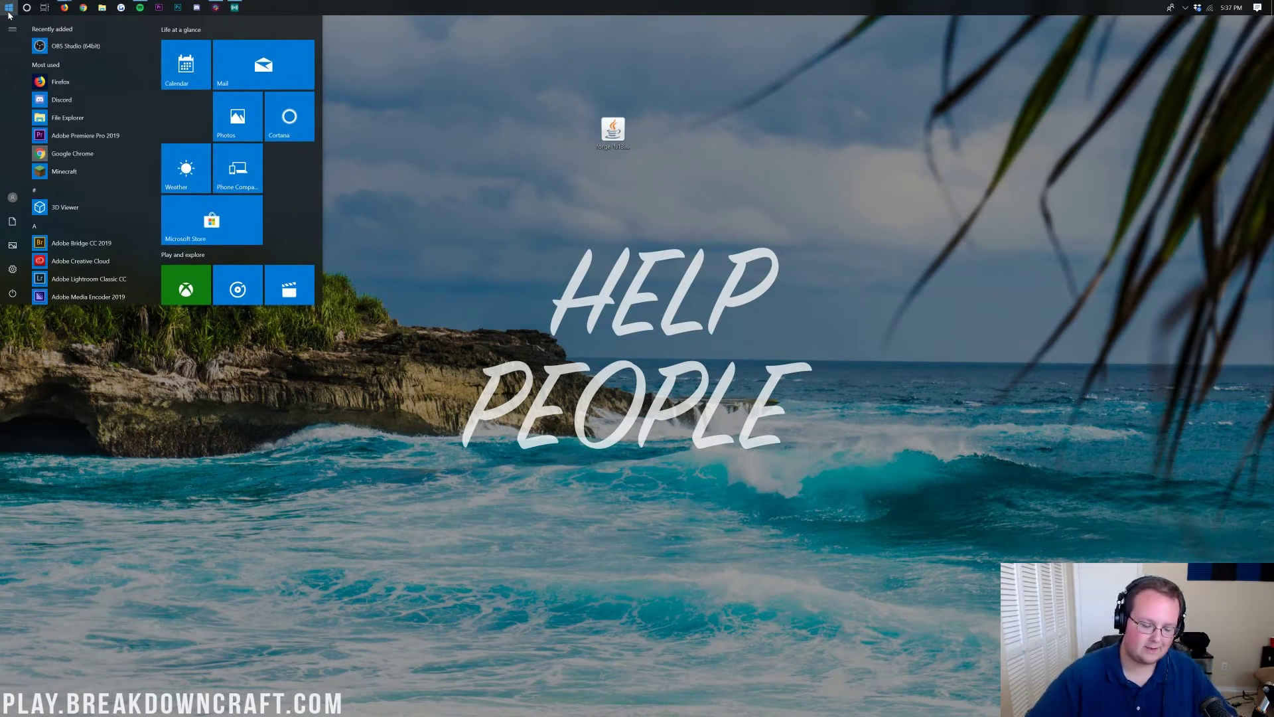
{"action": "type", "text": "downloads"}
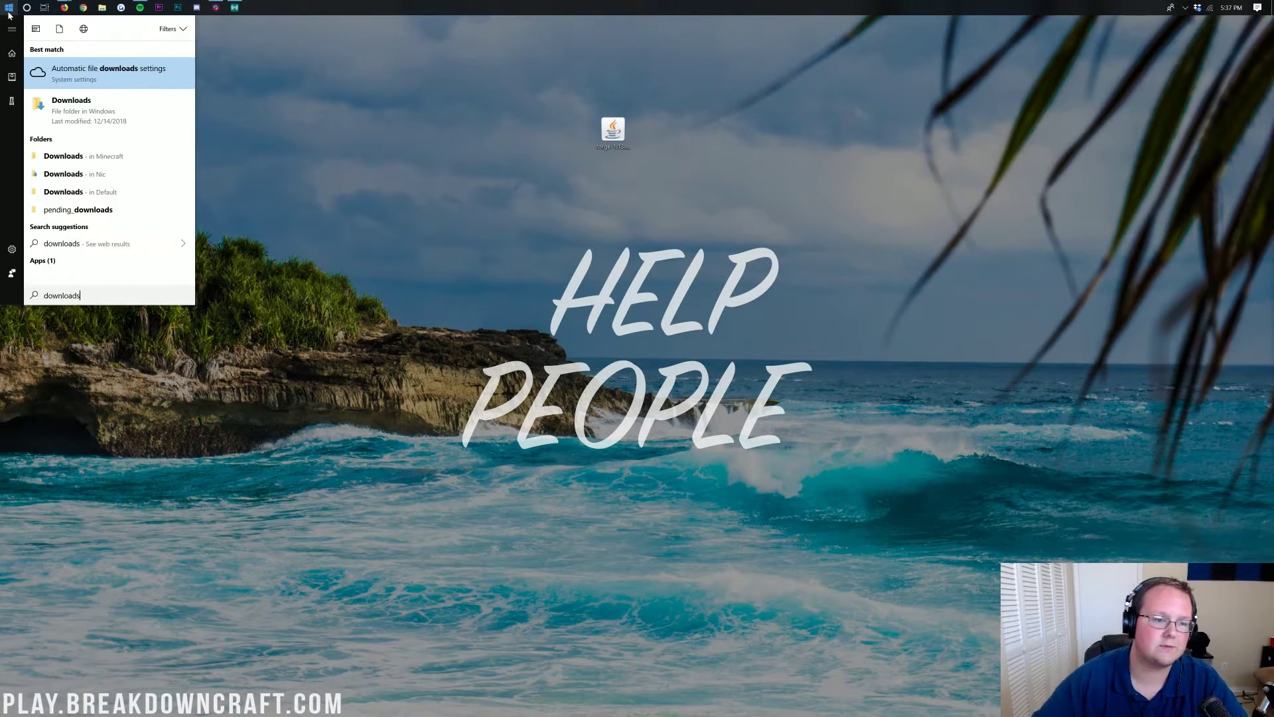
{"action": "left_click", "coordinate": [61, 106]}
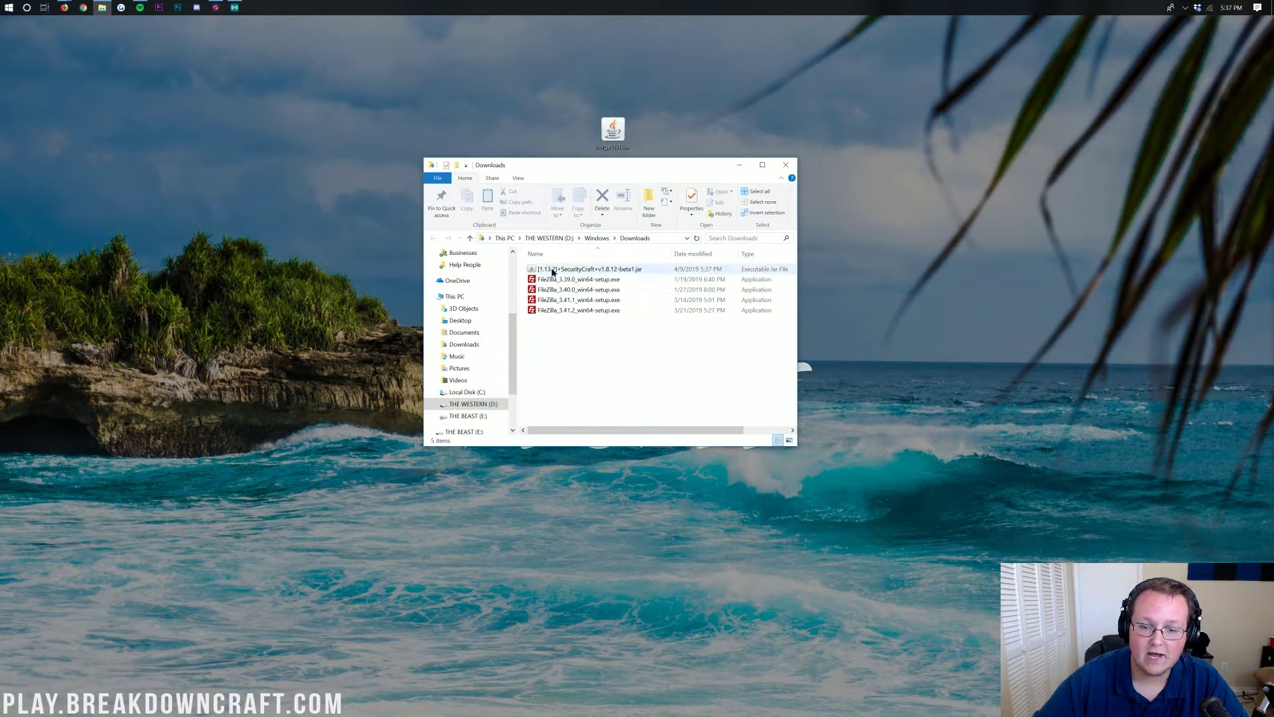
{"action": "left_click_drag", "start_coordinate": [552, 272], "coordinate": [686, 128]}
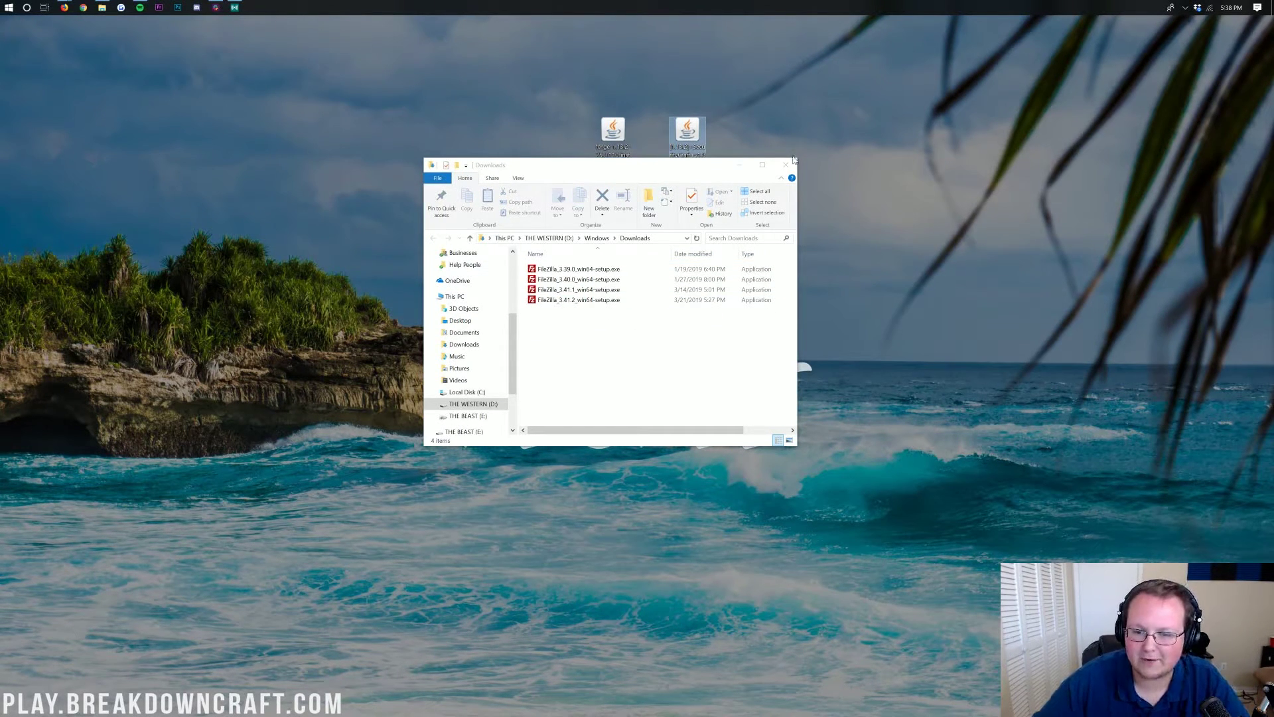
{"action": "left_click", "coordinate": [792, 162]}
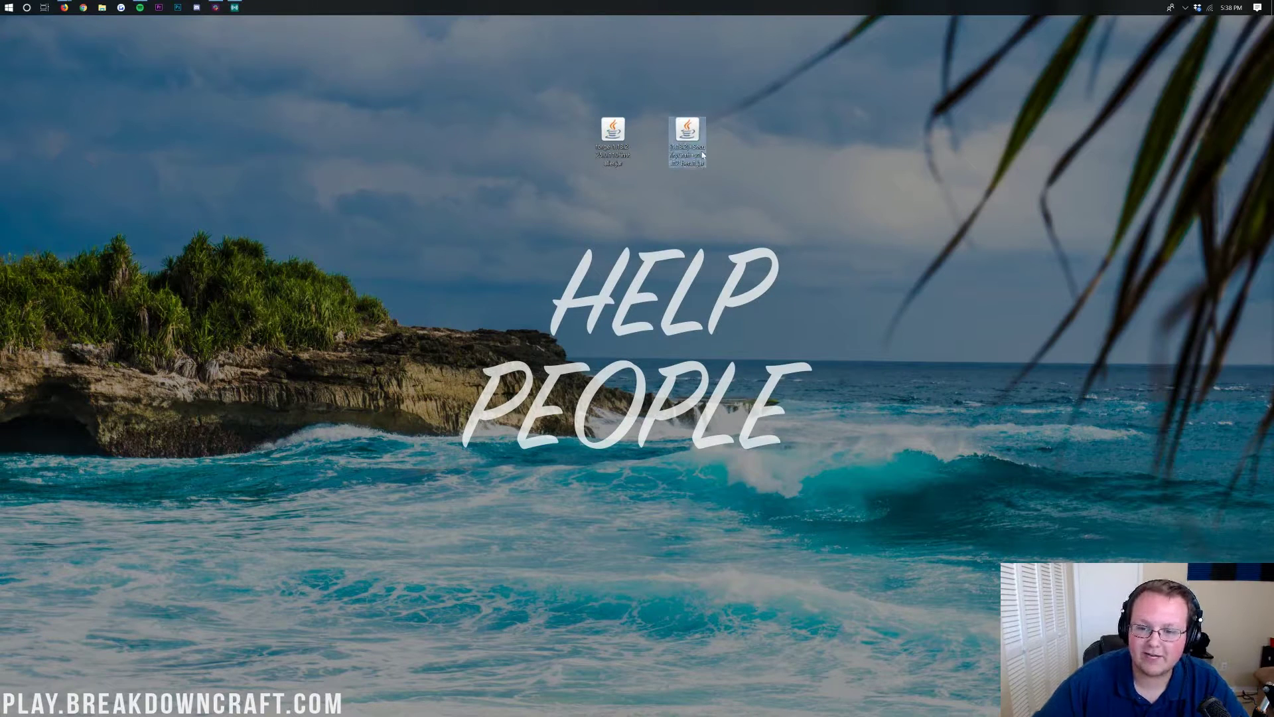
{"action": "left_click", "coordinate": [612, 132]}
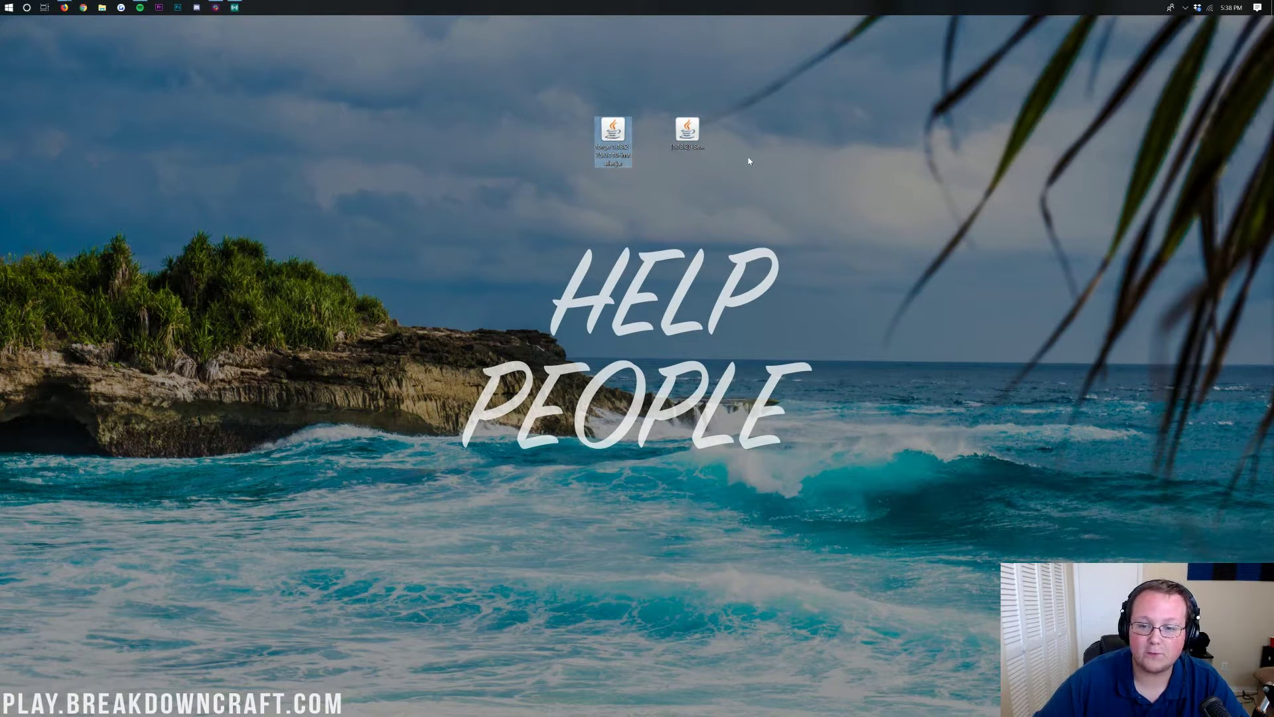
Move the Forge installer and the SecurityCraft jar together farther up on the desktop
{"action": "left_click_drag", "start_coordinate": [632, 157], "coordinate": [521, 104]}
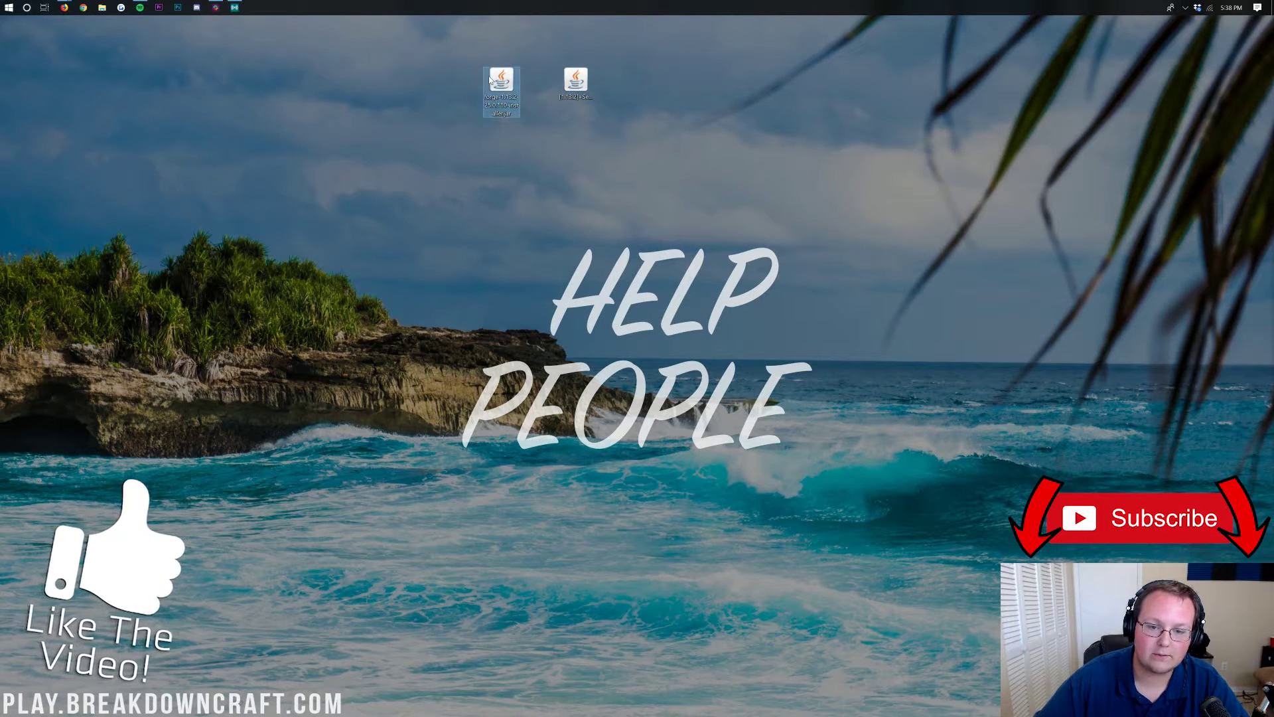
{"action": "right_click", "coordinate": [498, 93]}
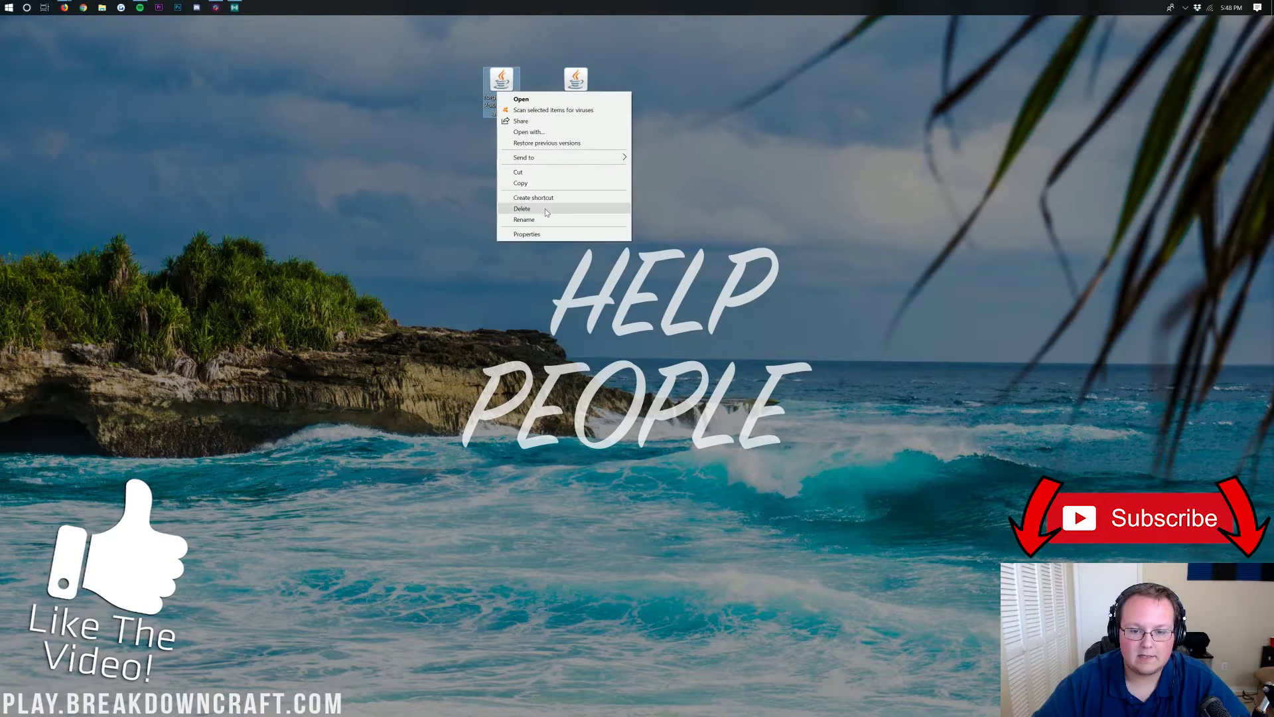
{"action": "left_click", "coordinate": [535, 132]}
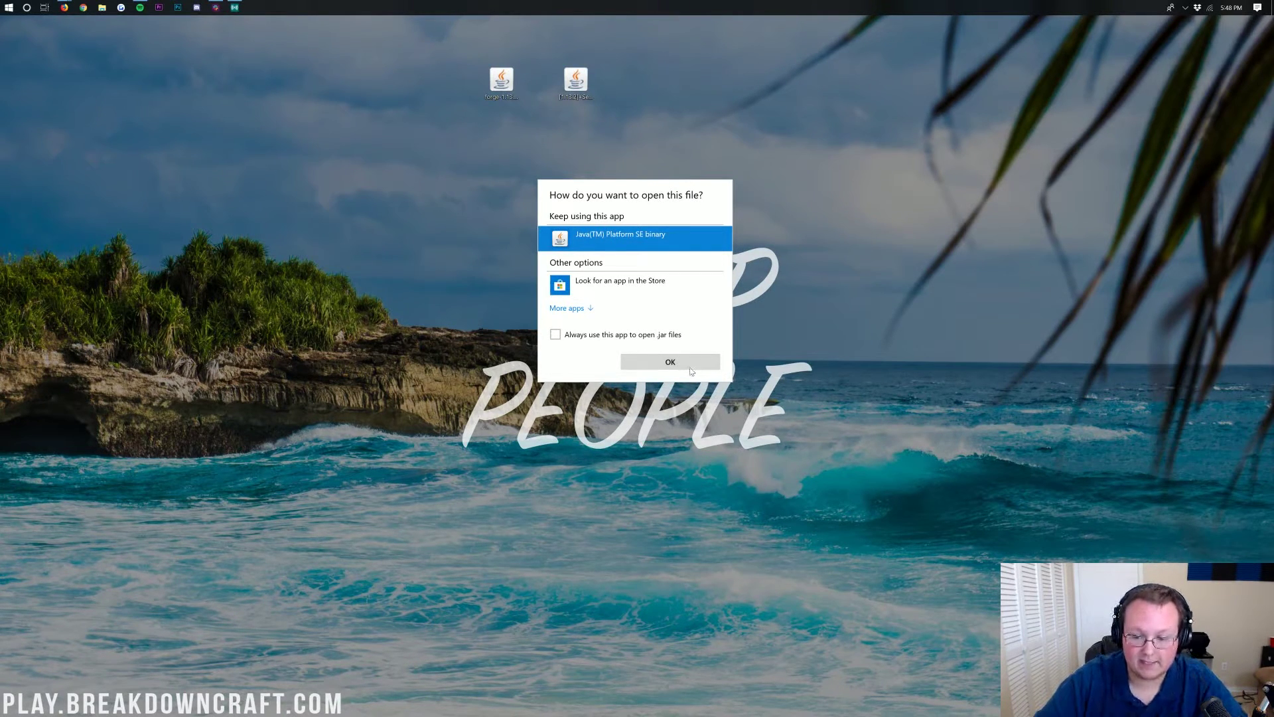
{"action": "left_click", "coordinate": [799, 319]}
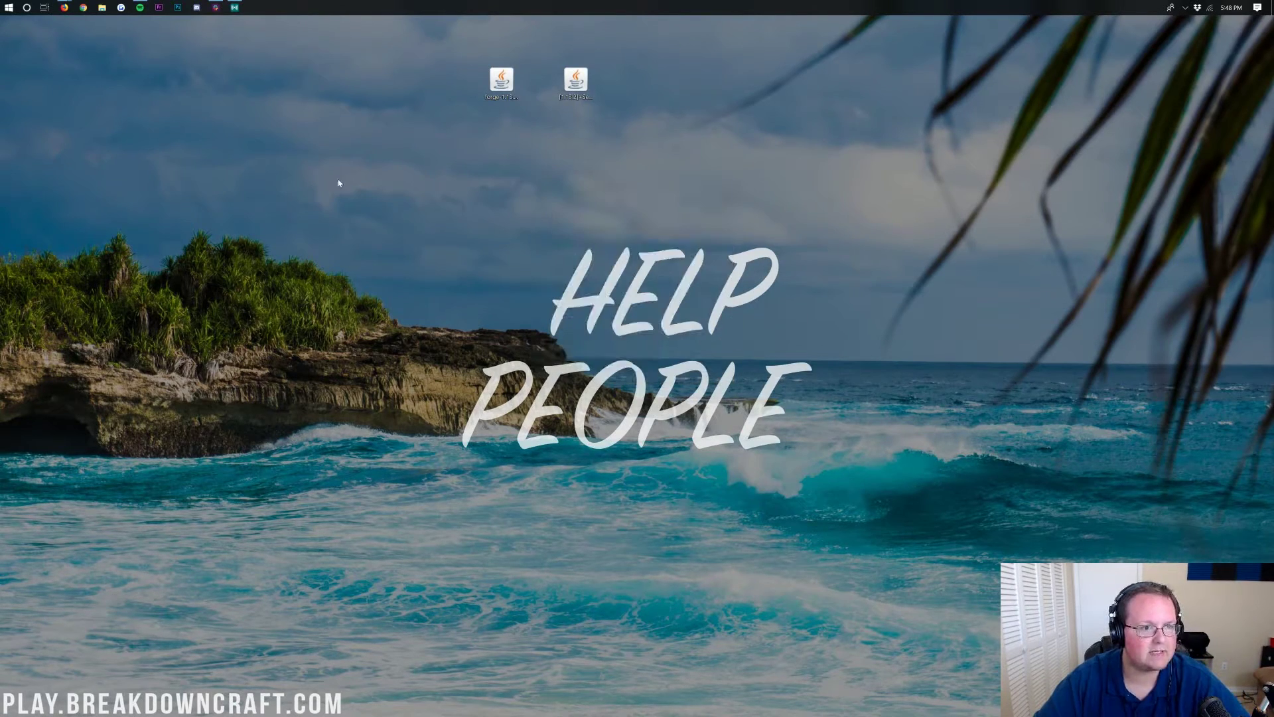
Switch to Firefox and look over the guide on downloading and installing the Java SE Development Kit, including its download link
{"action": "mouse_move", "coordinate": [64, 7]}
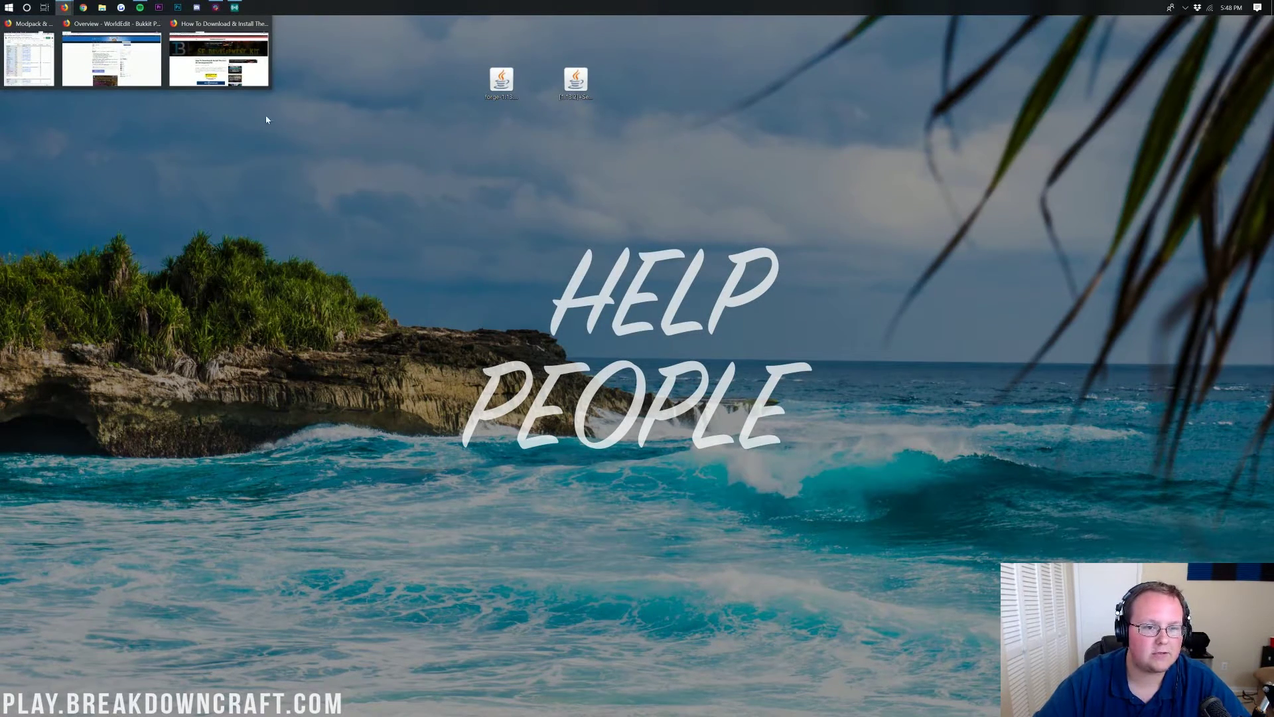
{"action": "left_click", "coordinate": [256, 69]}
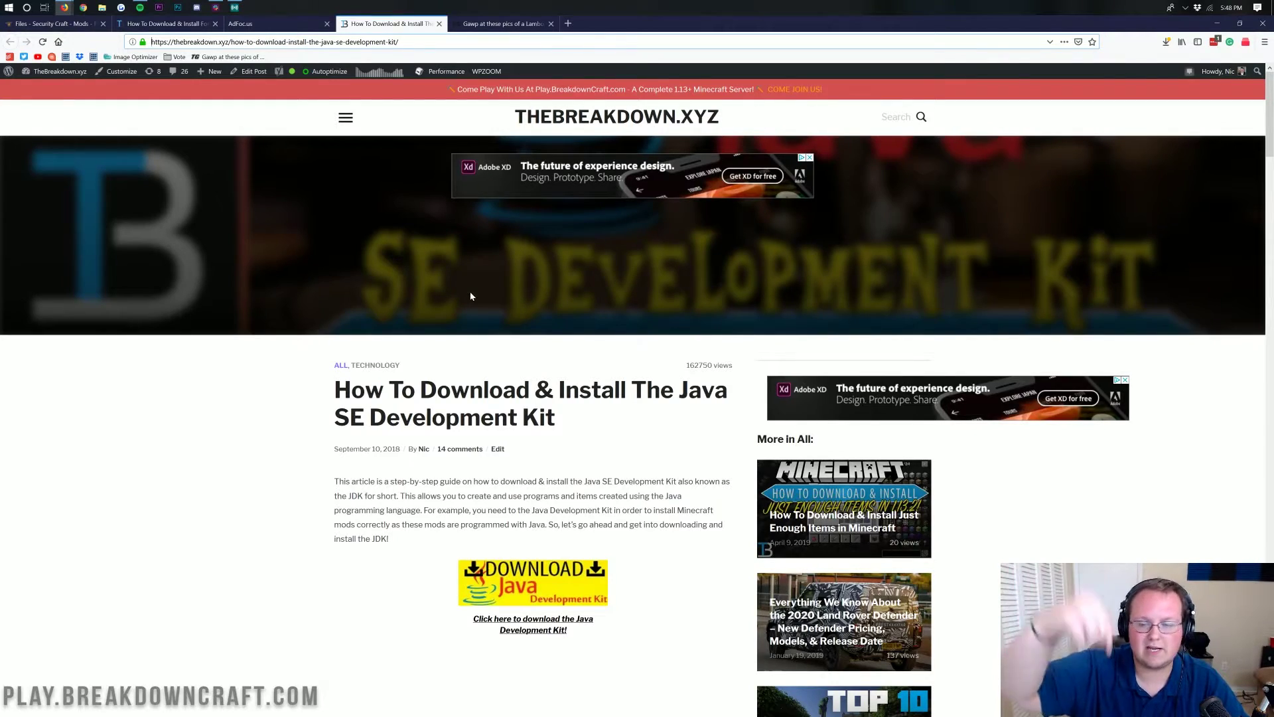
{"action": "scroll", "coordinate": [469, 296], "scroll_direction": "down", "scroll_amount": 10}
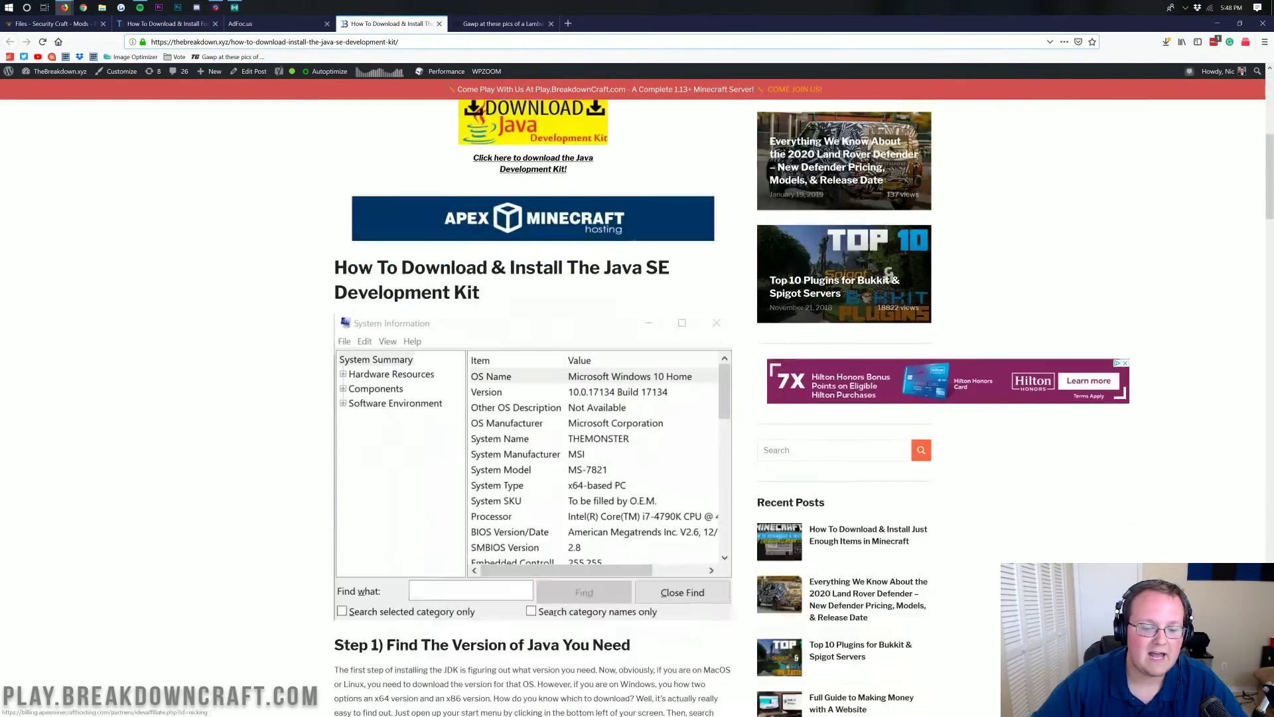
{"action": "scroll", "coordinate": [542, 422], "scroll_direction": "up", "scroll_amount": 8}
{"action": "scroll", "coordinate": [543, 422], "scroll_direction": "up", "scroll_amount": 4}
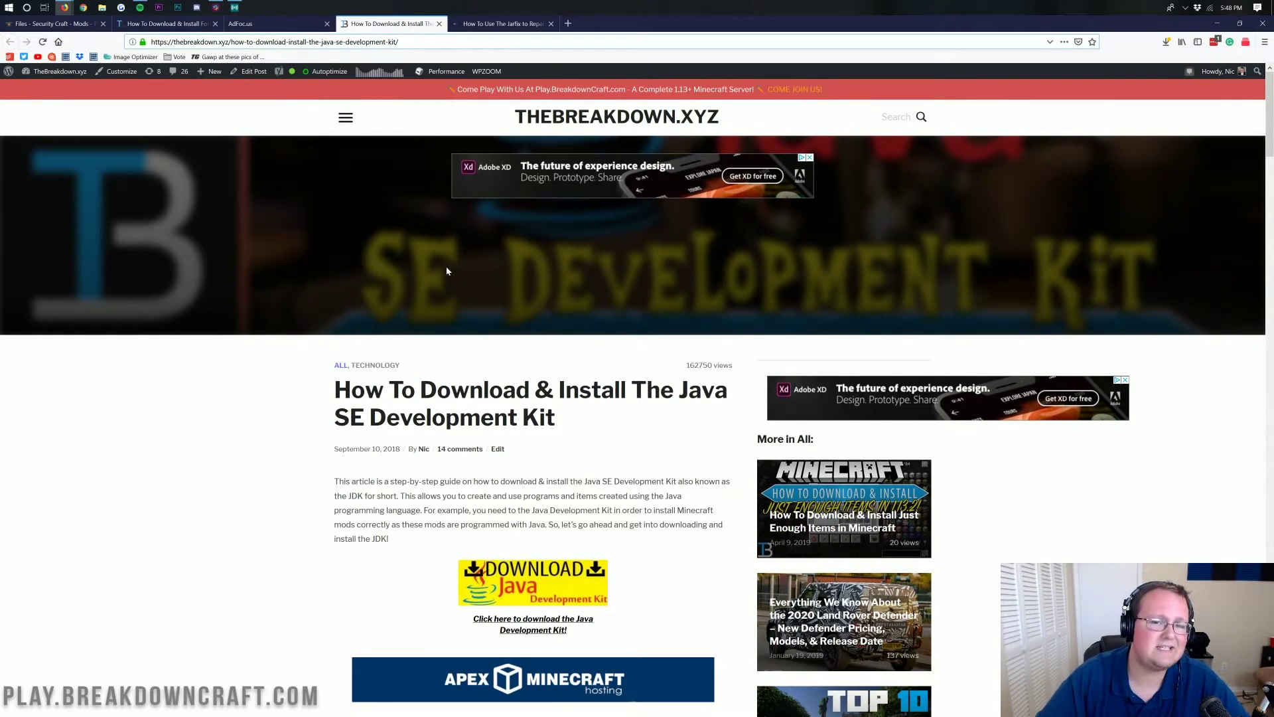
Look through the guide on using the Jarfix to repair .jar files, and minimize the browser
{"action": "left_click", "coordinate": [524, 24]}
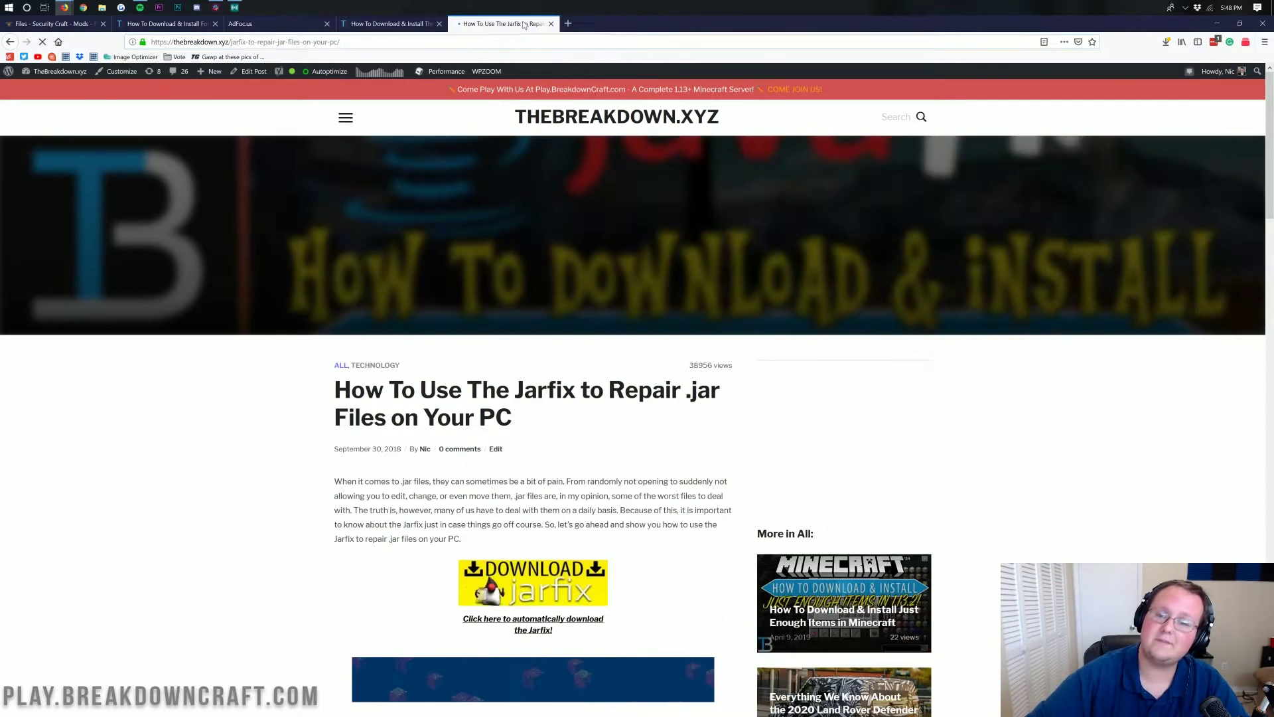
{"action": "scroll", "coordinate": [507, 305], "scroll_direction": "down", "scroll_amount": 5}
{"action": "scroll", "coordinate": [337, 251], "scroll_direction": "down", "scroll_amount": 4}
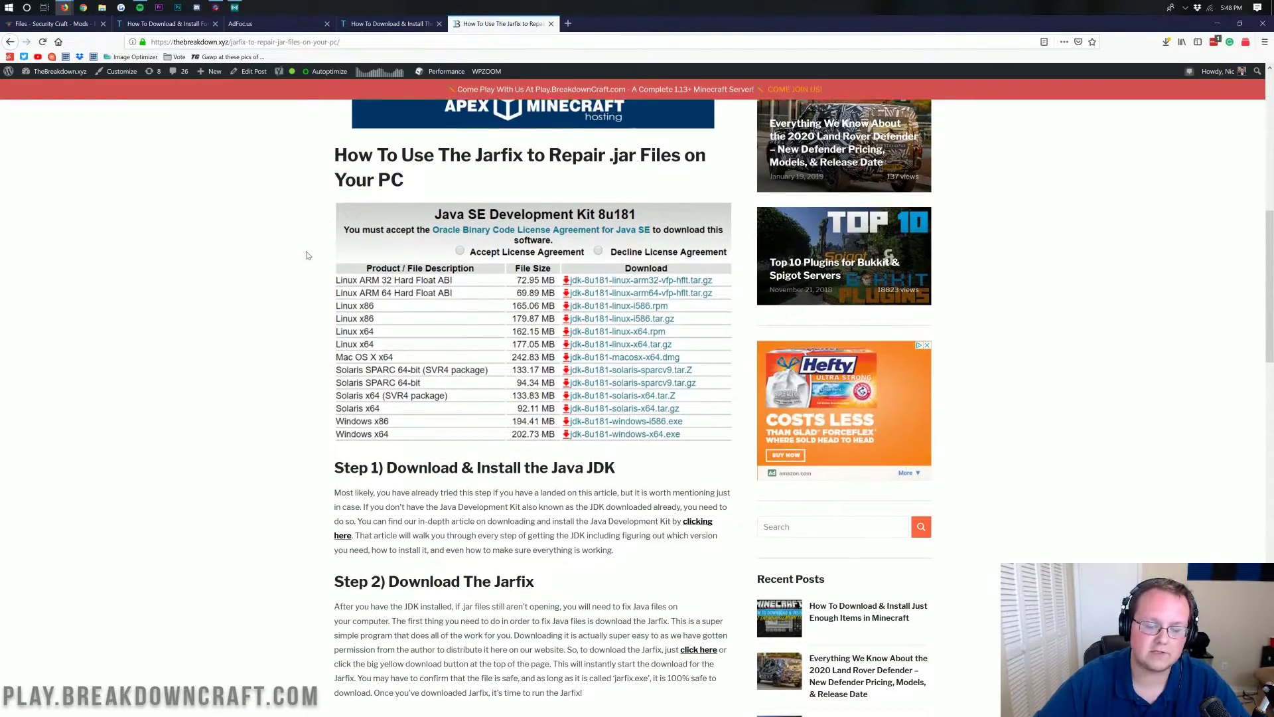
{"action": "scroll", "coordinate": [308, 279], "scroll_direction": "down", "scroll_amount": 5}
{"action": "scroll", "coordinate": [312, 318], "scroll_direction": "up", "scroll_amount": 6}
{"action": "scroll", "coordinate": [316, 331], "scroll_direction": "down", "scroll_amount": 12}
{"action": "scroll", "coordinate": [317, 346], "scroll_direction": "up", "scroll_amount": 15}
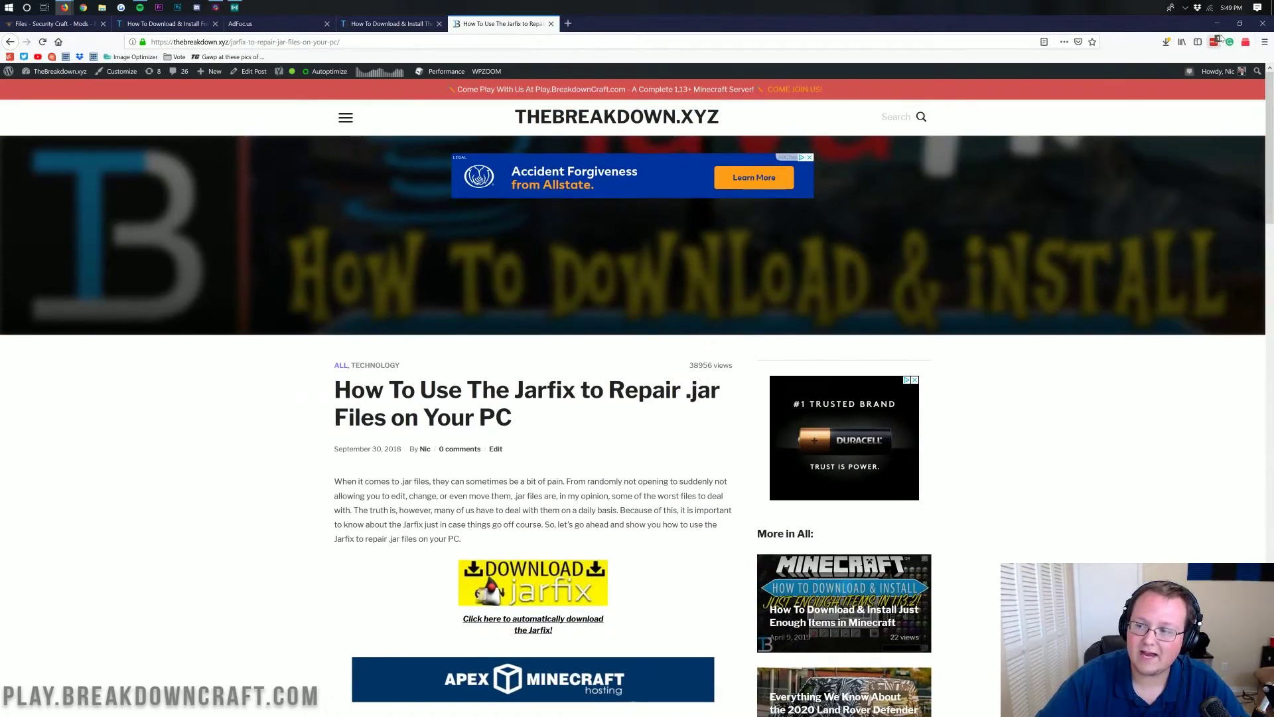
{"action": "left_click", "coordinate": [1217, 23]}
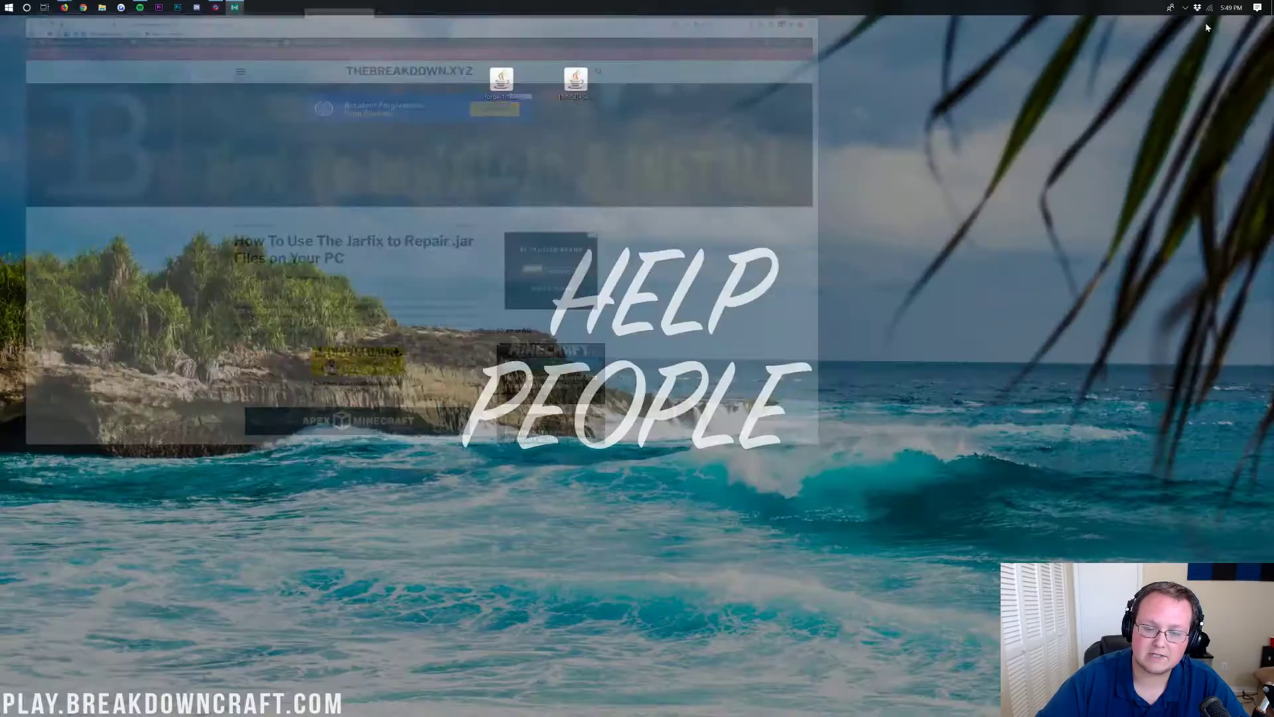
Open the Forge installer with Java(TM) Platform SE binary and install the Forge client into the .minecraft folder
{"action": "right_click", "coordinate": [497, 87]}
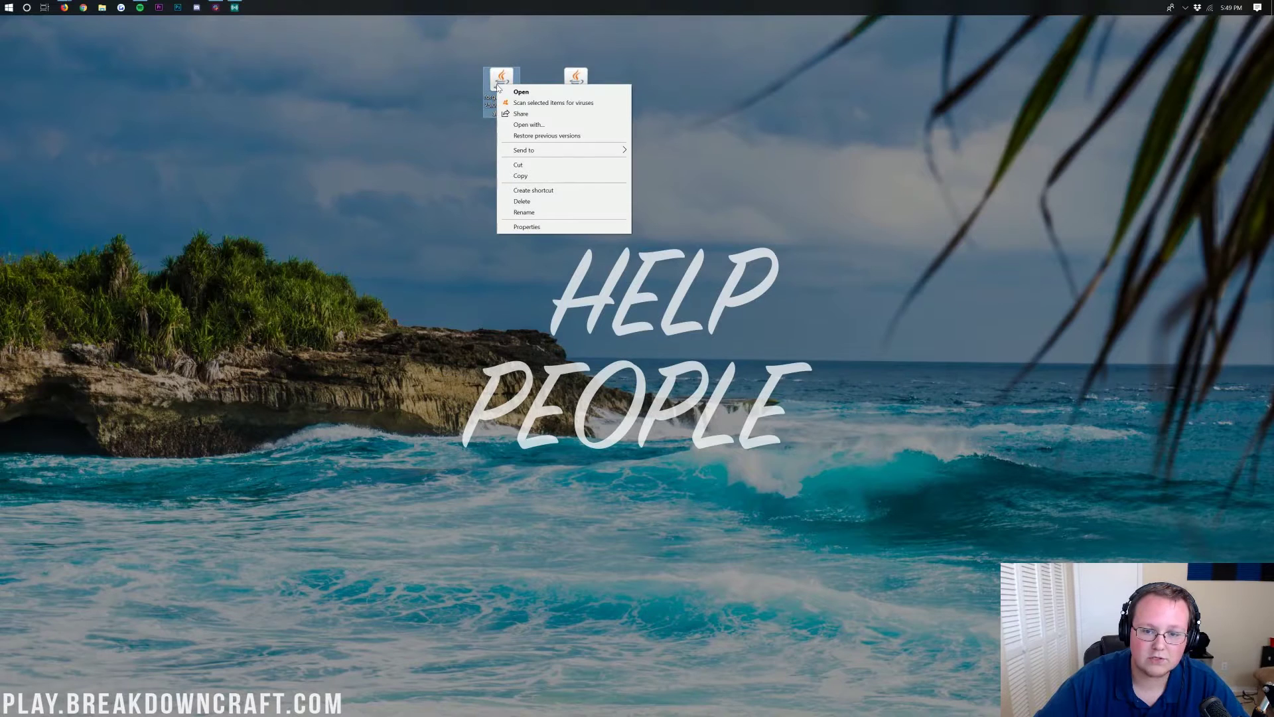
{"action": "left_click", "coordinate": [520, 124]}
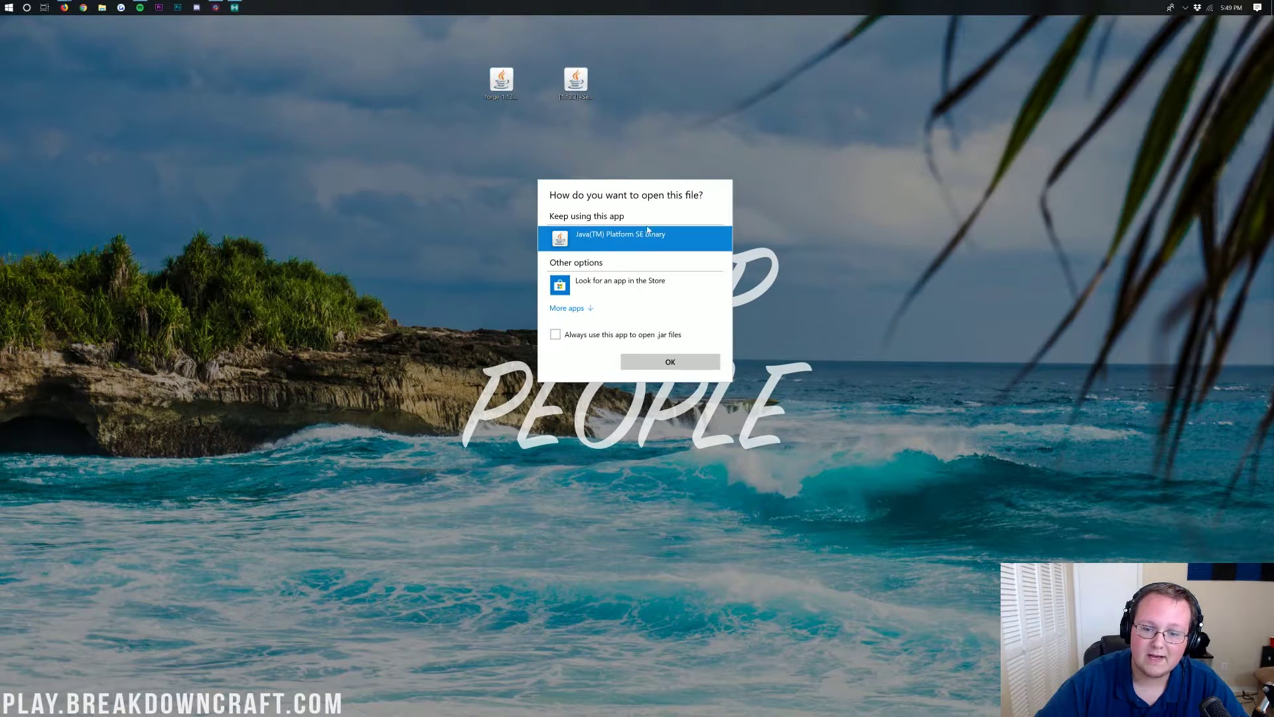
{"action": "left_click", "coordinate": [637, 366]}
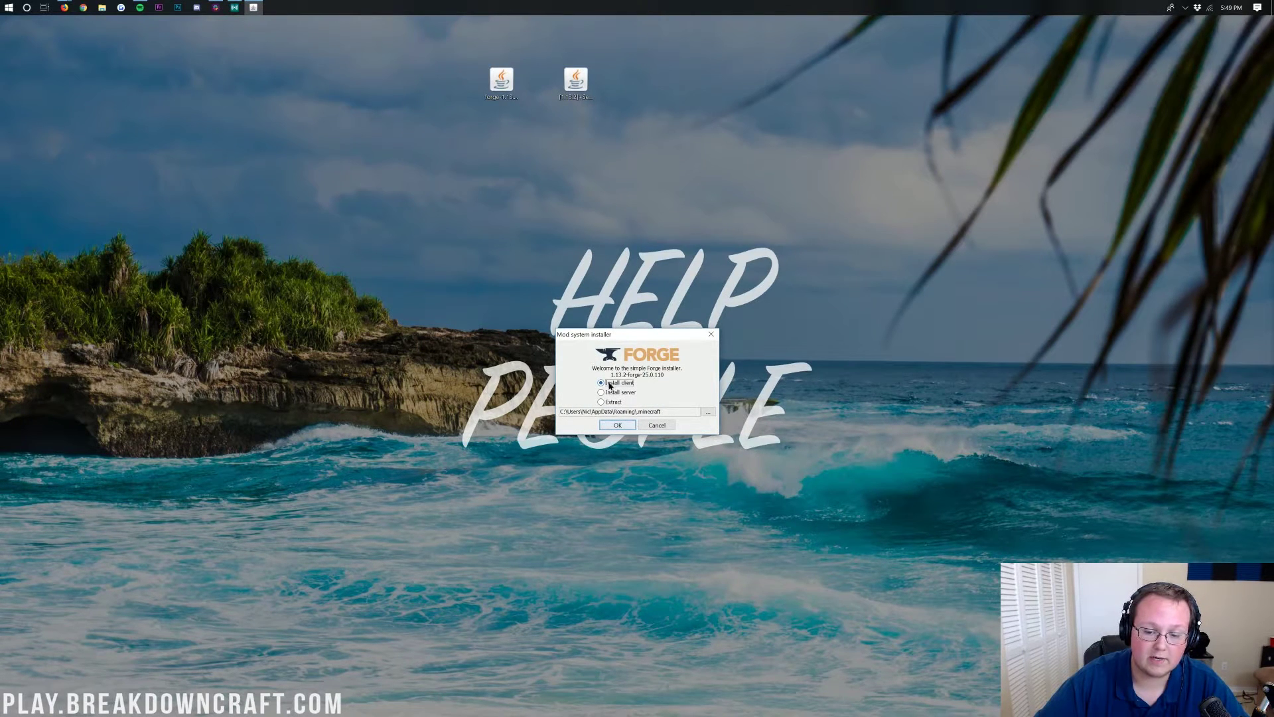
{"action": "left_click", "coordinate": [615, 425]}
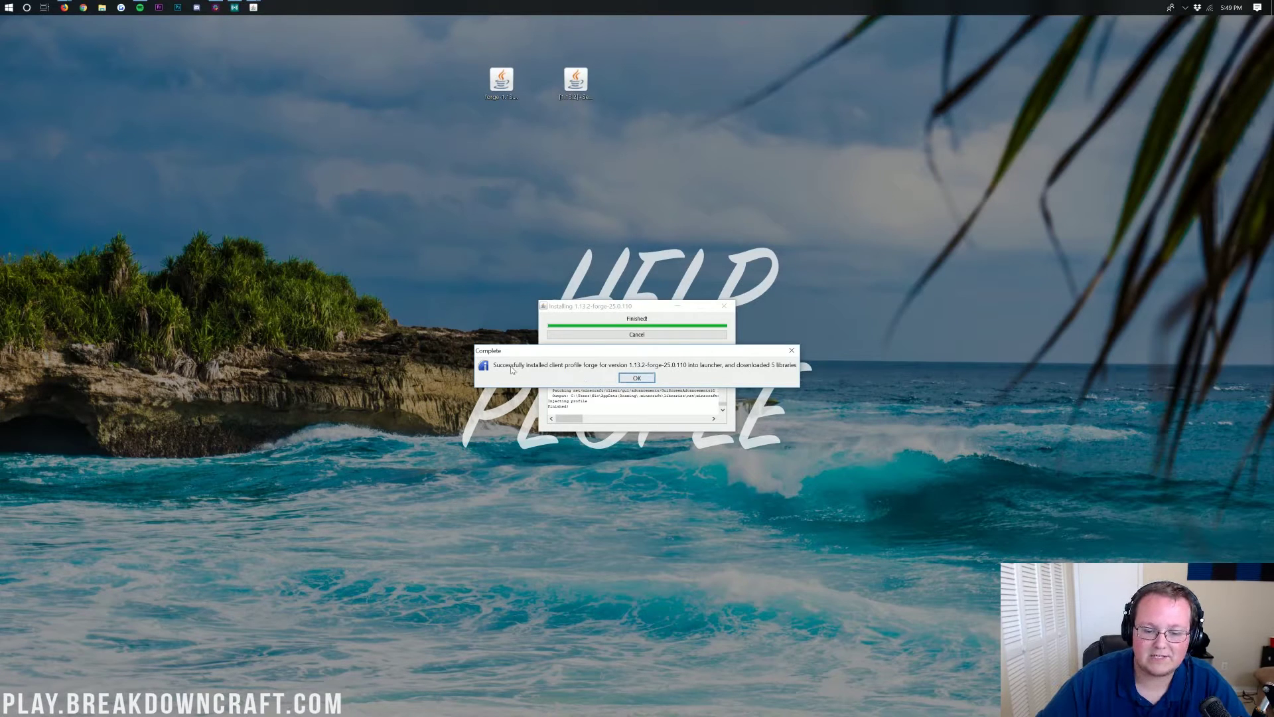
{"action": "left_click", "coordinate": [631, 378]}
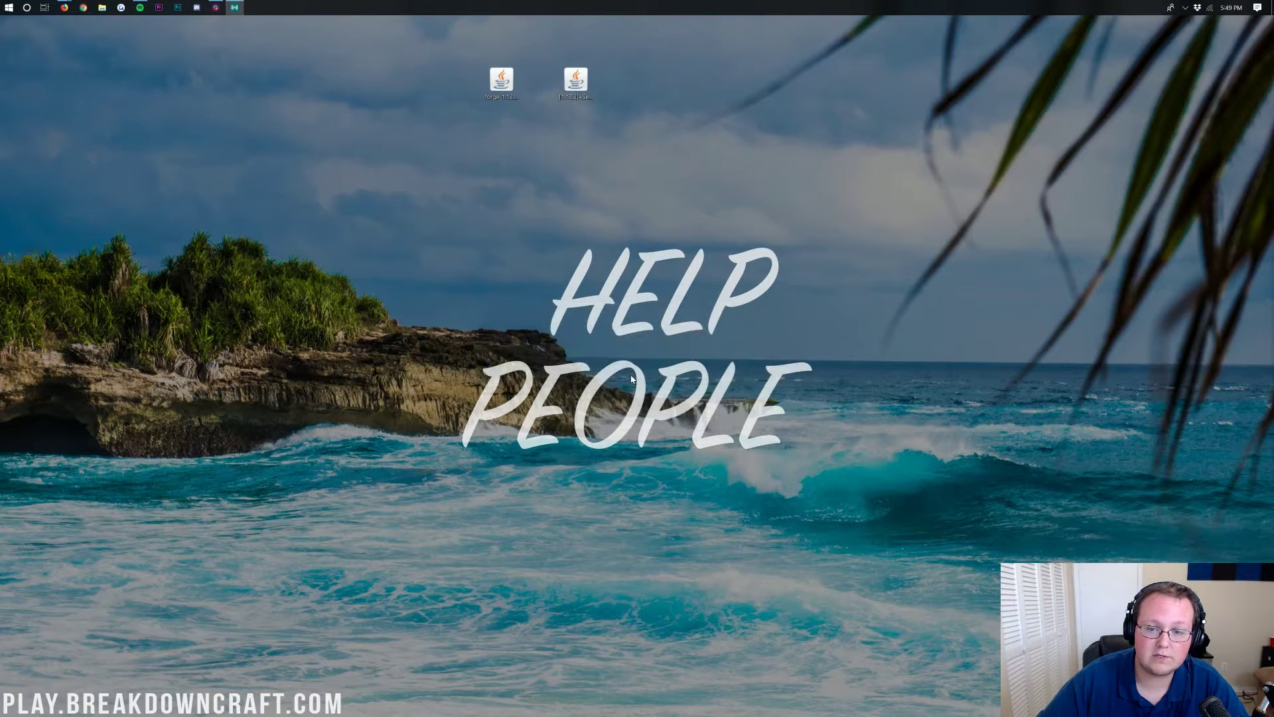
Find the Run app and use %appdata% to open the Roaming folder
{"action": "left_click", "coordinate": [575, 80]}
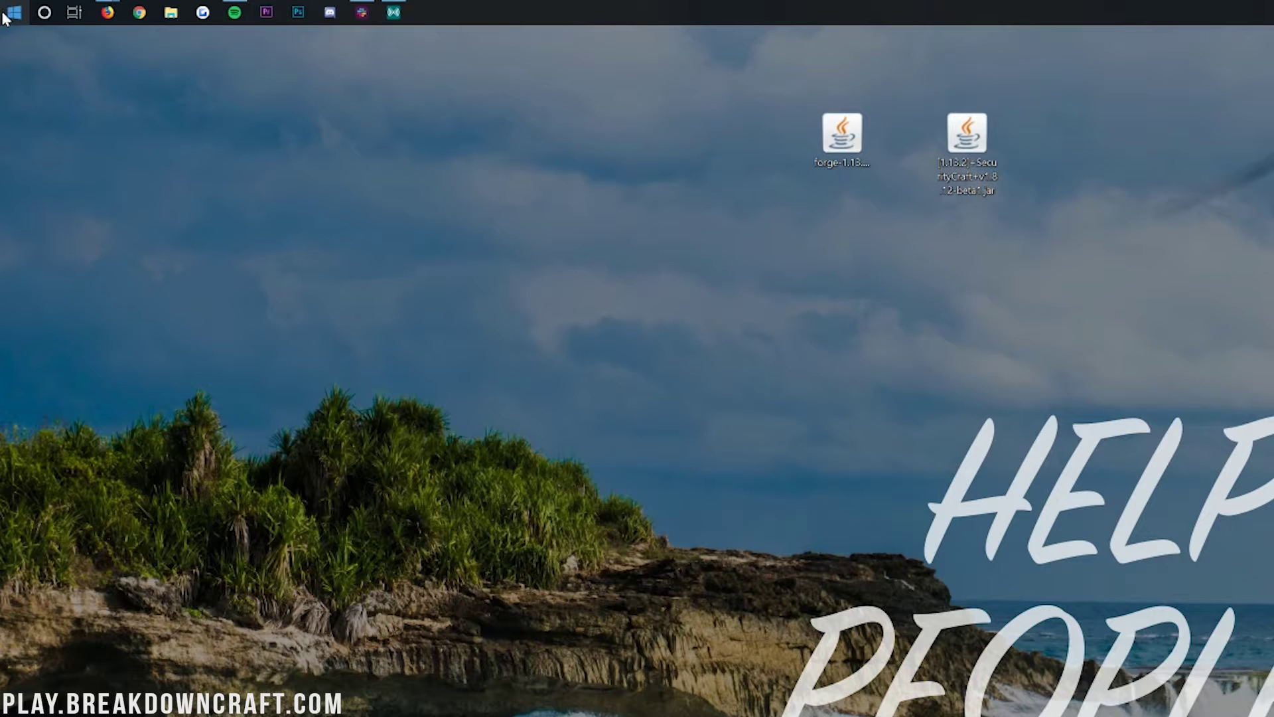
{"action": "left_click", "coordinate": [4, 17]}
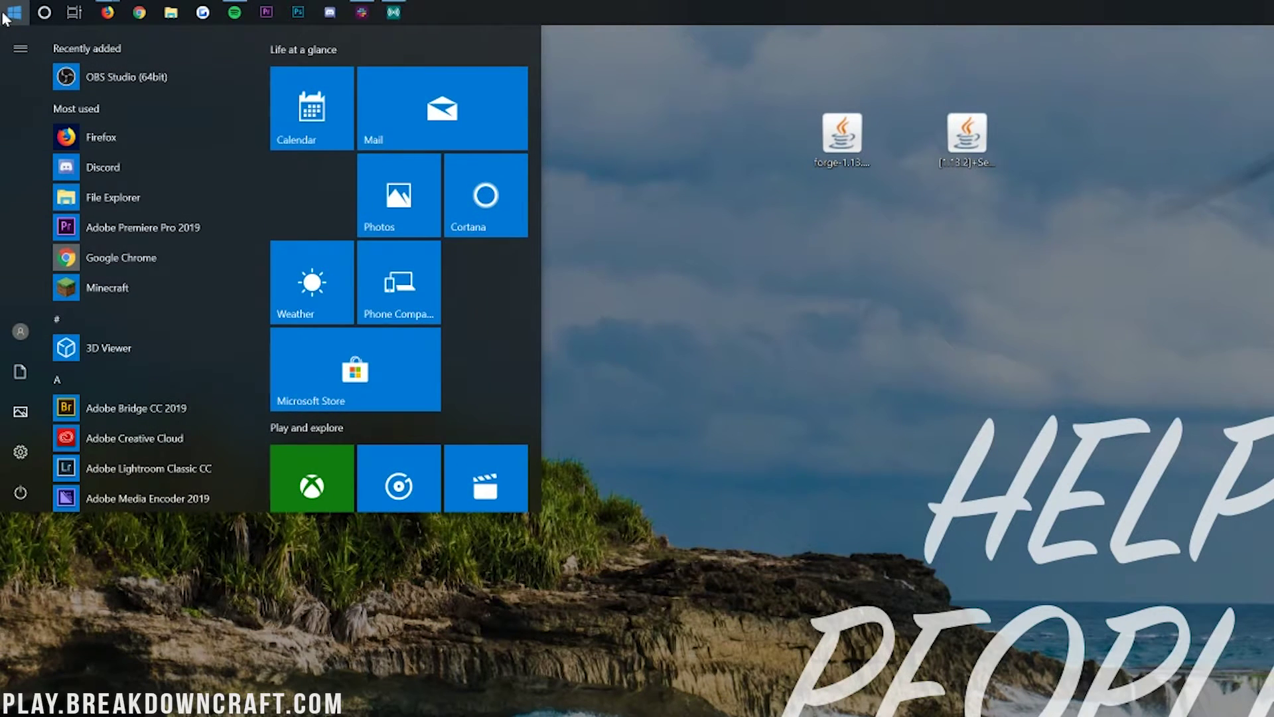
{"action": "type", "text": "run"}
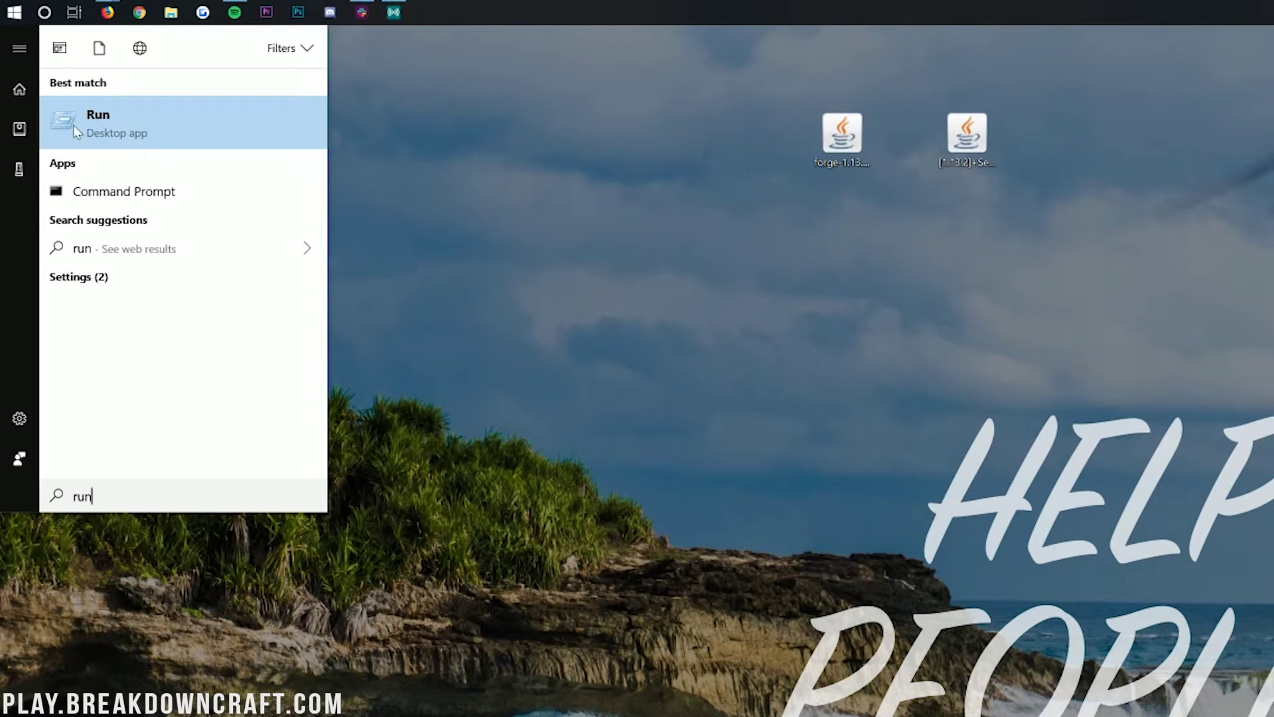
{"action": "left_click", "coordinate": [132, 126]}
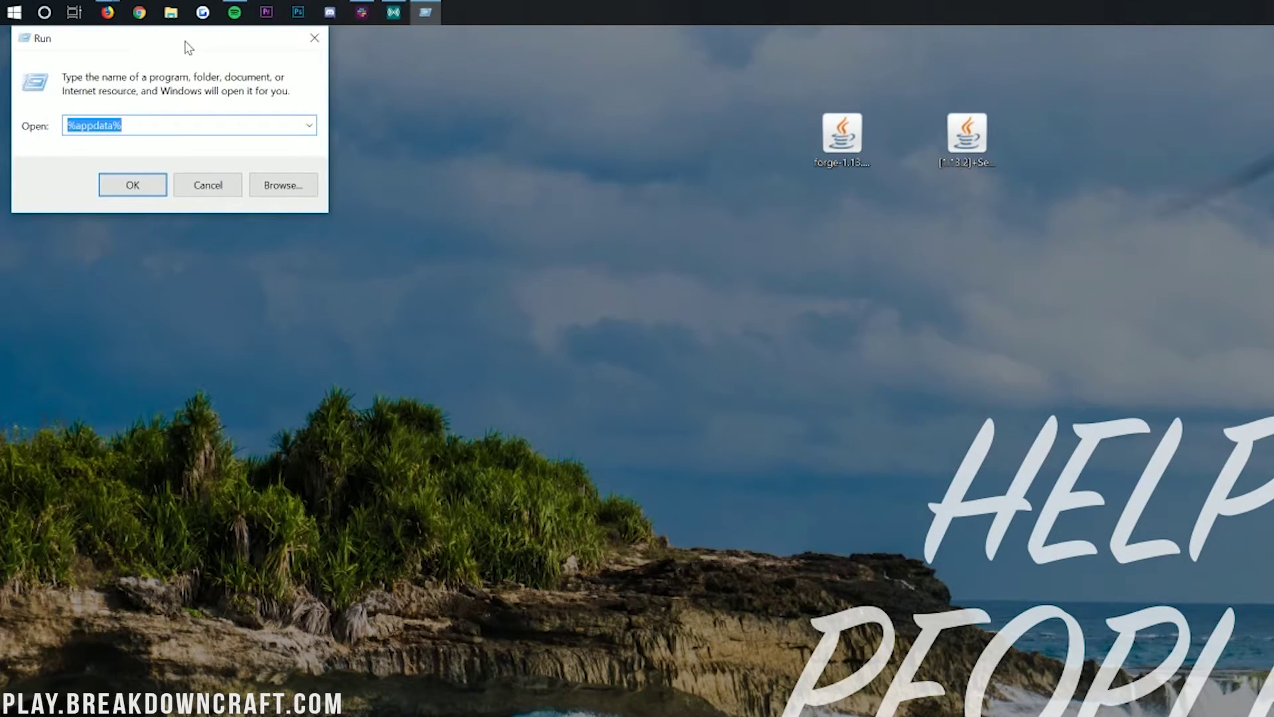
{"action": "left_click_drag", "start_coordinate": [186, 45], "coordinate": [218, 76]}
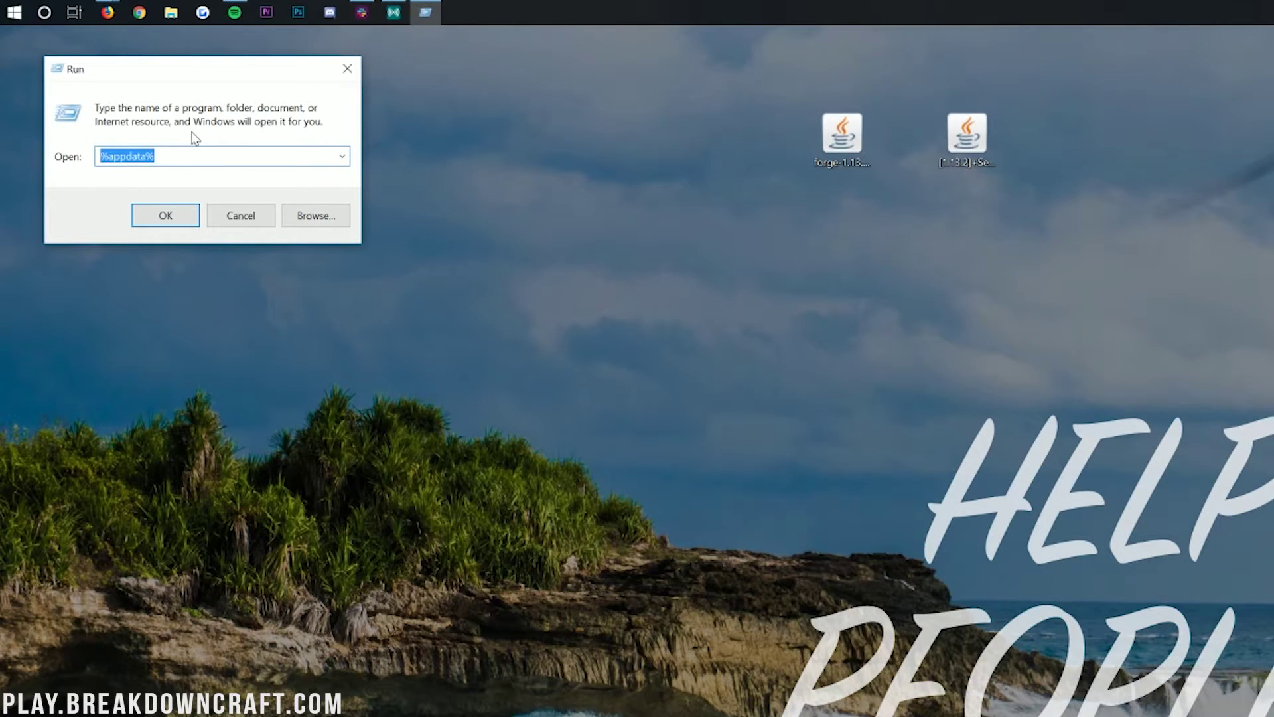
{"action": "type", "text": "%appdata%"}
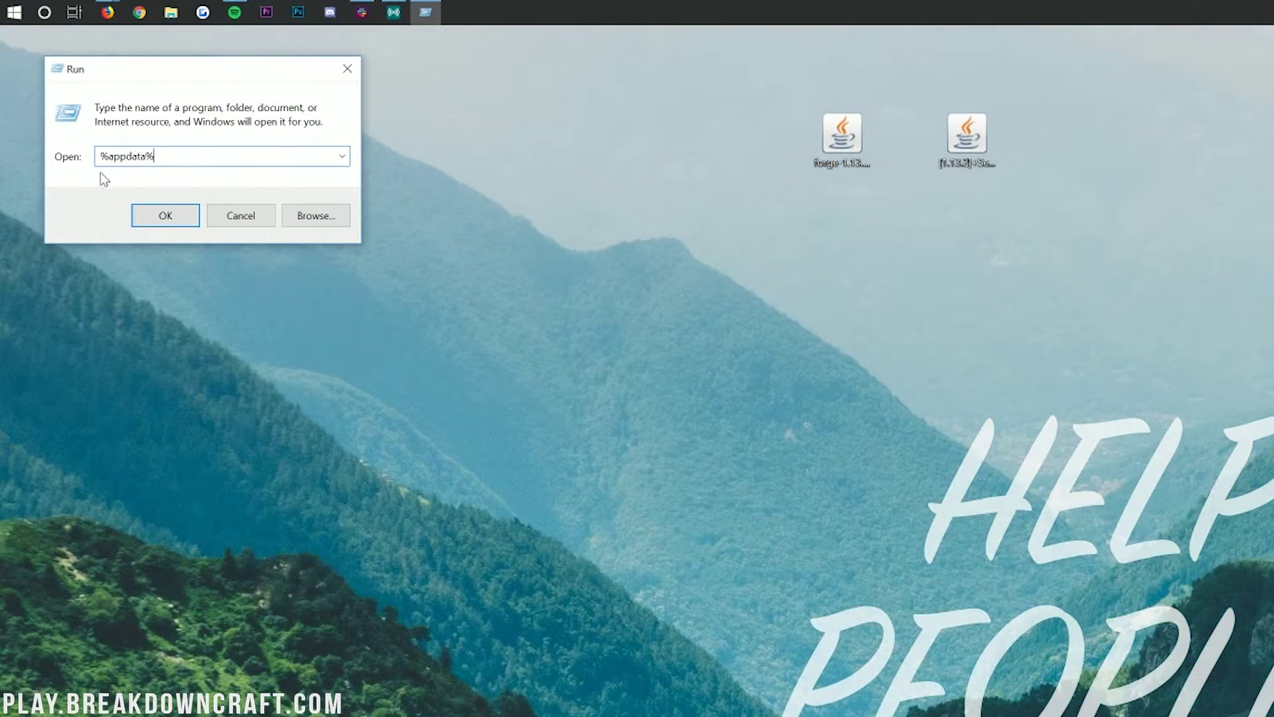
{"action": "left_click", "coordinate": [165, 215]}
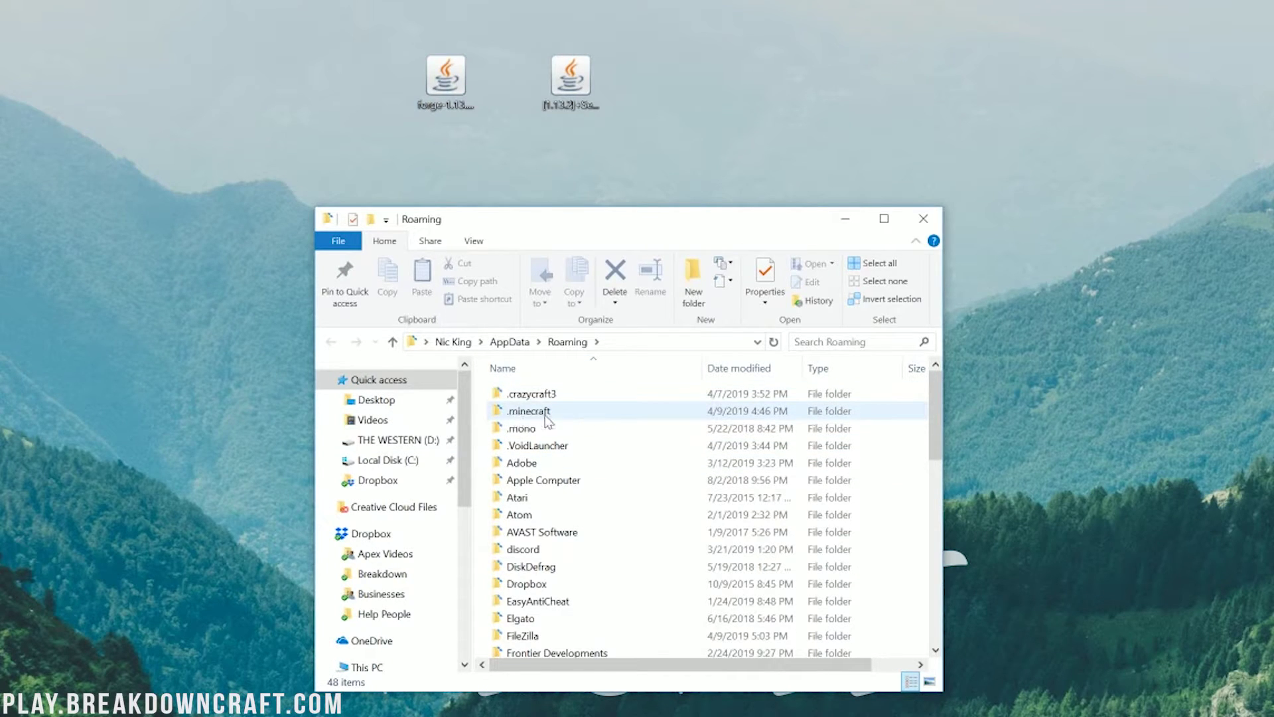
Open the .minecraft folder and delete its existing mods folder
{"action": "double_click", "coordinate": [576, 418]}
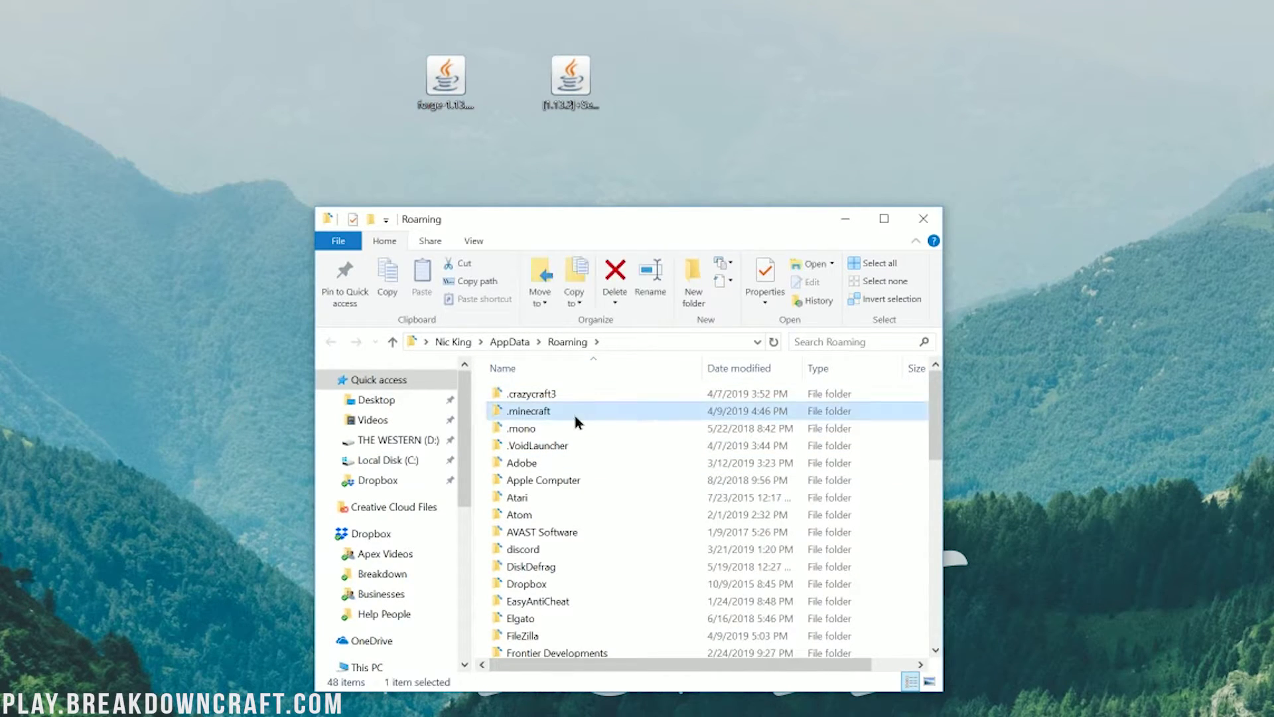
{"action": "scroll", "coordinate": [551, 465], "scroll_direction": "down", "scroll_amount": 1}
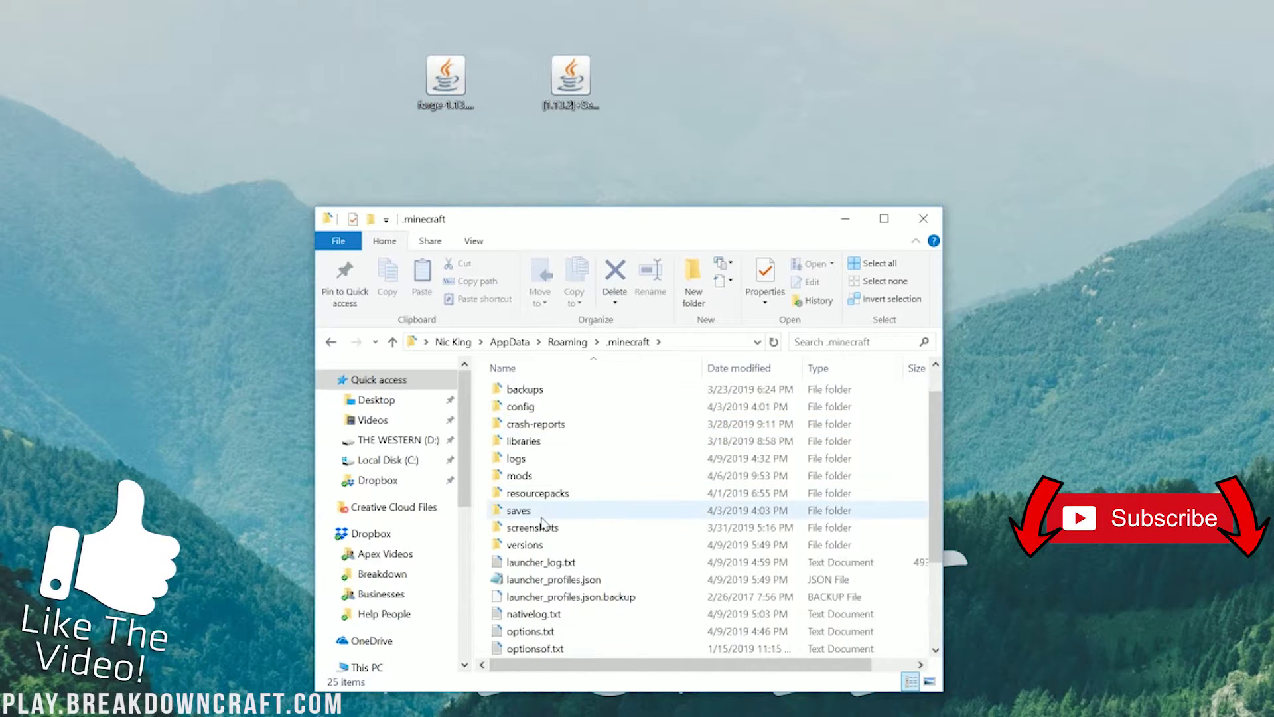
{"action": "scroll", "coordinate": [531, 524], "scroll_direction": "up", "scroll_amount": 1}
{"action": "right_click", "coordinate": [531, 521]}
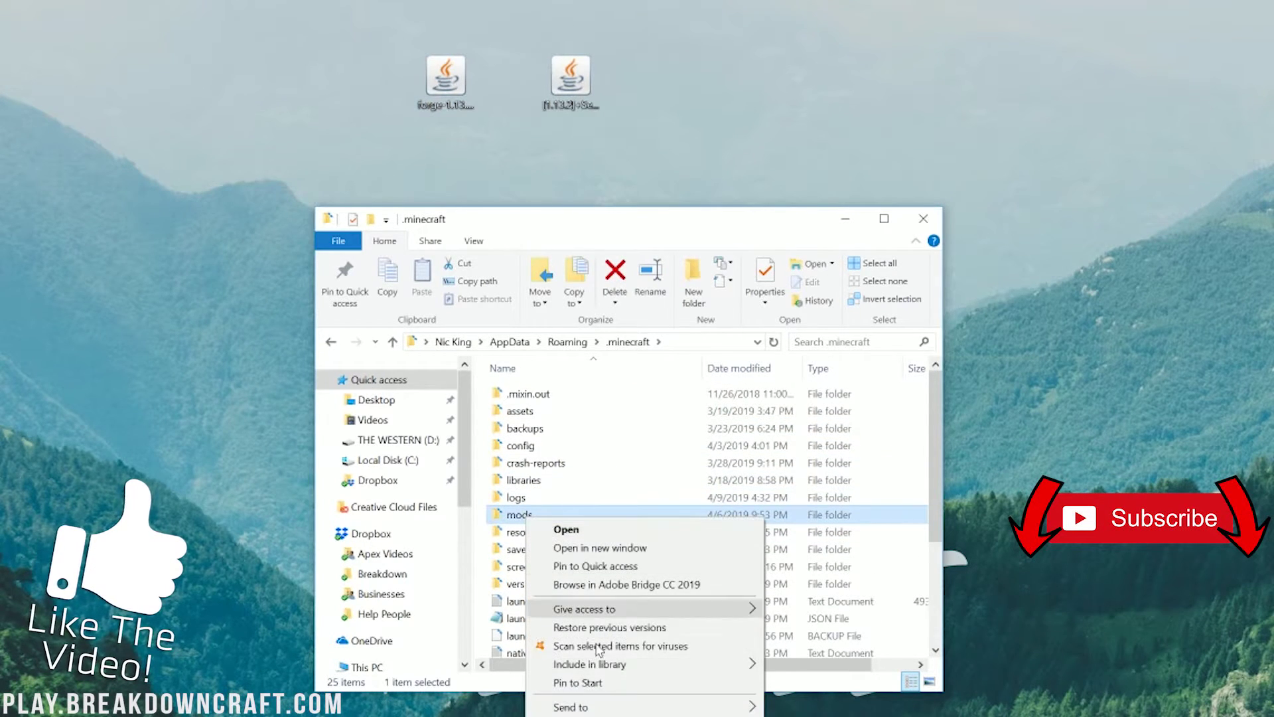
{"action": "key", "text": "Delete"}
{"action": "key", "text": "Return"}
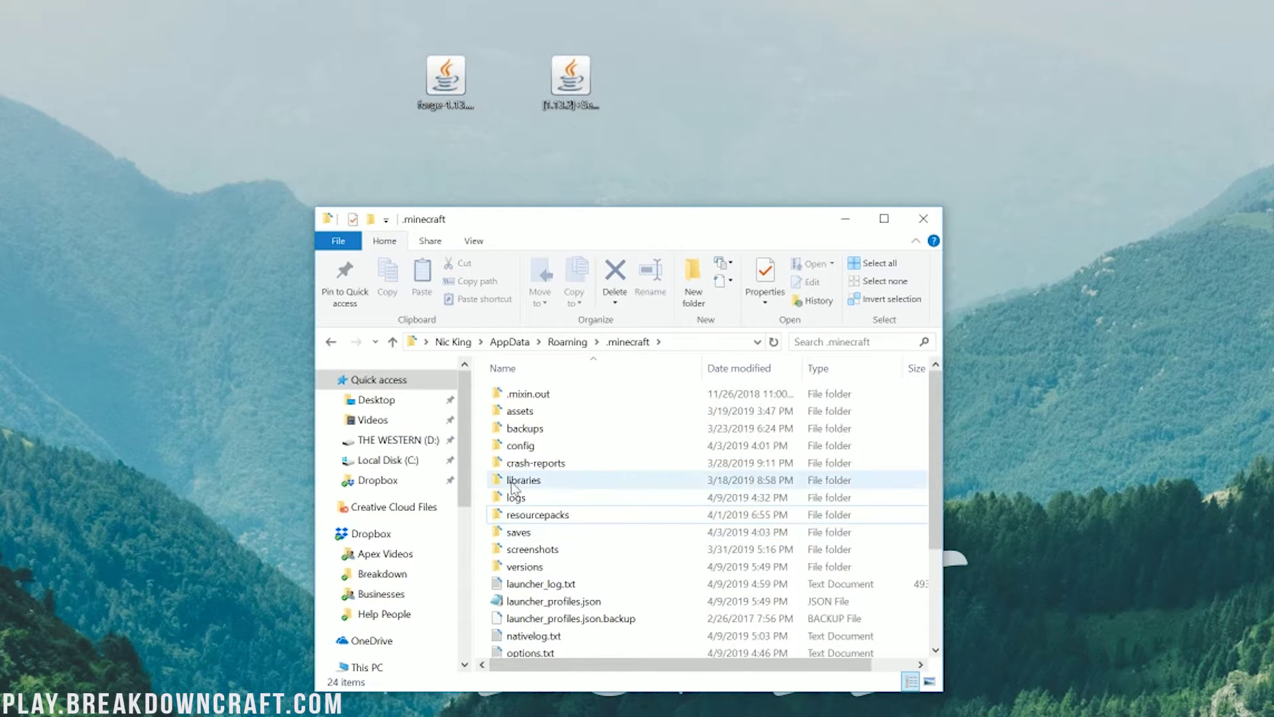
Create a new folder named mods inside the .minecraft folder
{"action": "right_click", "coordinate": [481, 479]}
{"action": "mouse_move", "coordinate": [531, 683]}
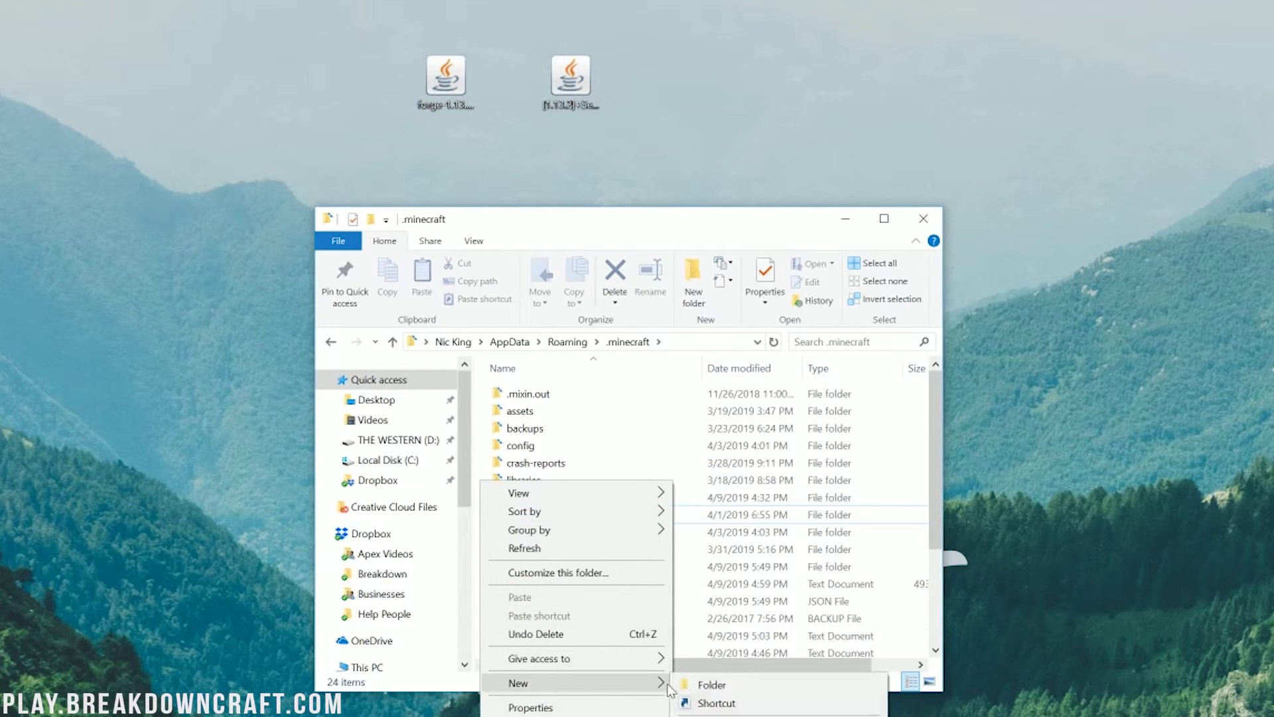
{"action": "left_click", "coordinate": [717, 690]}
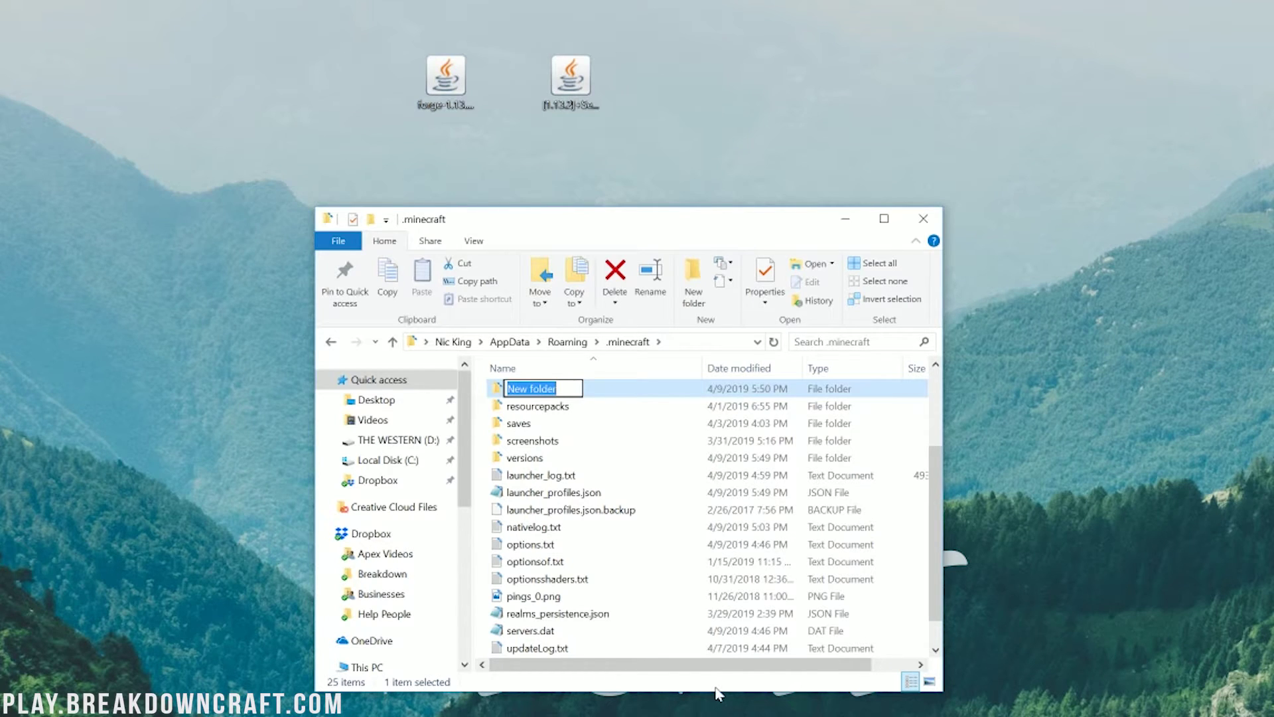
{"action": "type", "text": "mods"}
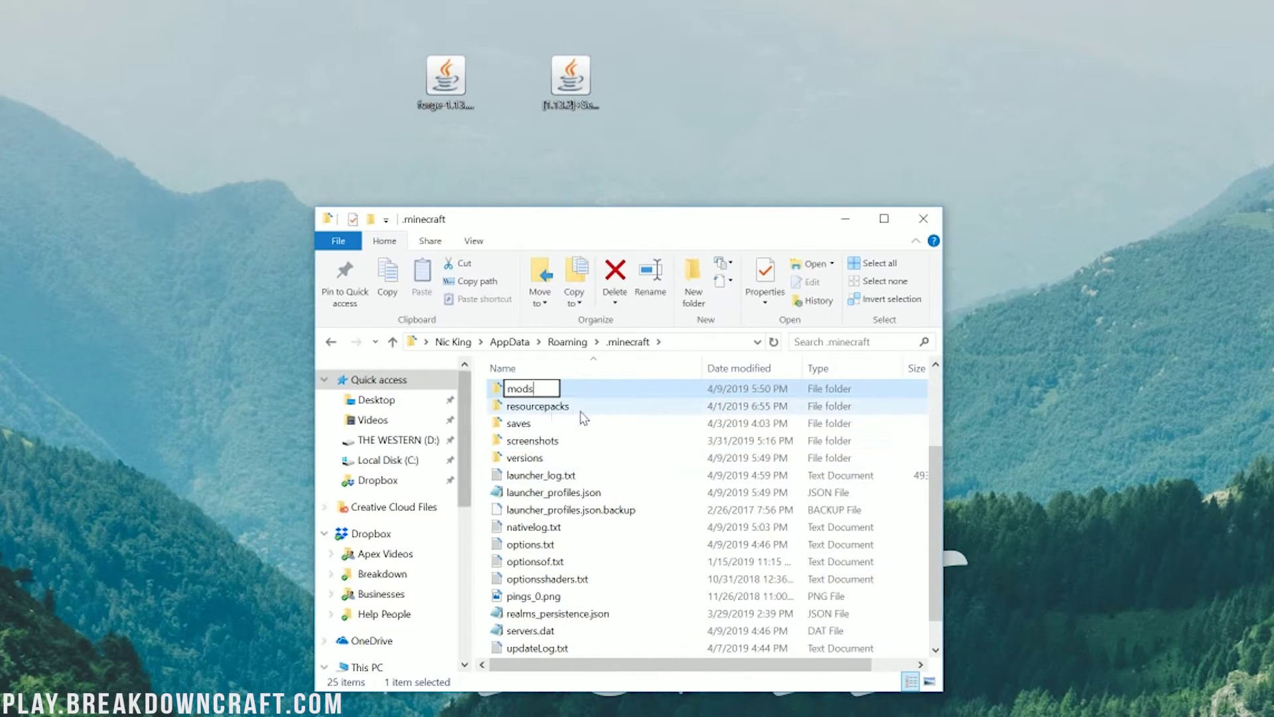
{"action": "left_click", "coordinate": [589, 390]}
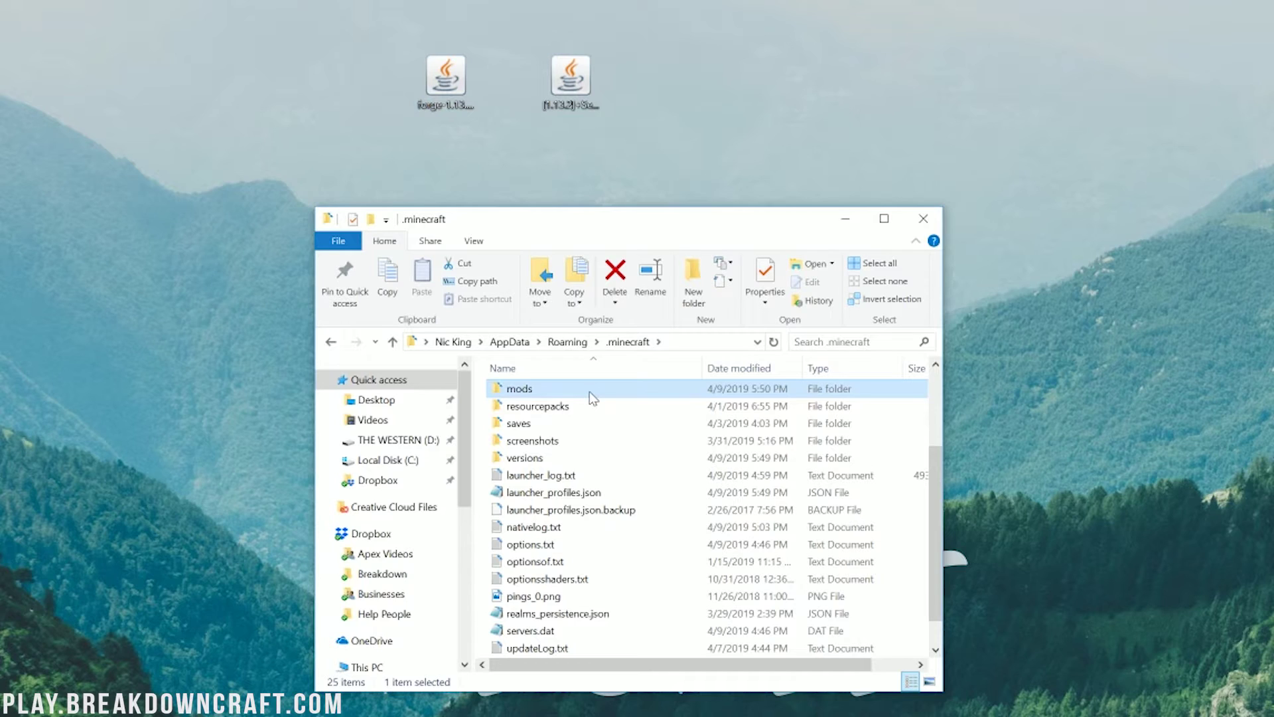
Copy the SecurityCraft jar from the desktop into the new mods folder, and show the Desktop folder in File Explorer
{"action": "double_click", "coordinate": [593, 390]}
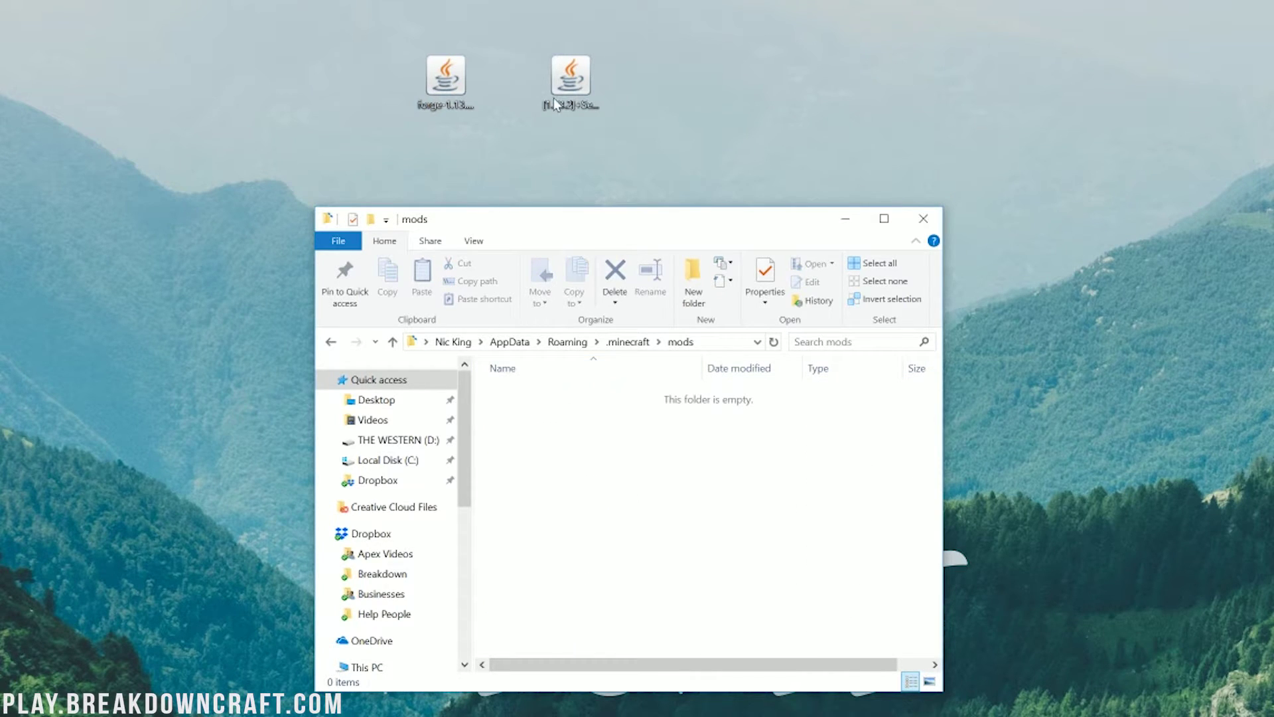
{"action": "left_click_drag", "start_coordinate": [555, 104], "coordinate": [602, 496]}
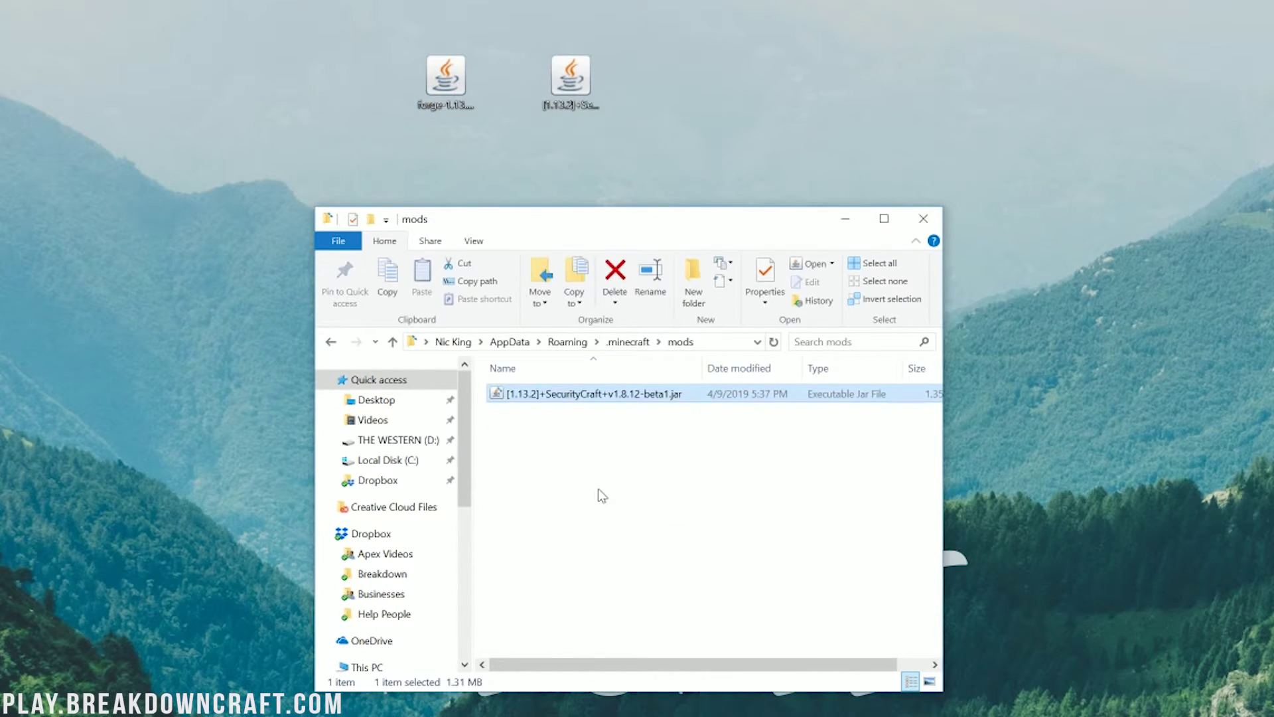
{"action": "left_click", "coordinate": [414, 407]}
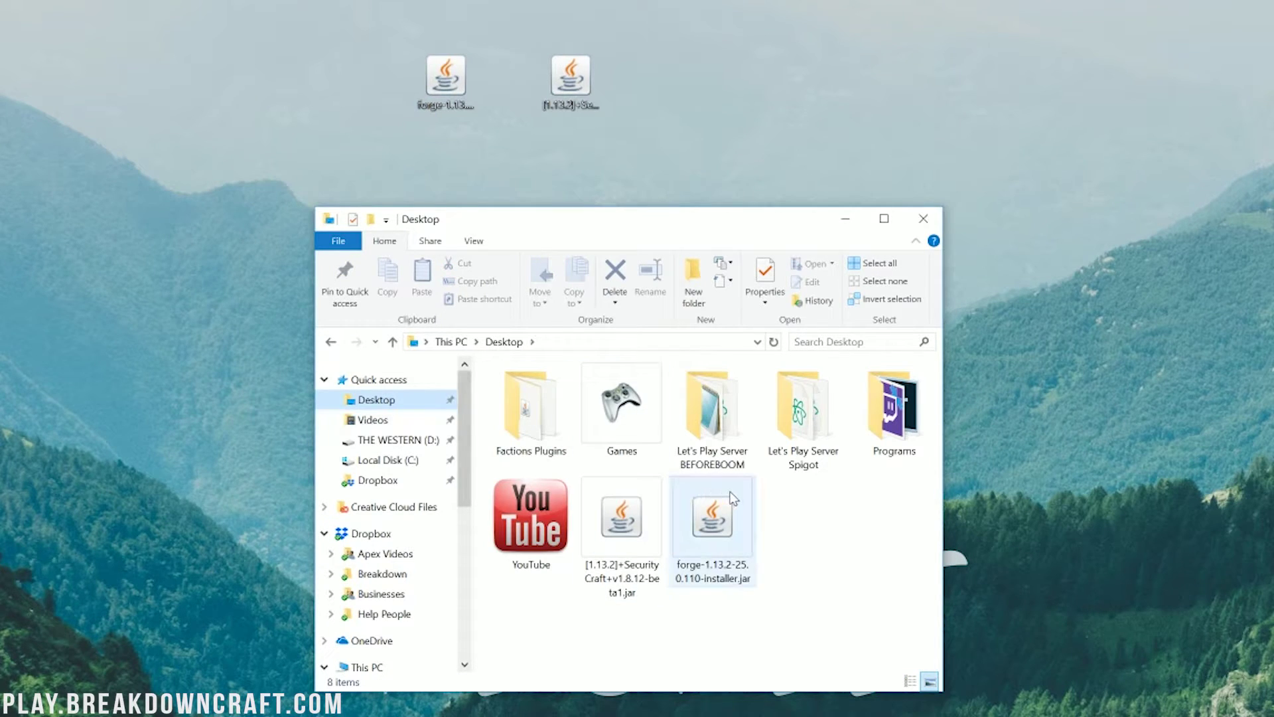
Open the Games folder on the desktop and launch Minecraft, placing the launcher window fully in view
{"action": "left_click", "coordinate": [604, 436]}
{"action": "double_click", "coordinate": [602, 436]}
{"action": "scroll", "coordinate": [584, 590], "scroll_direction": "down", "scroll_amount": 1}
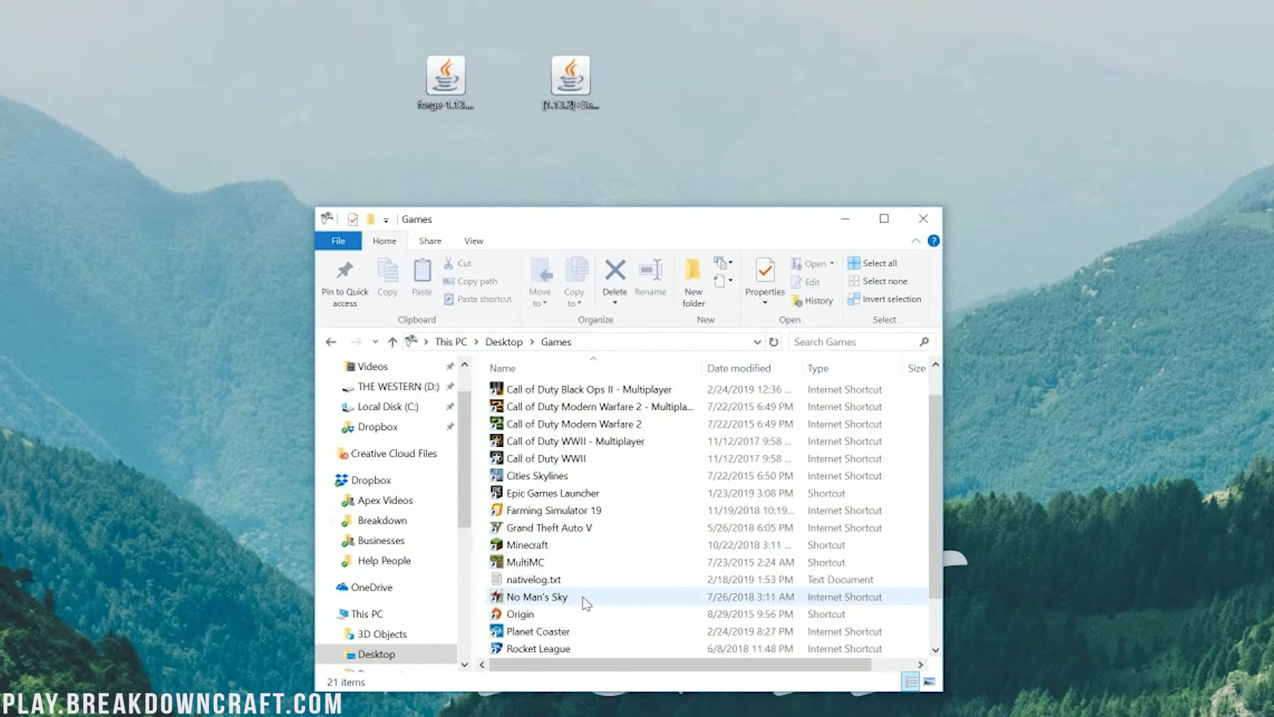
{"action": "double_click", "coordinate": [547, 542]}
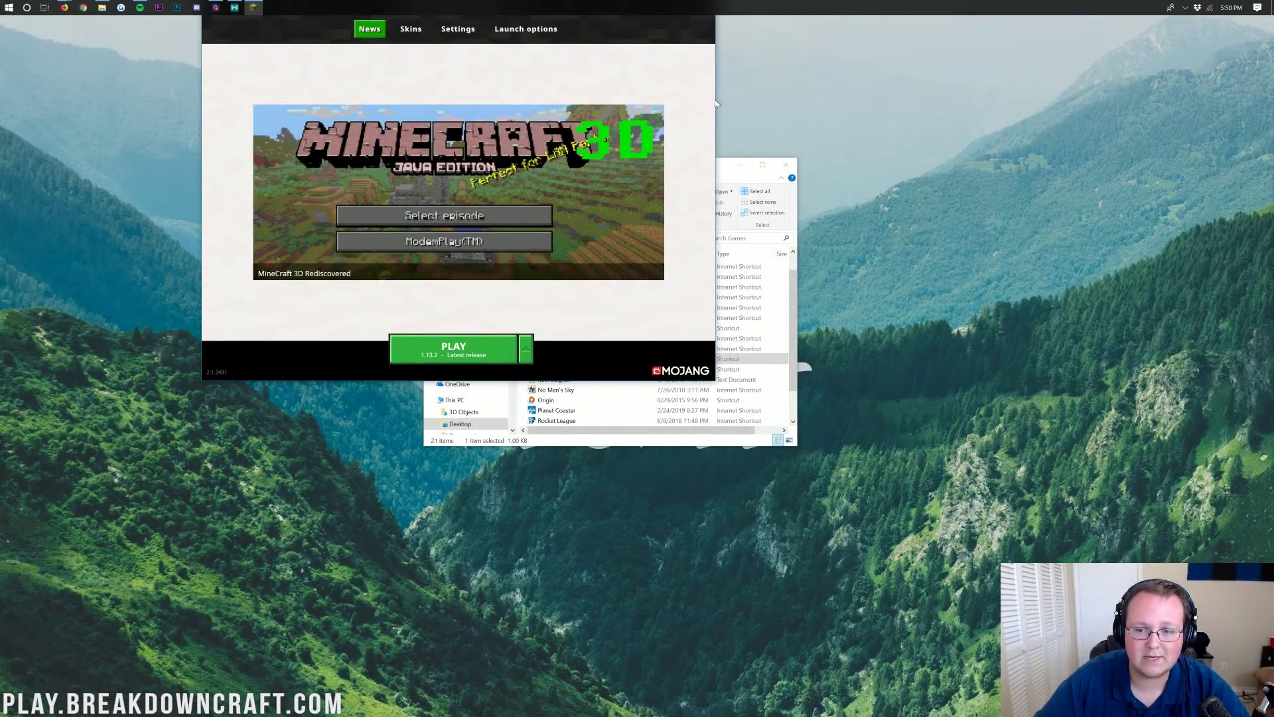
{"action": "left_click_drag", "start_coordinate": [581, 25], "coordinate": [686, 52]}
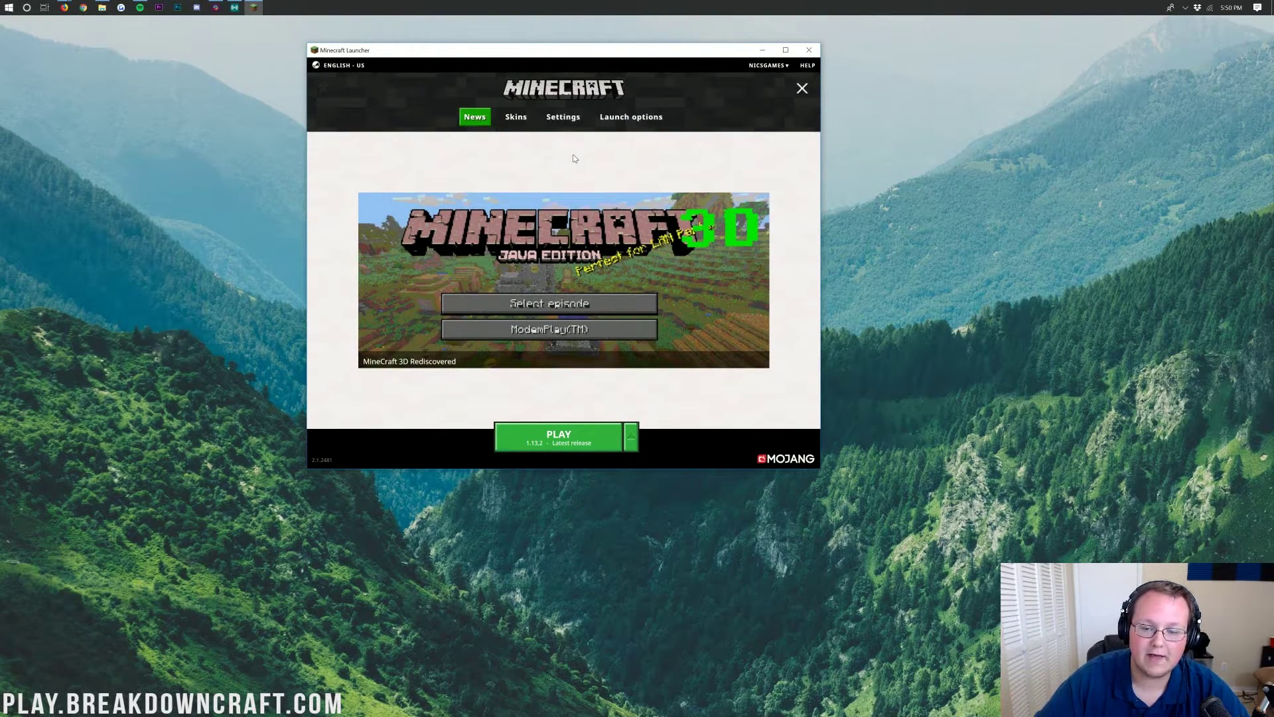
Choose the forge profile with version 1.13.2-forge-25.0.110 as the one to play
{"action": "left_click", "coordinate": [633, 436]}
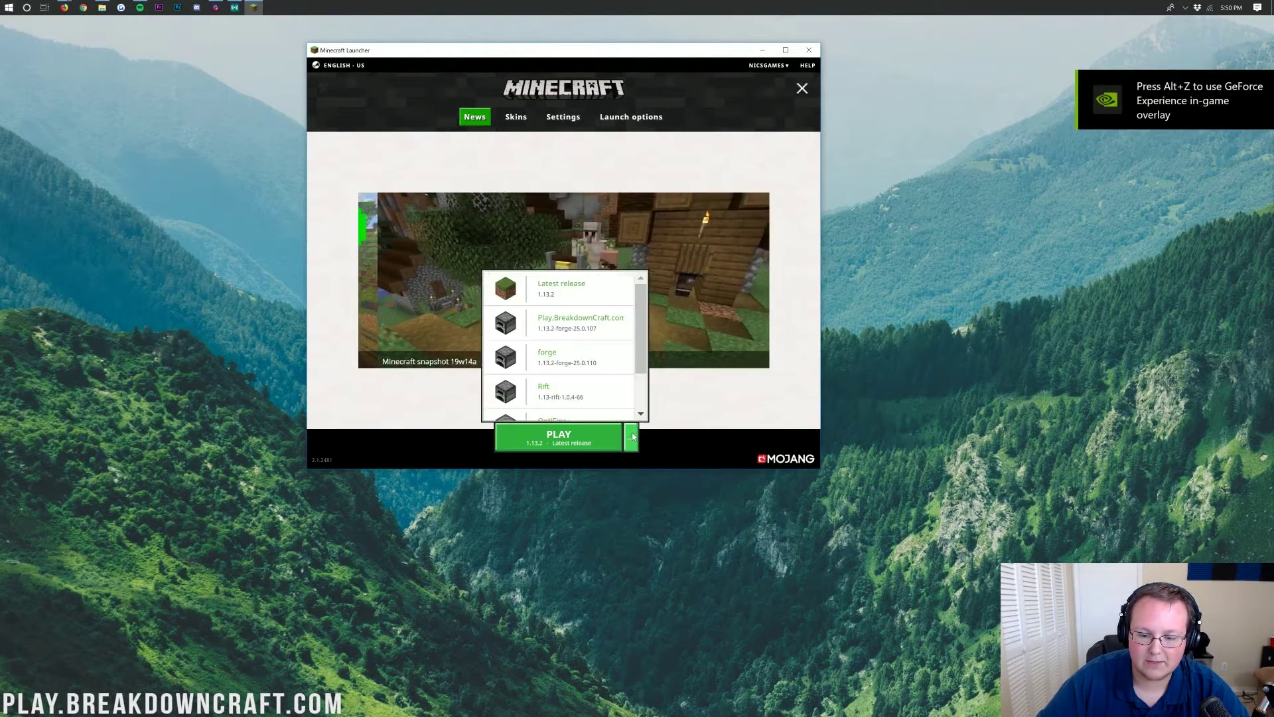
{"action": "left_click", "coordinate": [575, 358]}
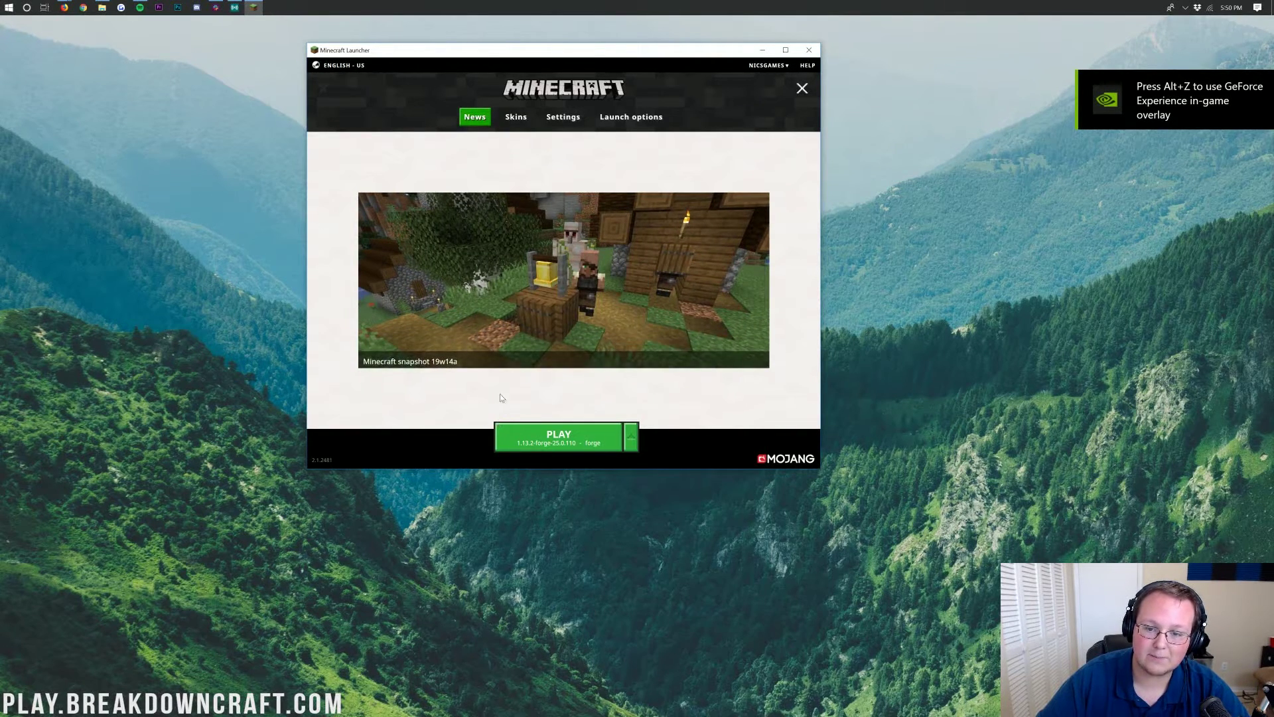
{"action": "left_click", "coordinate": [802, 88]}
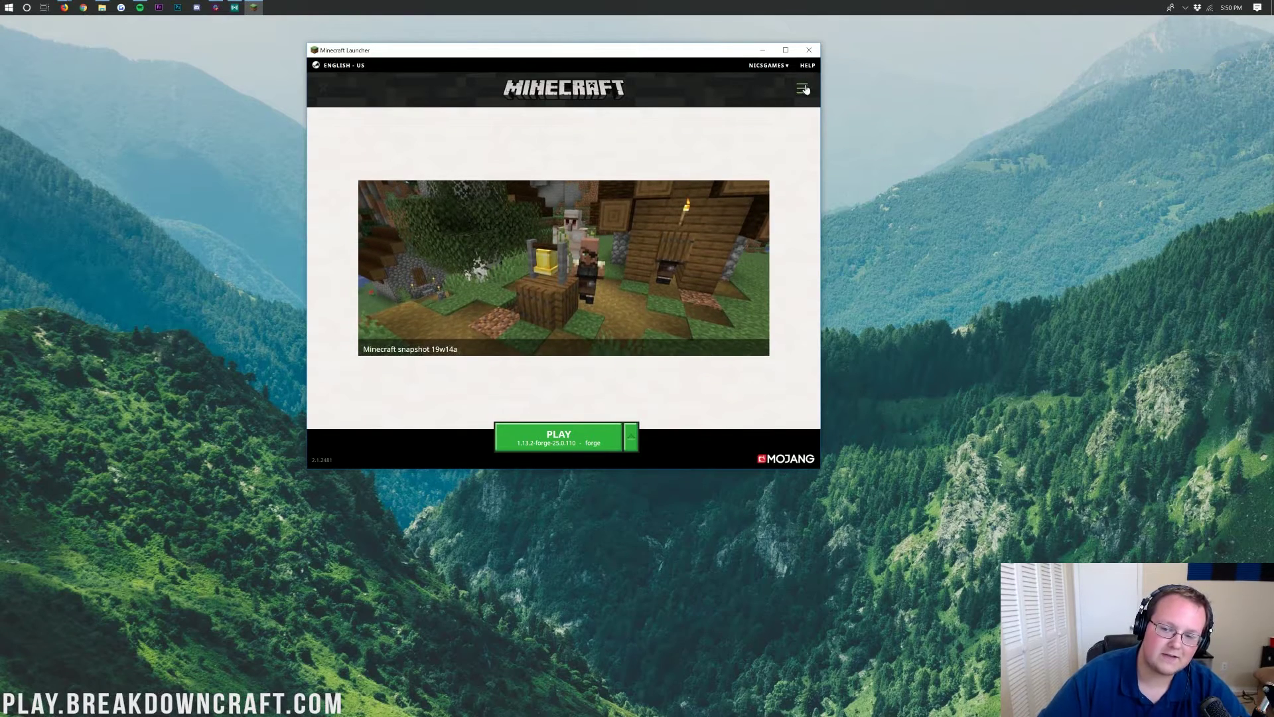
{"action": "left_click", "coordinate": [803, 89]}
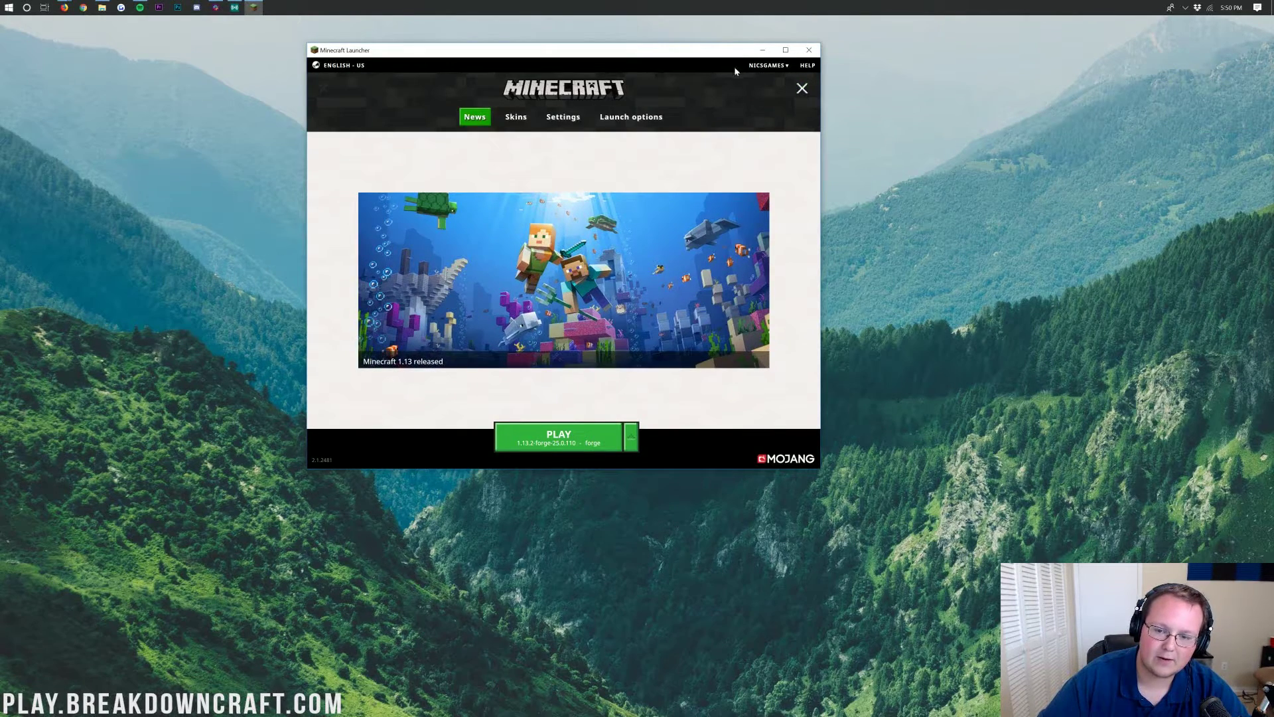
Add a new launch configuration and name it Play.BreakdownCraft.com
{"action": "left_click", "coordinate": [629, 117]}
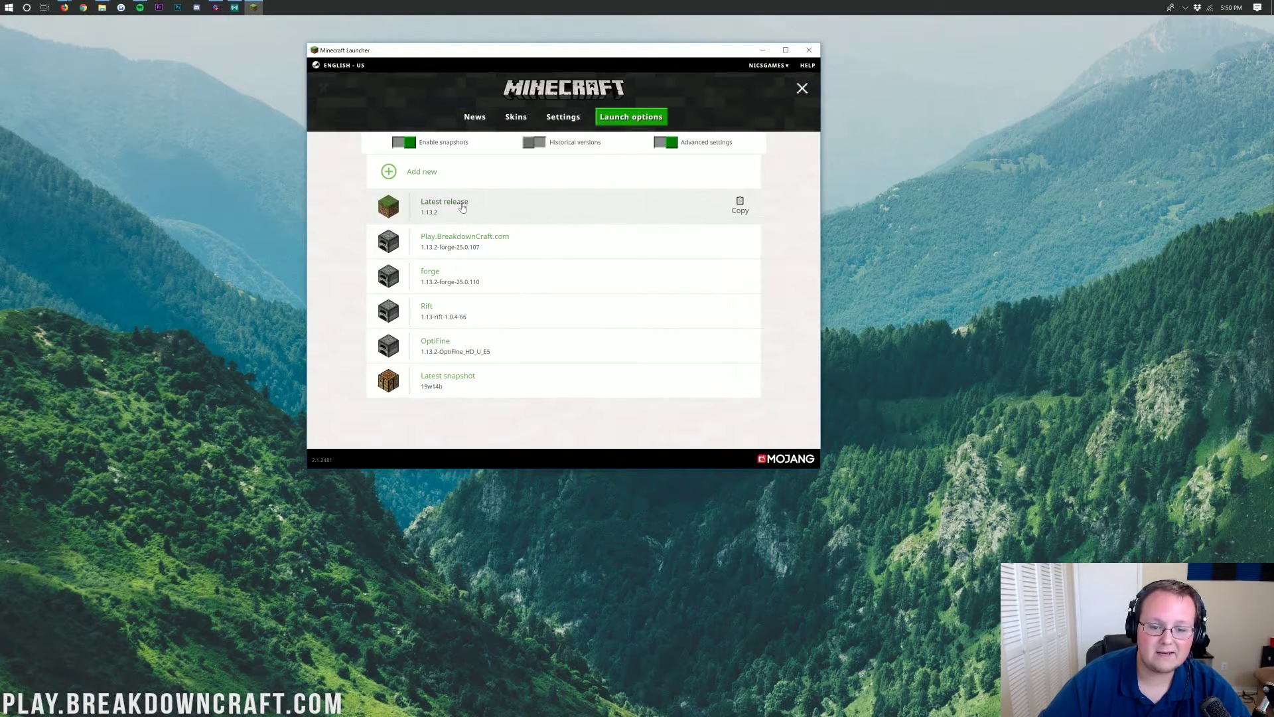
{"action": "left_click", "coordinate": [407, 173]}
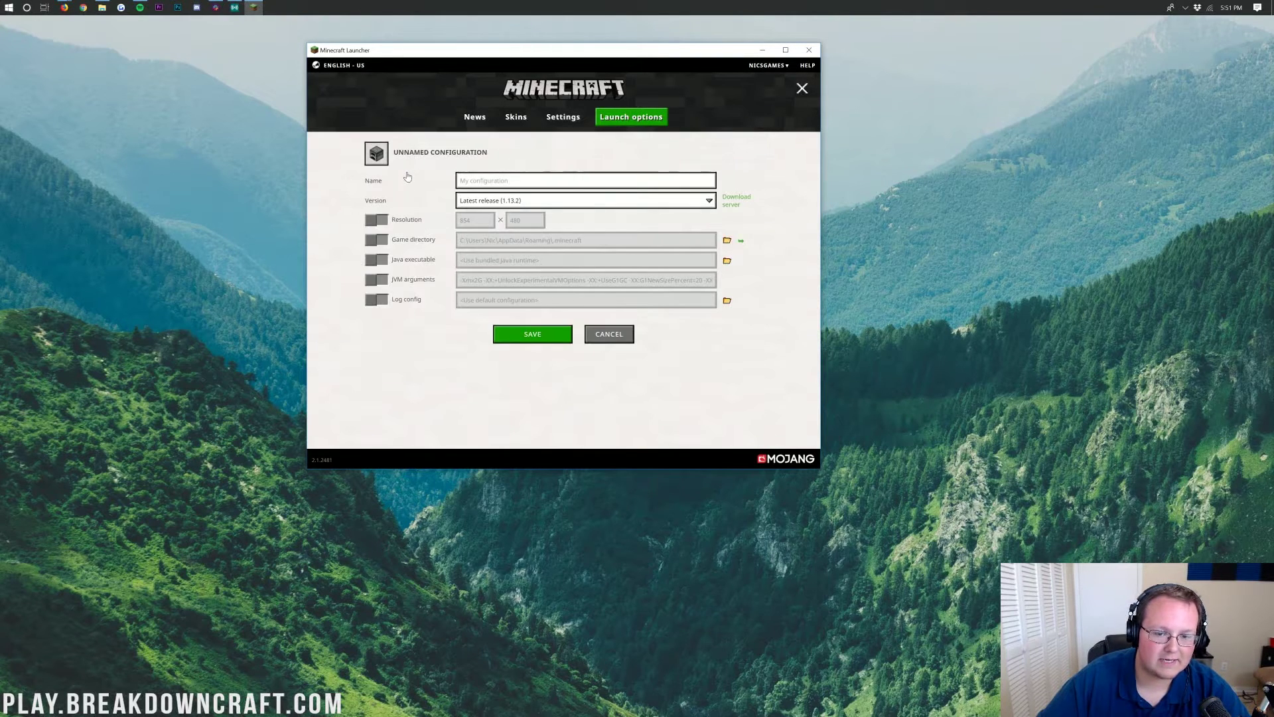
{"action": "type", "text": "Pla"}
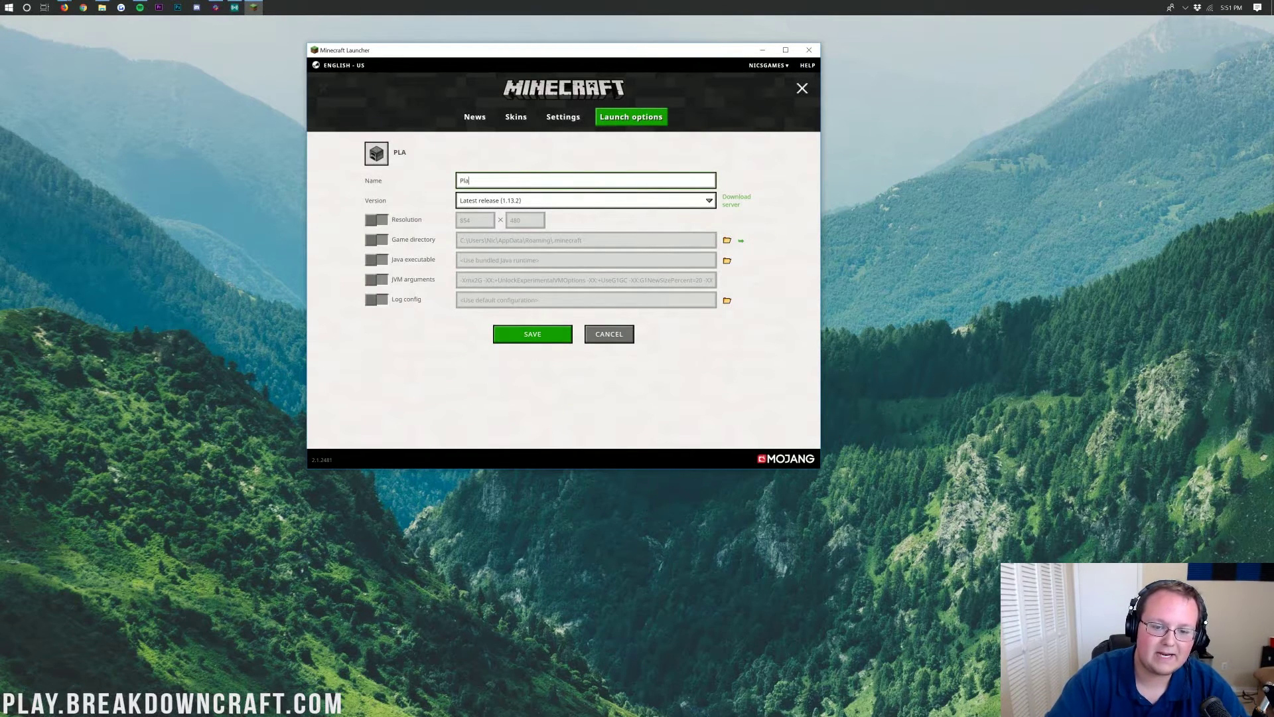
{"action": "type", "text": "y.breakdow"}
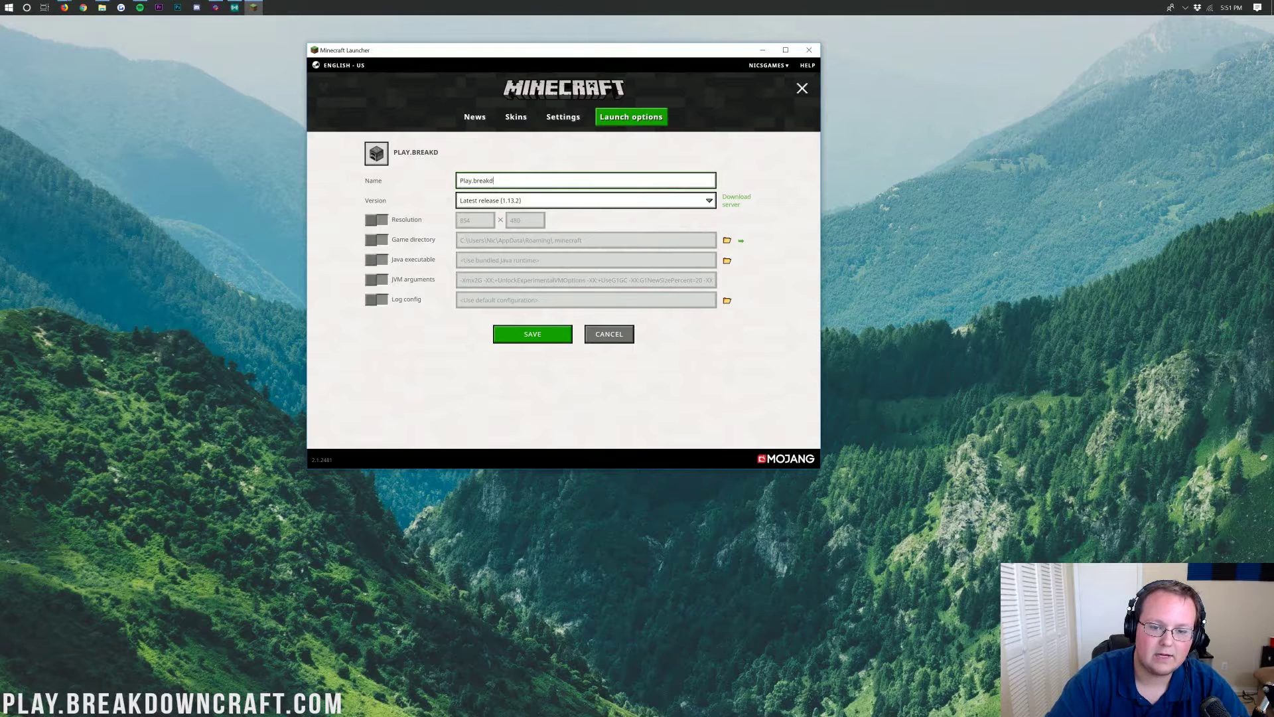
{"action": "key", "text": "BackSpace"}
{"action": "key", "text": "BackSpace"}
{"action": "key", "text": "BackSpace"}
{"action": "key", "text": "BackSpace"}
{"action": "key", "text": "BackSpace"}
{"action": "key", "text": "BackSpace"}
{"action": "type", "text": "BreakdownCraft.com"}
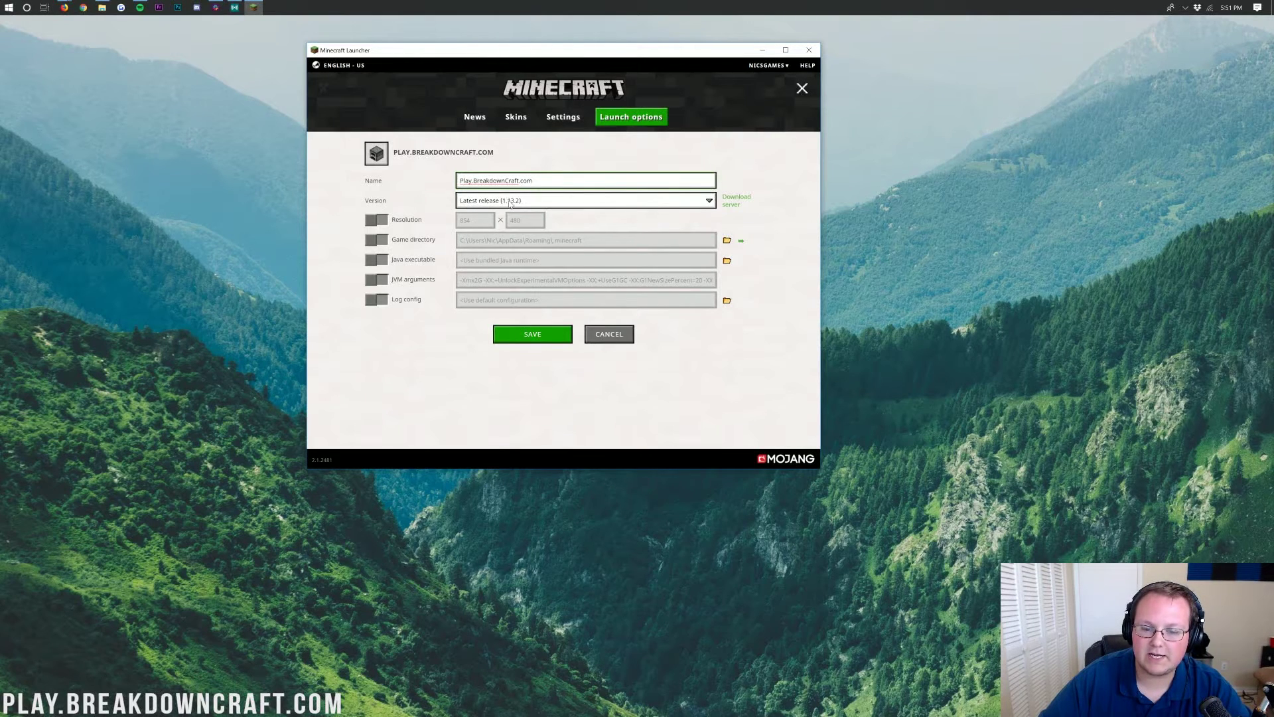
Set the configuration's version to release 1.13.2-forge-25.0.110 and its resolution to 1920 x 1080, and save it
{"action": "left_click", "coordinate": [511, 204]}
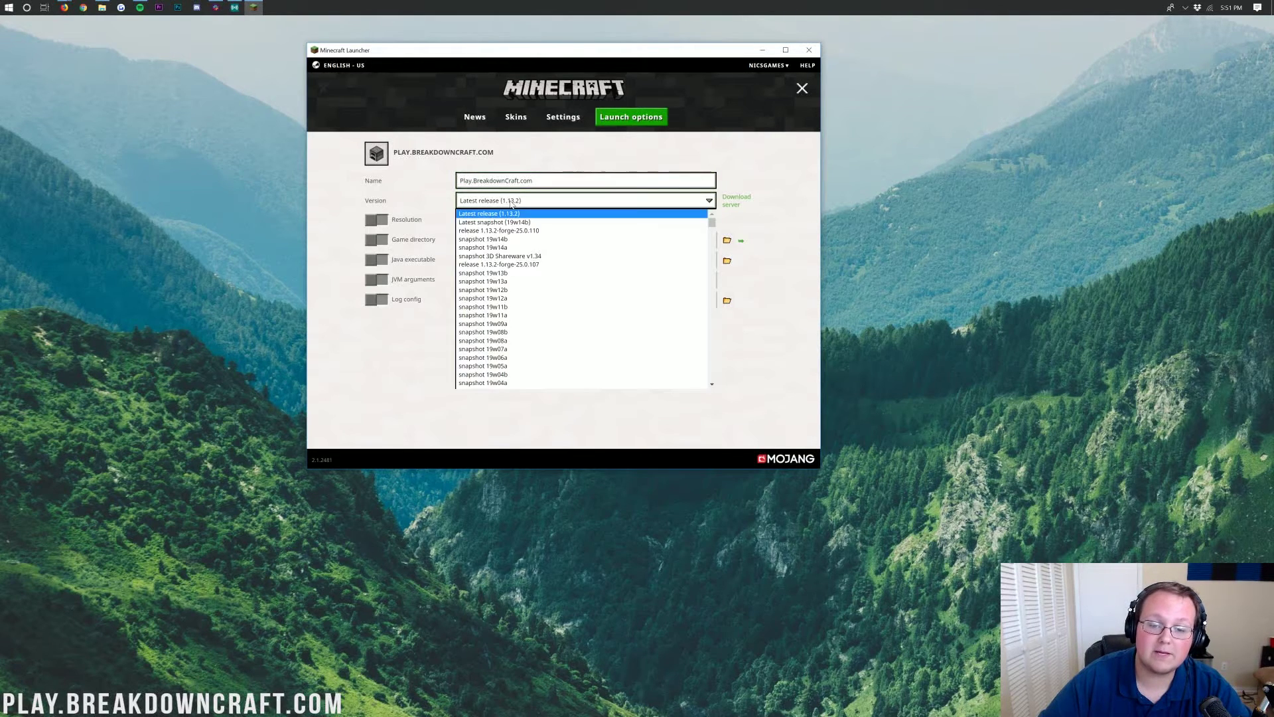
{"action": "left_click", "coordinate": [536, 230]}
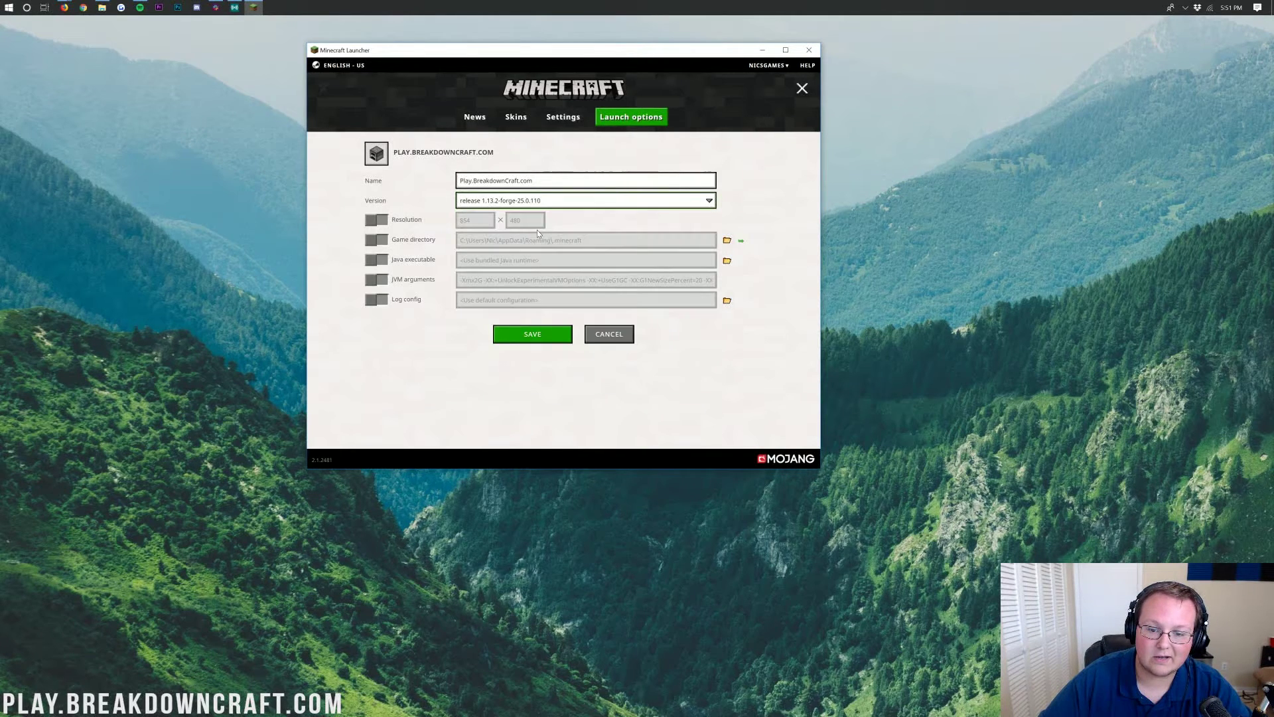
{"action": "left_click", "coordinate": [391, 222]}
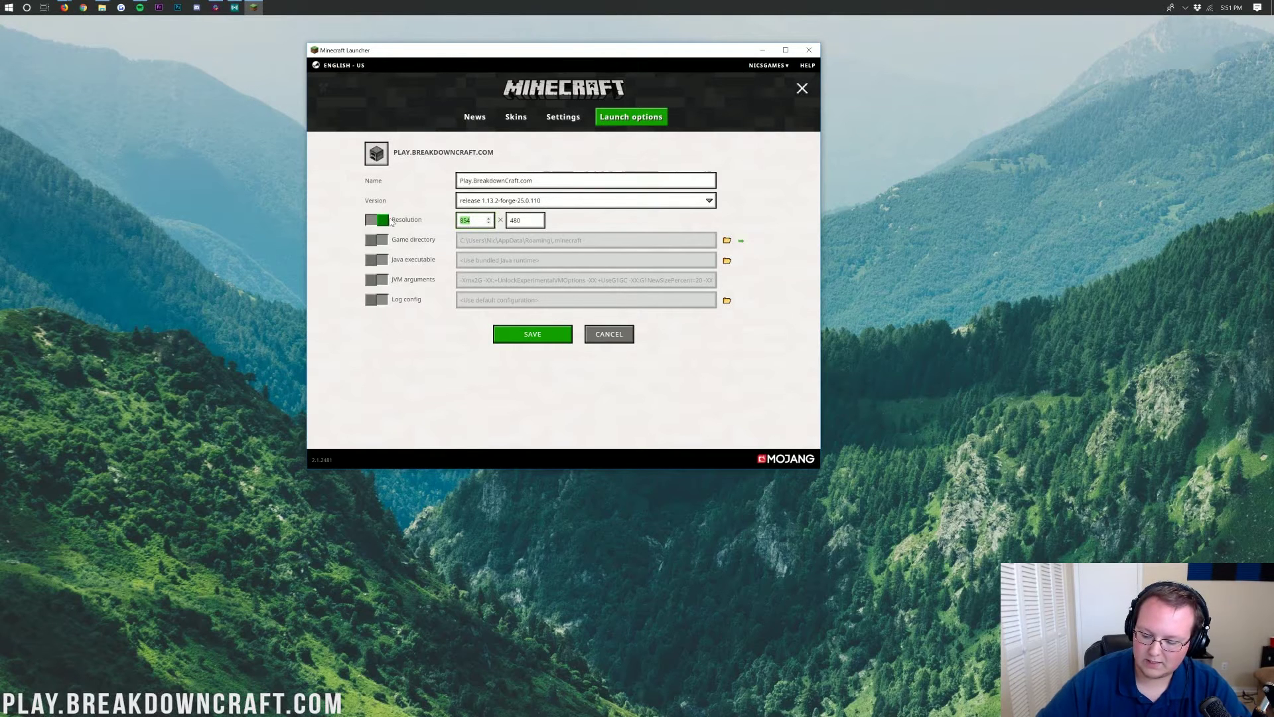
{"action": "type", "text": "1920"}
{"action": "key", "text": "Tab"}
{"action": "type", "text": "1080"}
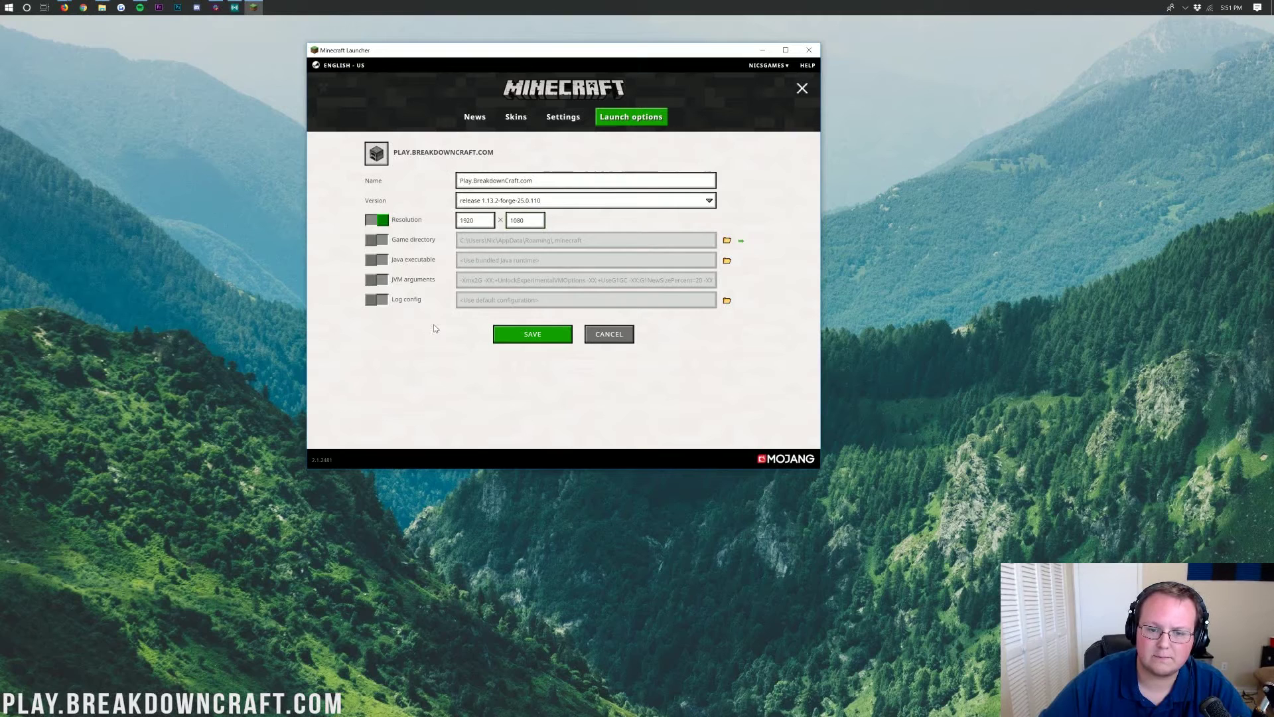
{"action": "left_click", "coordinate": [523, 337]}
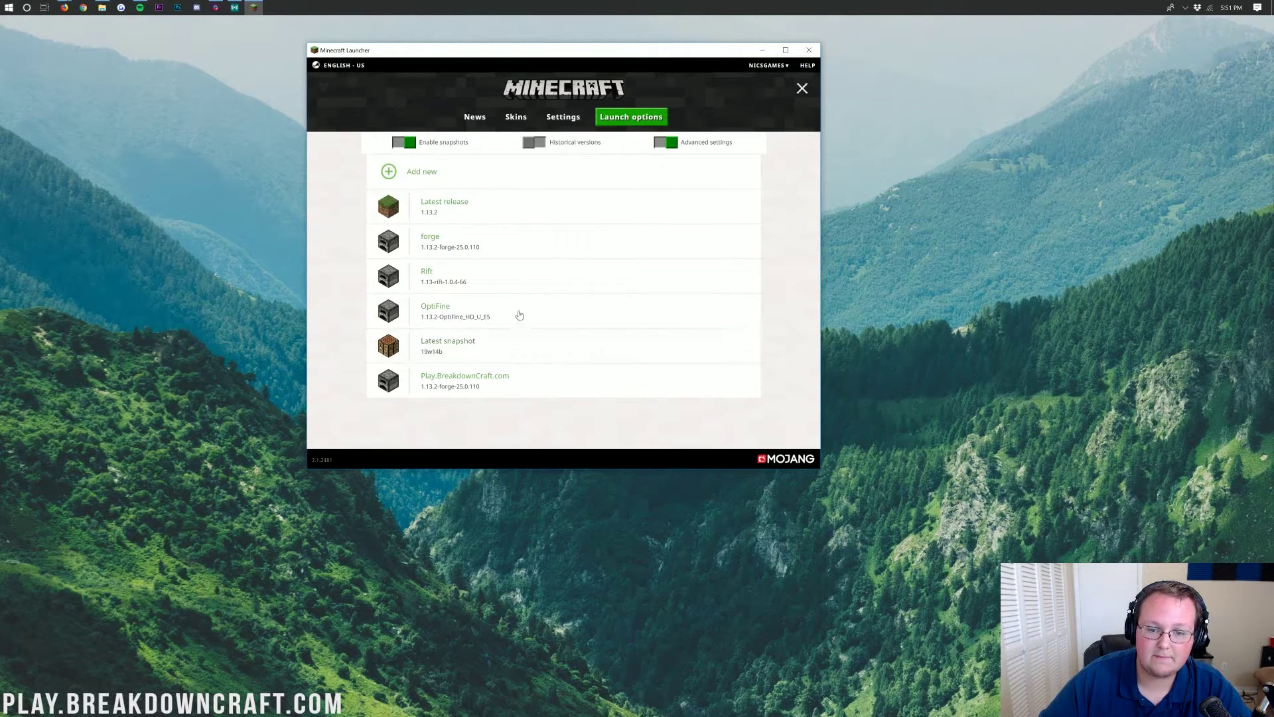
Select the Play.BreakdownCraft.com profile in the launcher and start the game with it
{"action": "left_click", "coordinate": [483, 118]}
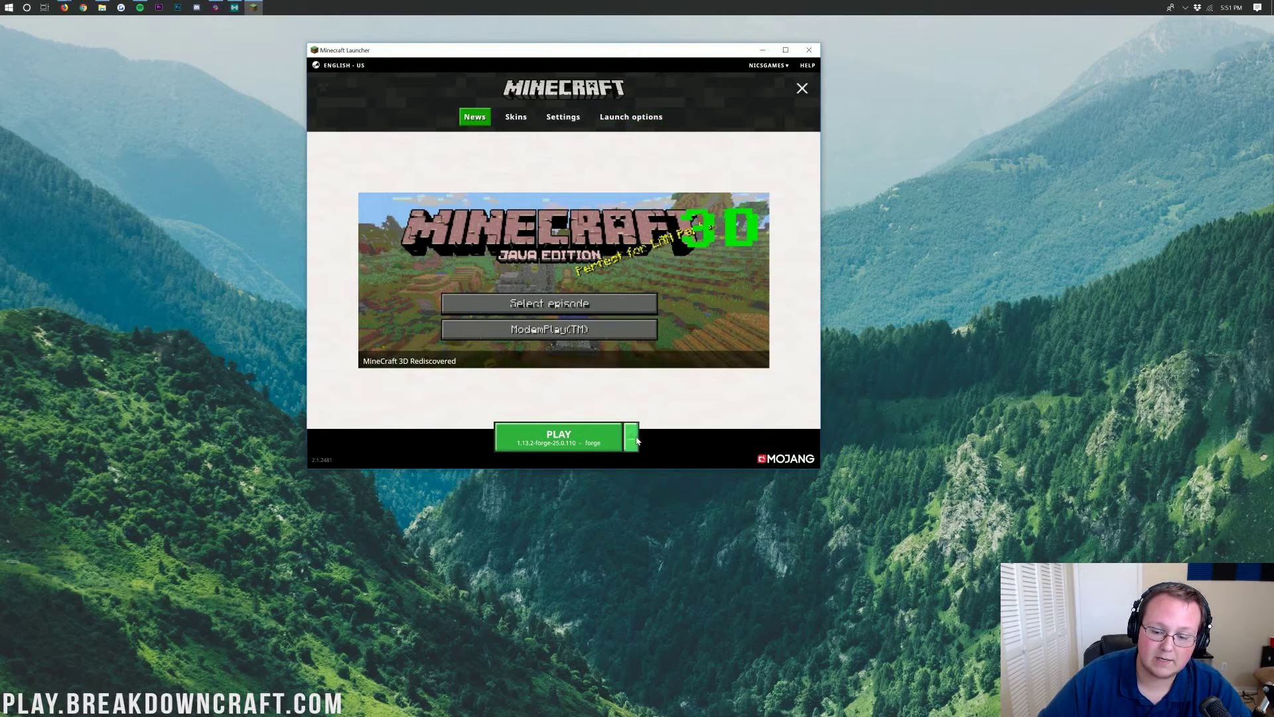
{"action": "left_click", "coordinate": [633, 442]}
{"action": "scroll", "coordinate": [576, 398], "scroll_direction": "down", "scroll_amount": 3}
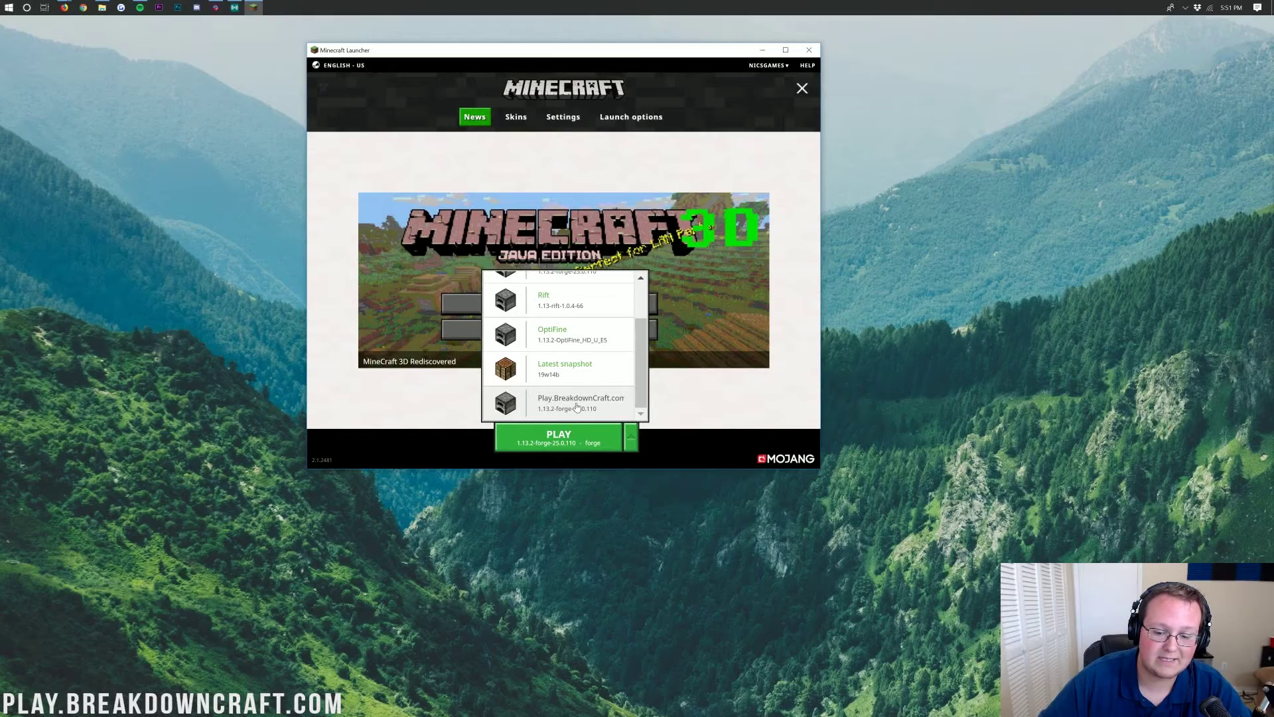
{"action": "left_click", "coordinate": [576, 407]}
{"action": "left_click", "coordinate": [559, 437]}
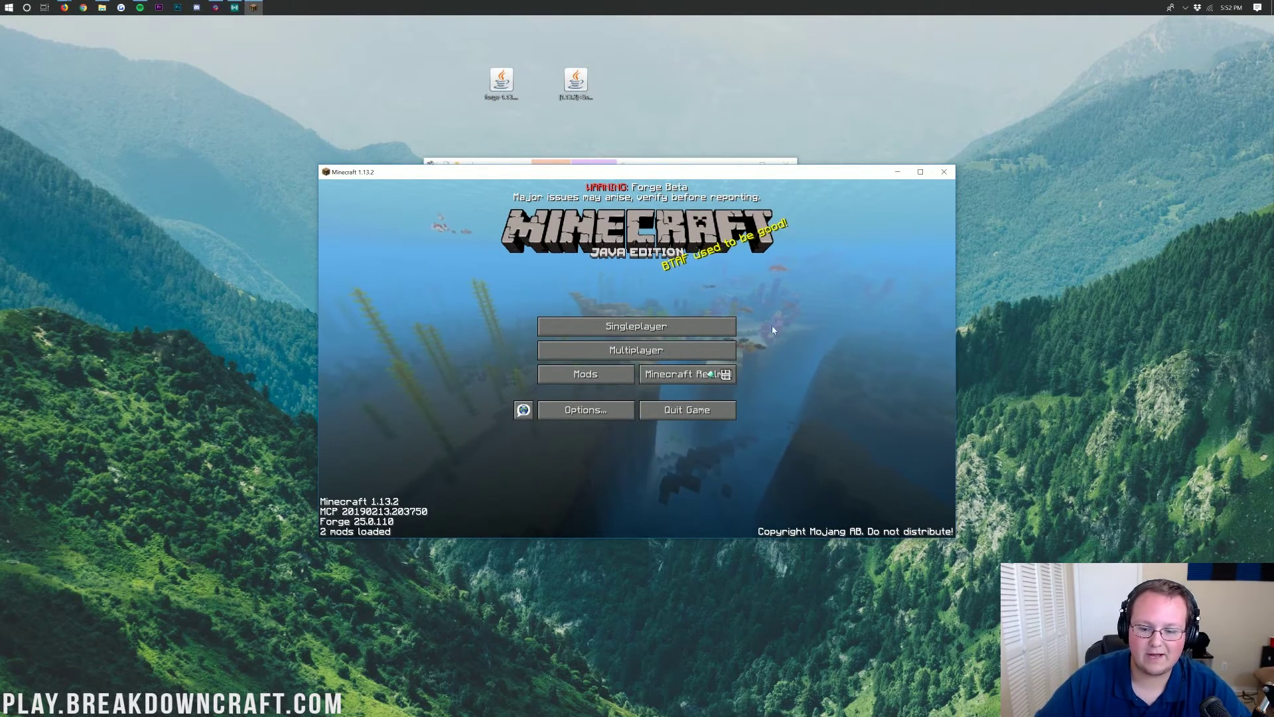
Check the SecurityCraft entry in the game's list of loaded mods, and return to the title screen
{"action": "left_click", "coordinate": [572, 380]}
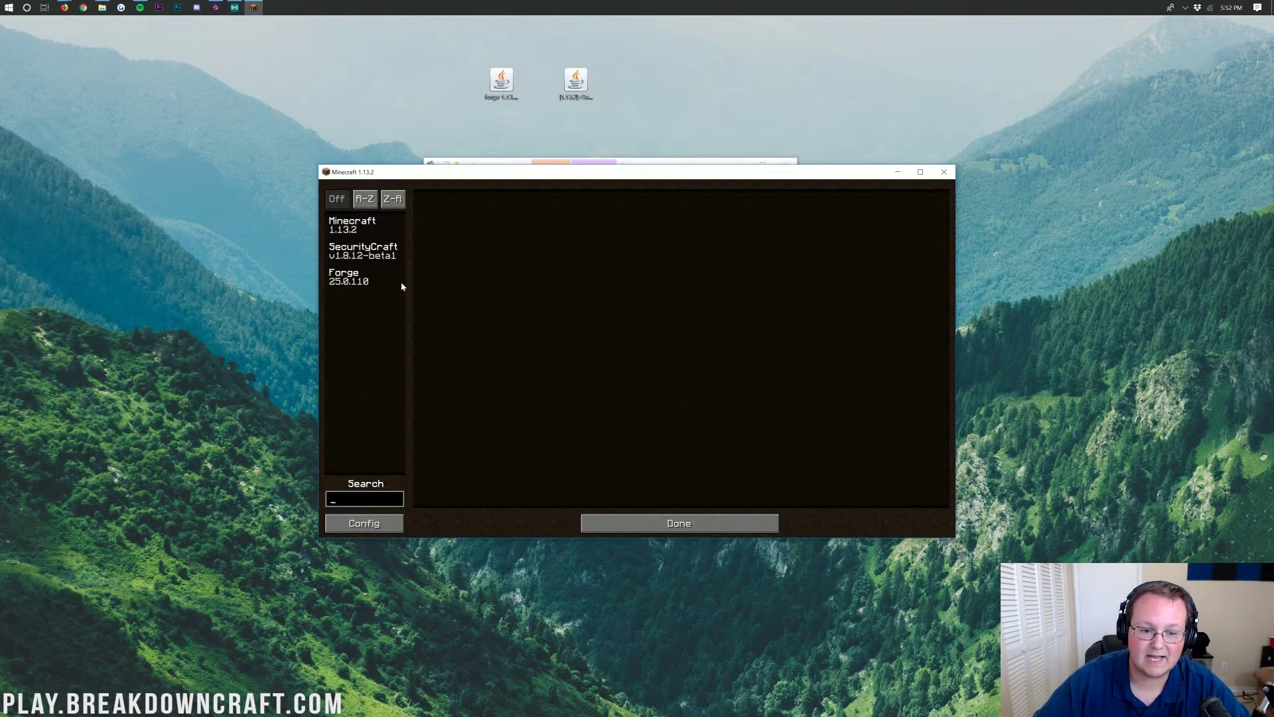
{"action": "left_click", "coordinate": [358, 259]}
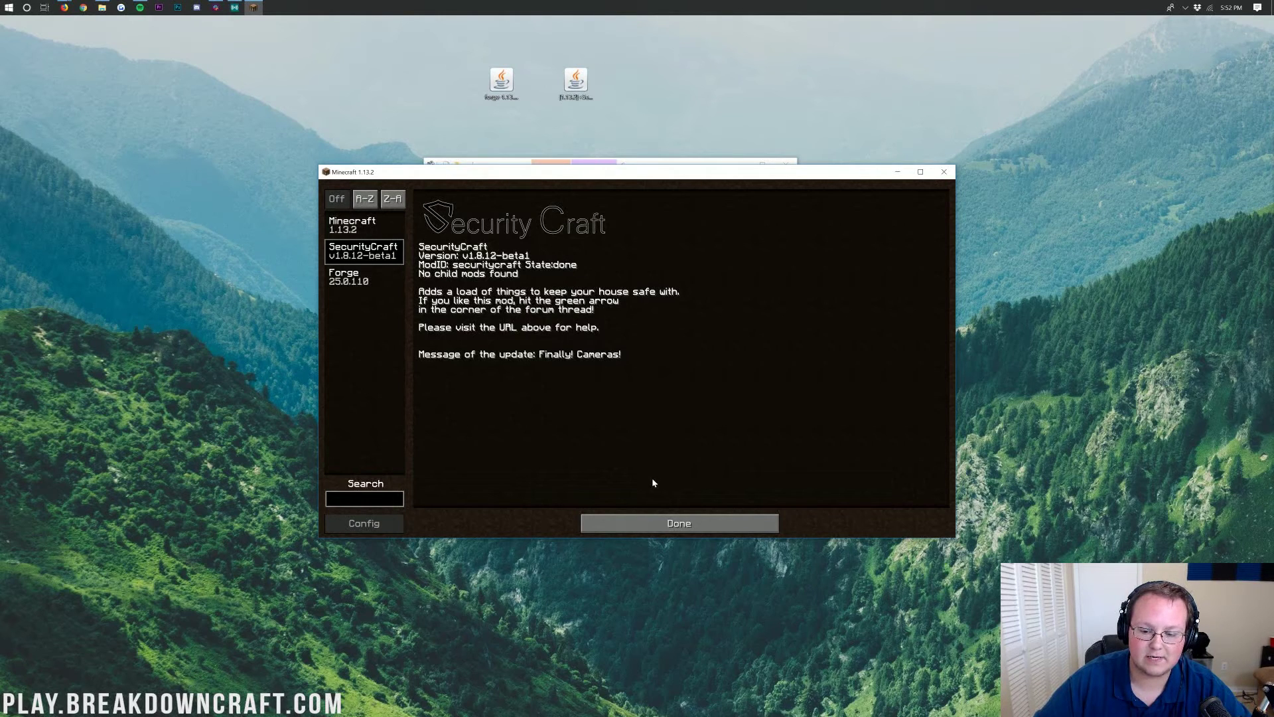
{"action": "left_click", "coordinate": [654, 523]}
Create a new singleplayer world named Security Craft in Survival mode with the bonus chest on
{"action": "left_click", "coordinate": [637, 328]}
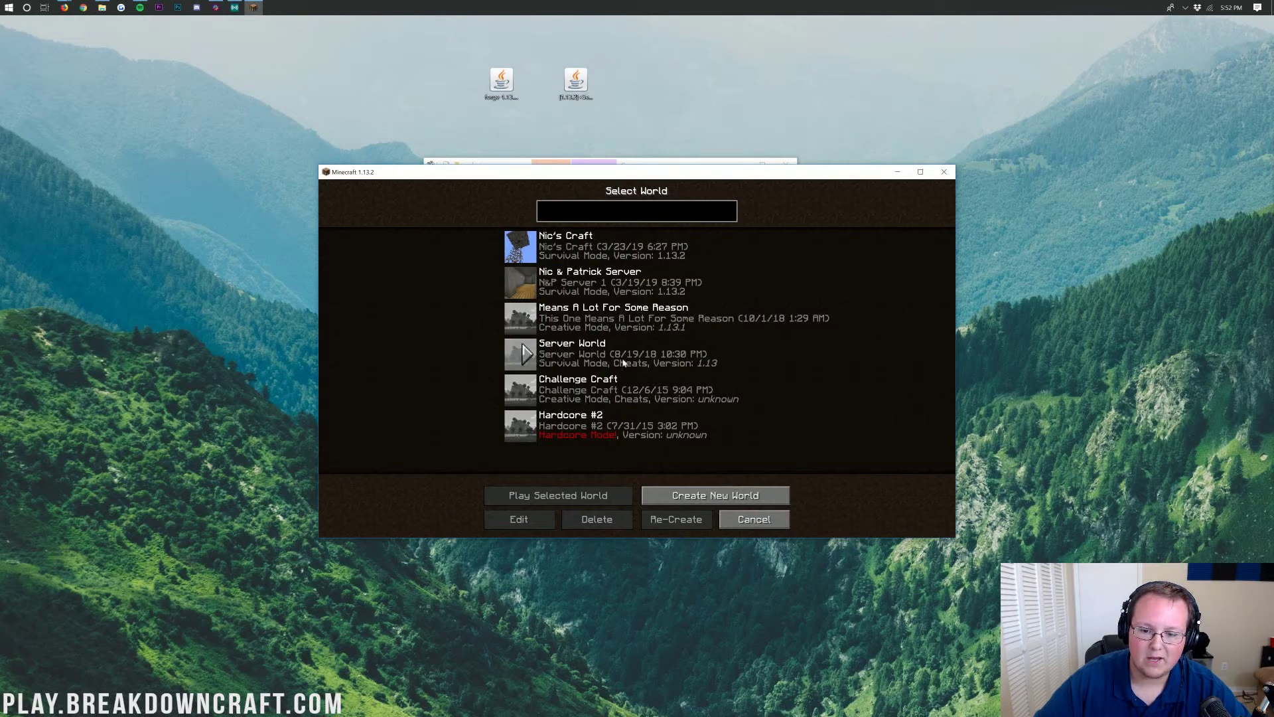
{"action": "left_click", "coordinate": [673, 499]}
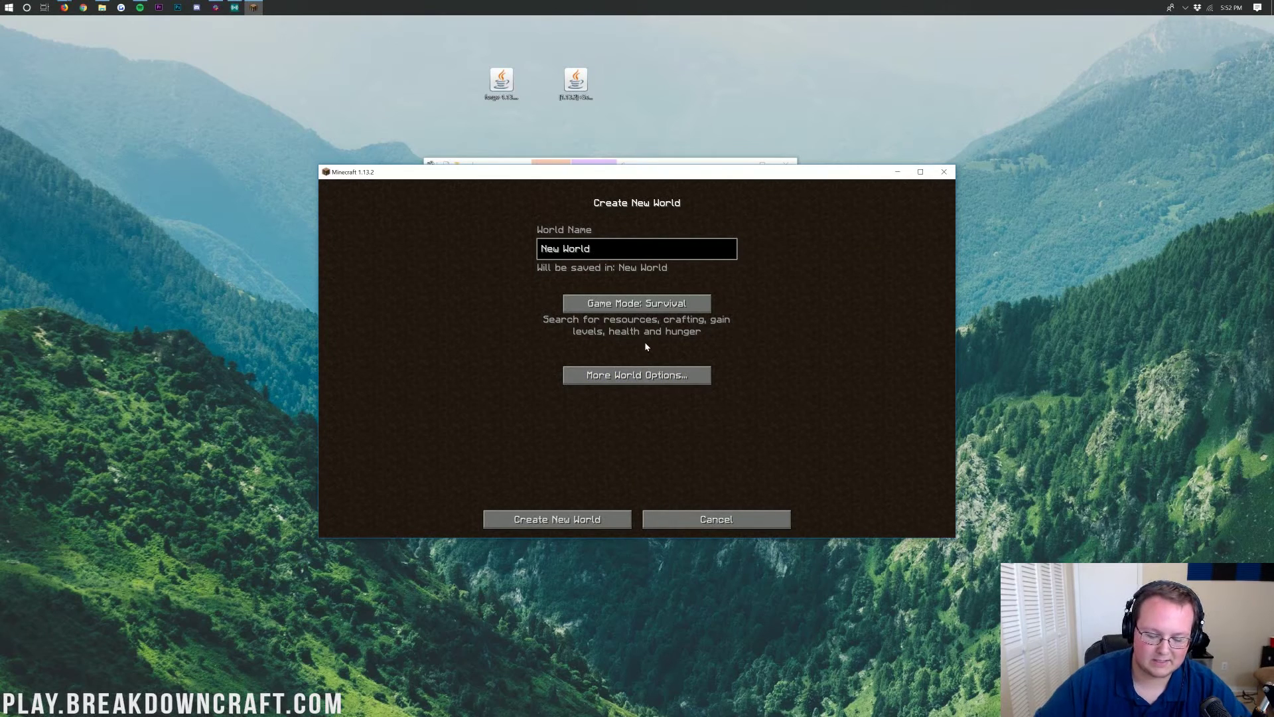
{"action": "key", "text": "ctrl+a"}
{"action": "type", "text": "Sec"}
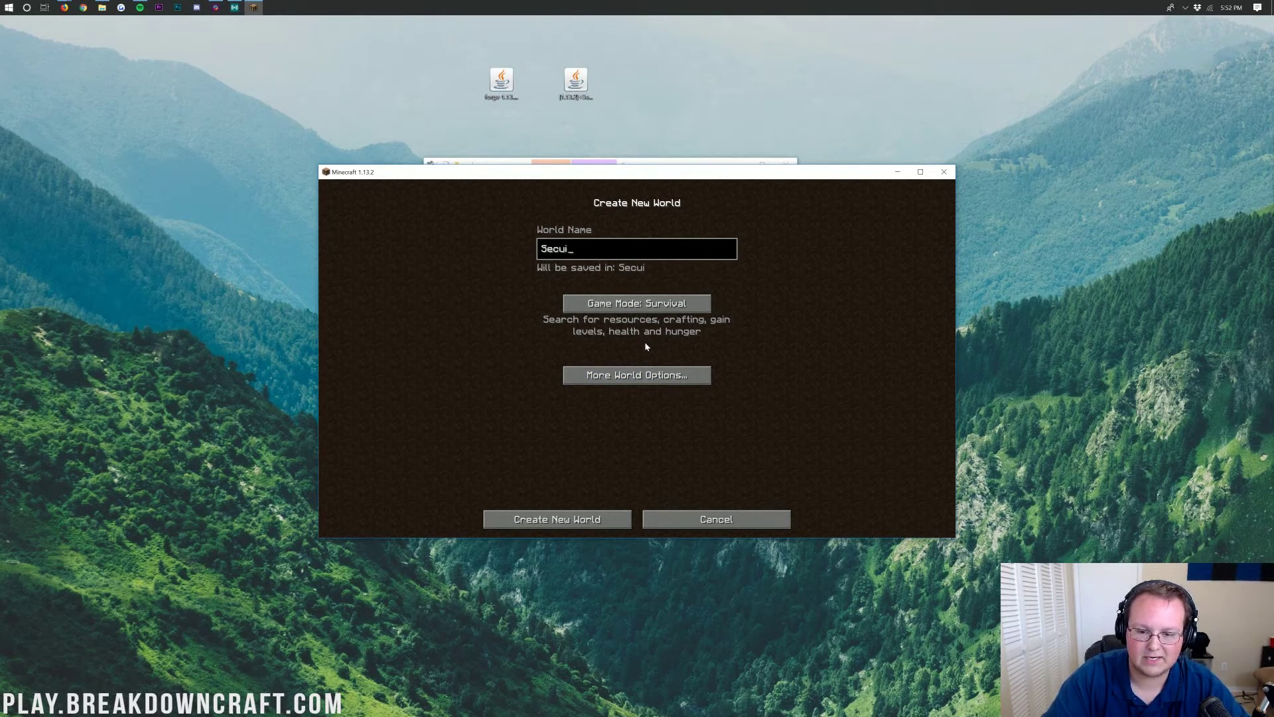
{"action": "type", "text": "urity Craft"}
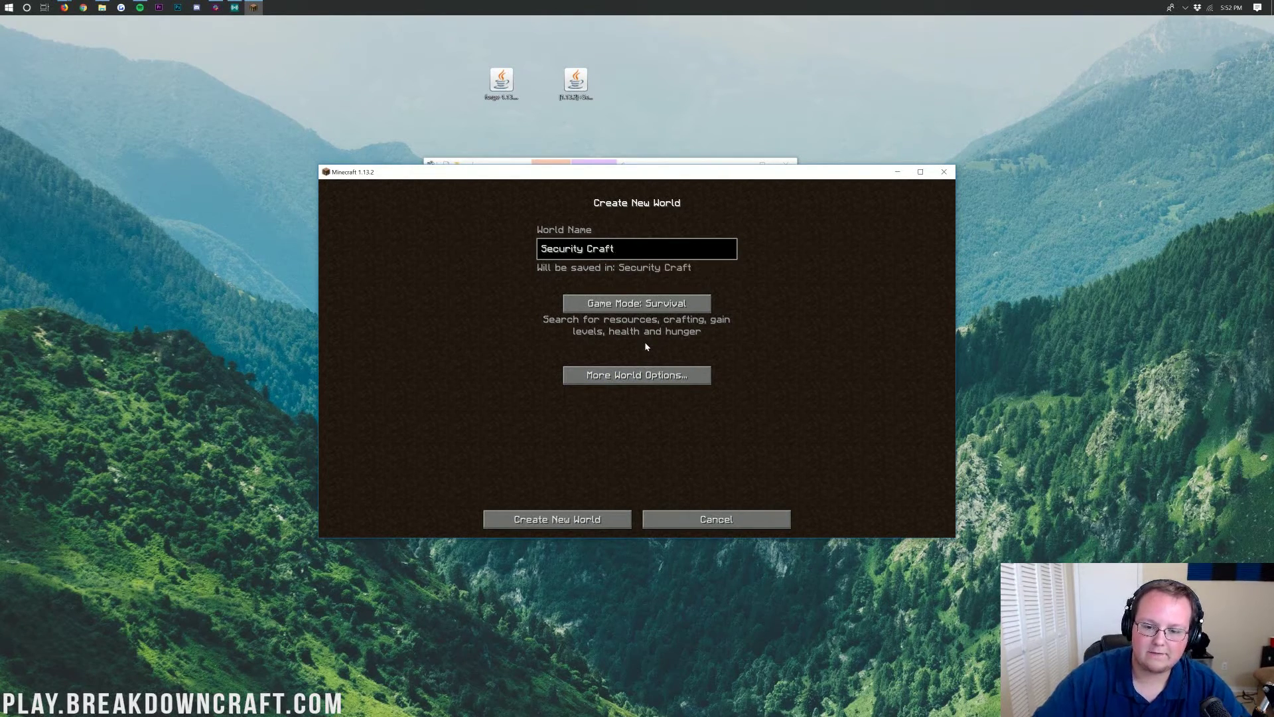
{"action": "left_click", "coordinate": [655, 382]}
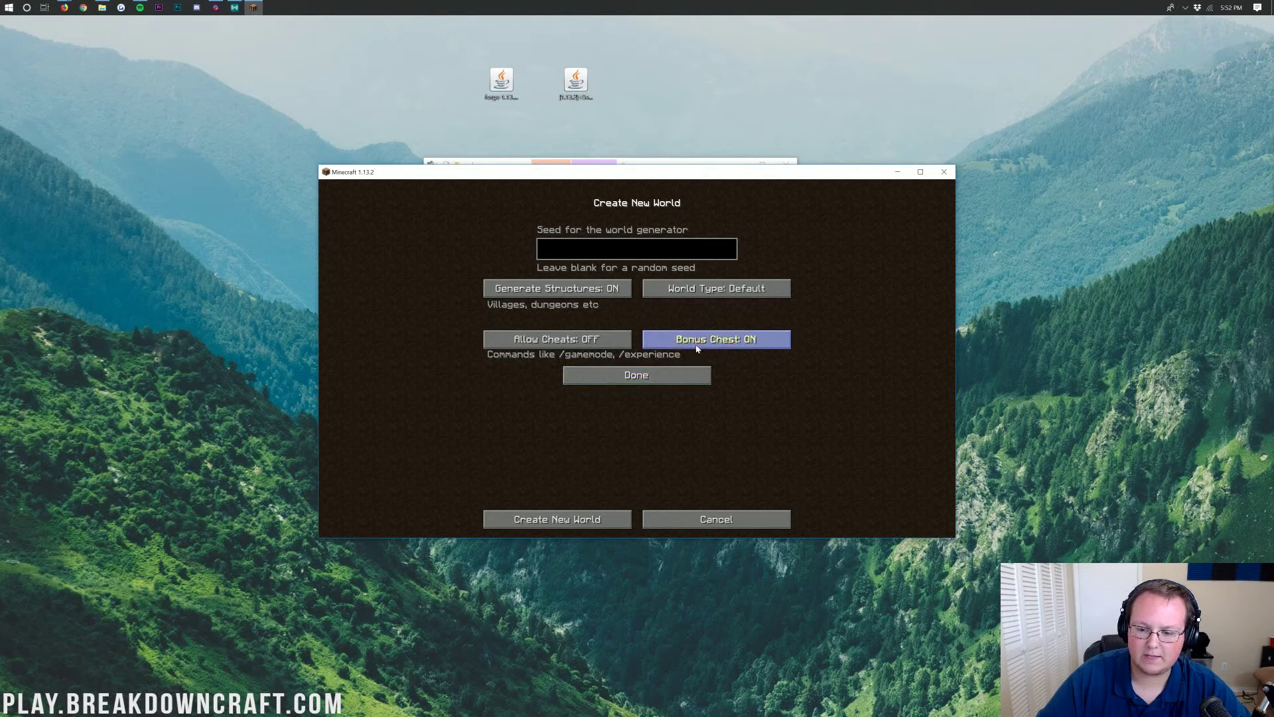
{"action": "left_click", "coordinate": [610, 520]}
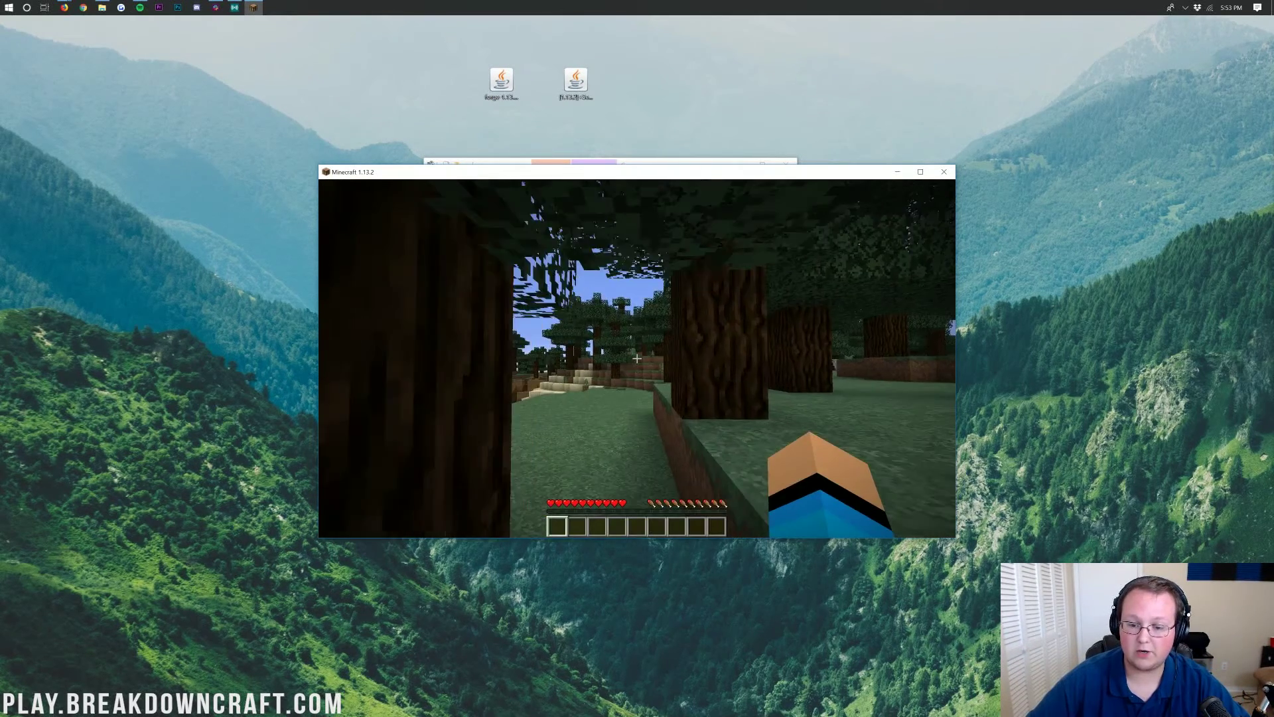
Walk out of the trees to the shore and look up the world's seed with the /seed command
{"action": "key", "text": "w"}
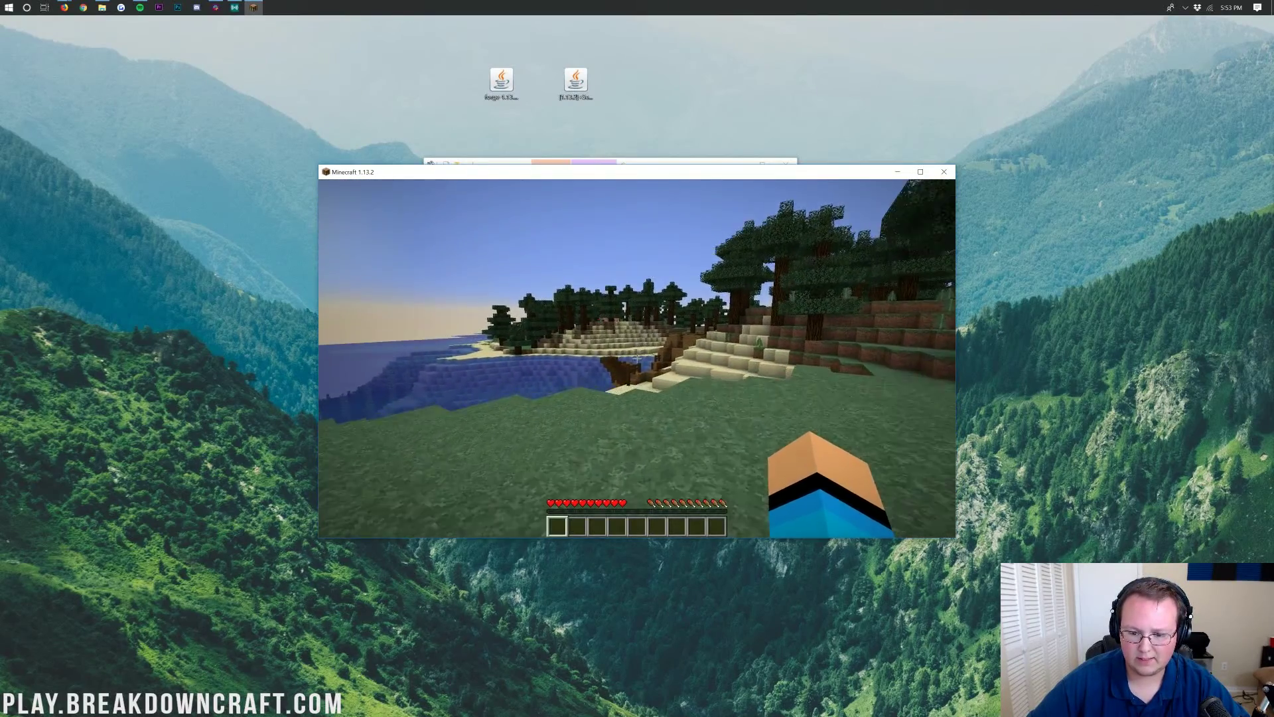
{"action": "key", "text": "w"}
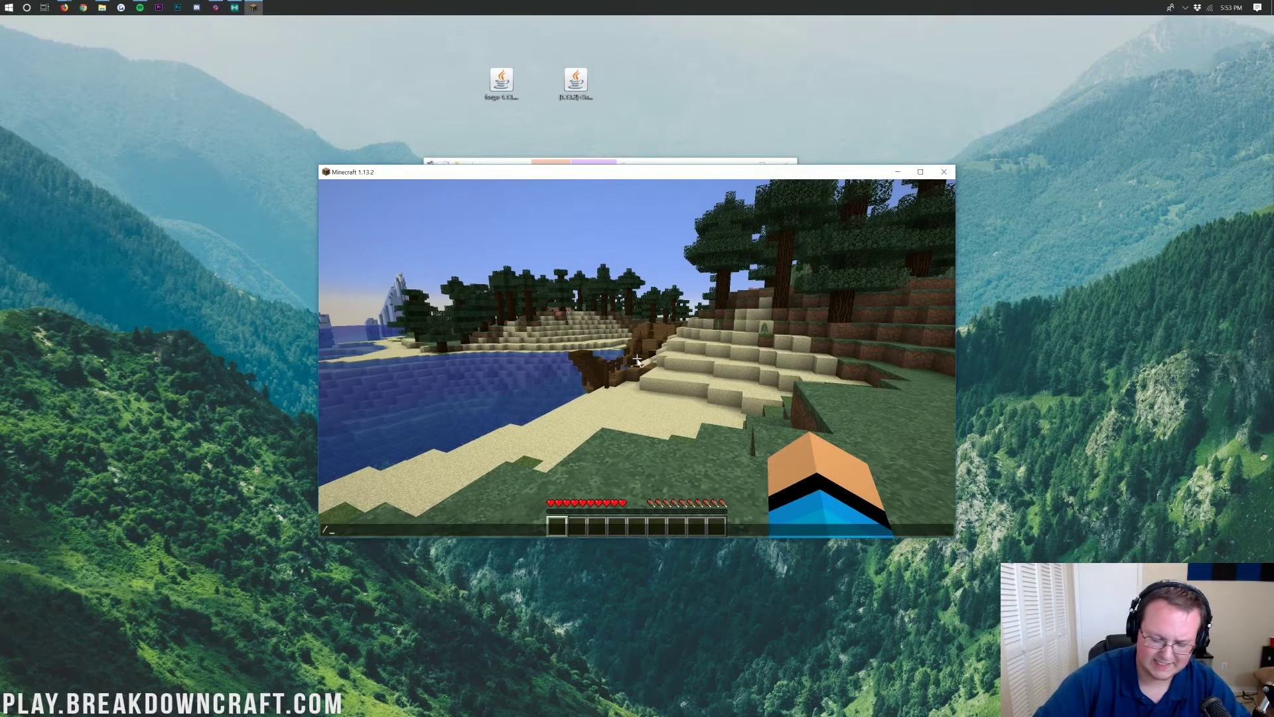
{"action": "key", "text": "slash"}
{"action": "type", "text": "seed"}
{"action": "key", "text": "Return"}
Switch the player to creative mode with the command /gamemode creative
{"action": "key", "text": "t"}
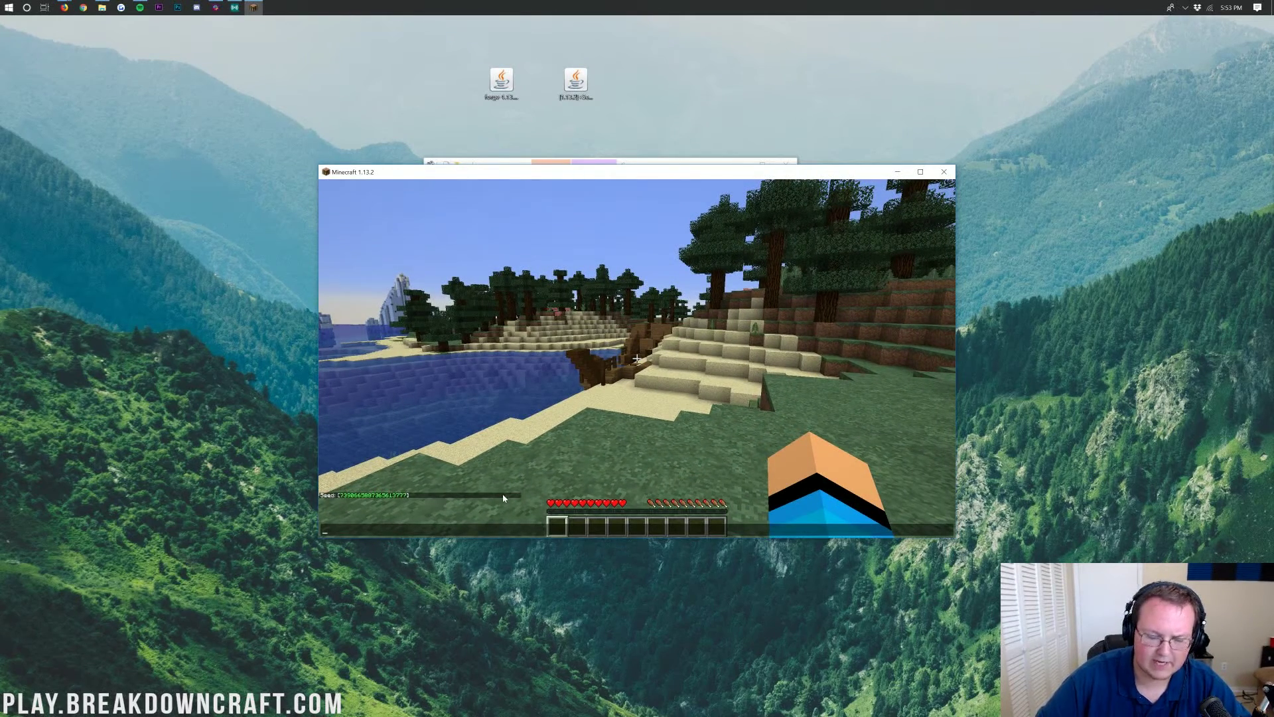
{"action": "type", "text": "/"}
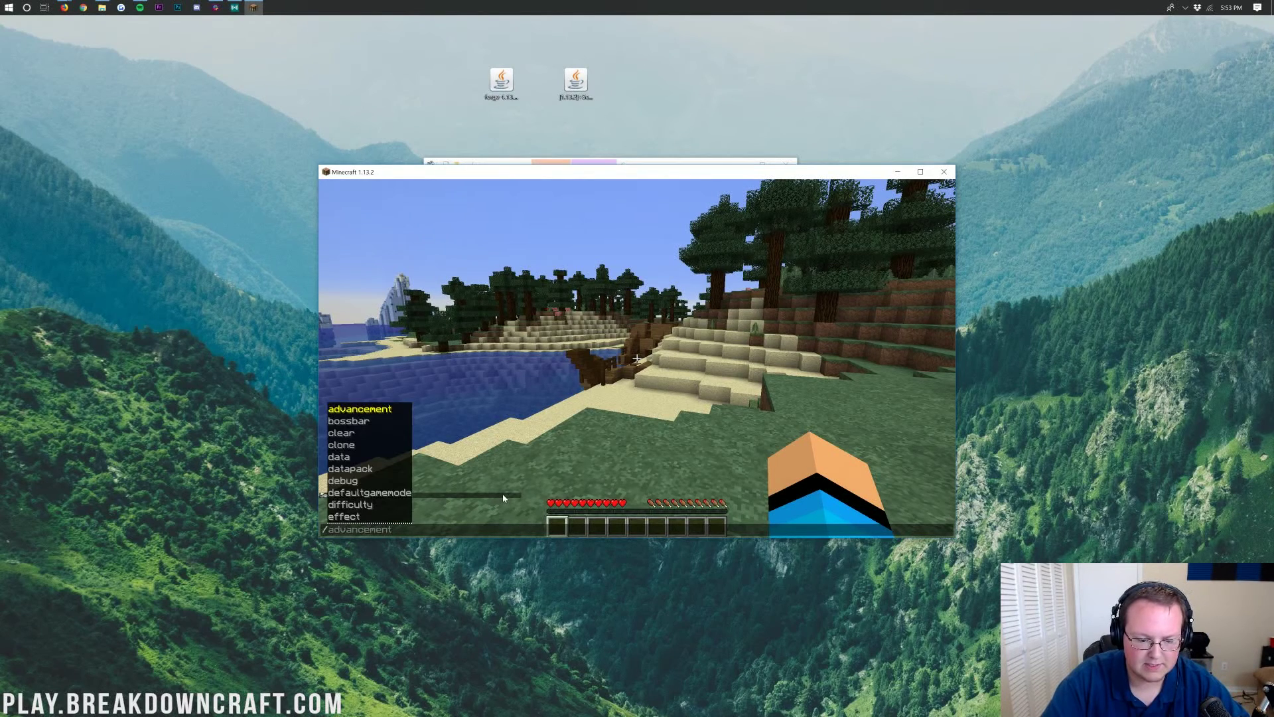
{"action": "type", "text": "gamemode creative"}
{"action": "key", "text": "Return"}
Browse the SecurityCraft Technical, Explosives and Decoration categories on the second page of the creative inventory
{"action": "key", "text": "e"}
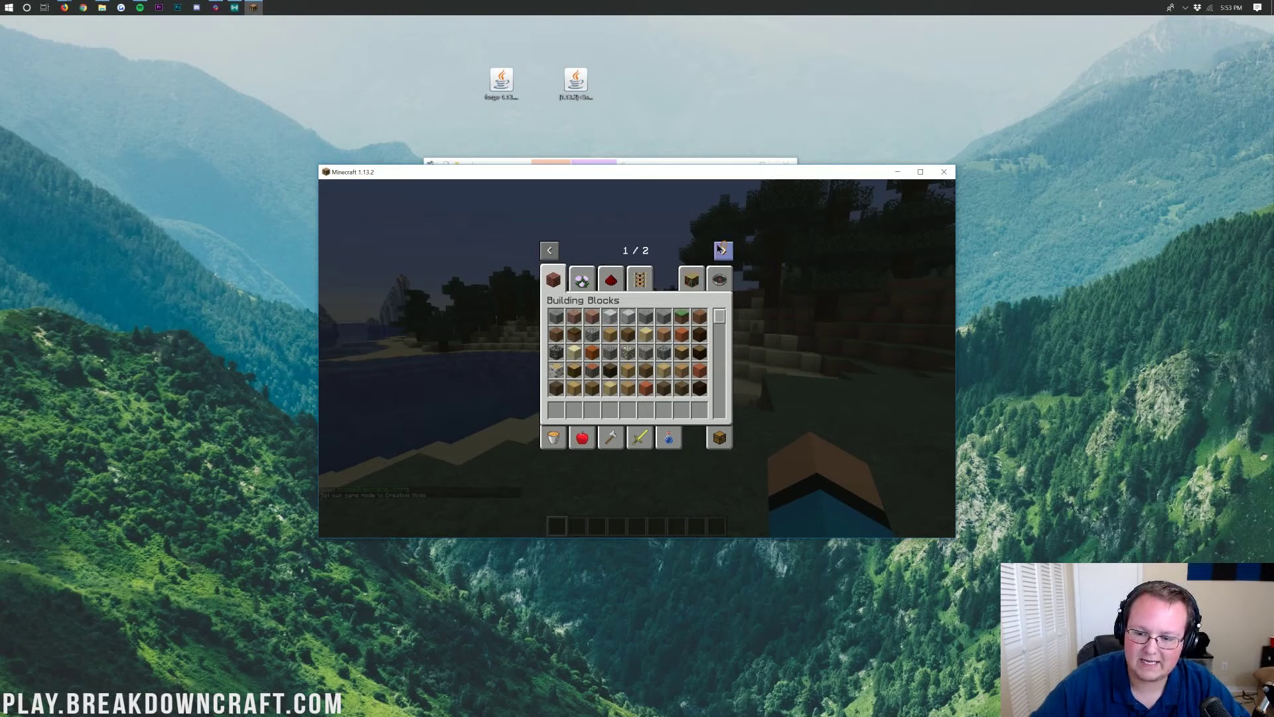
{"action": "left_click", "coordinate": [722, 249]}
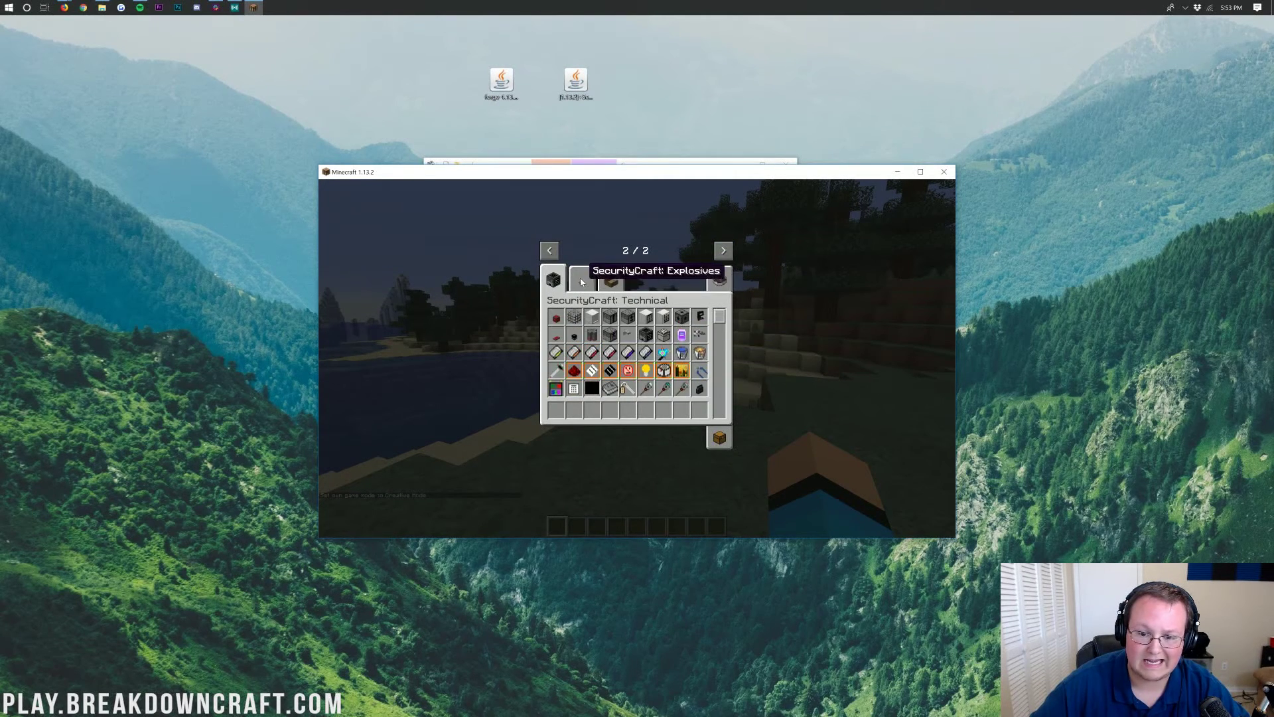
{"action": "left_click", "coordinate": [581, 282]}
{"action": "left_click", "coordinate": [604, 278]}
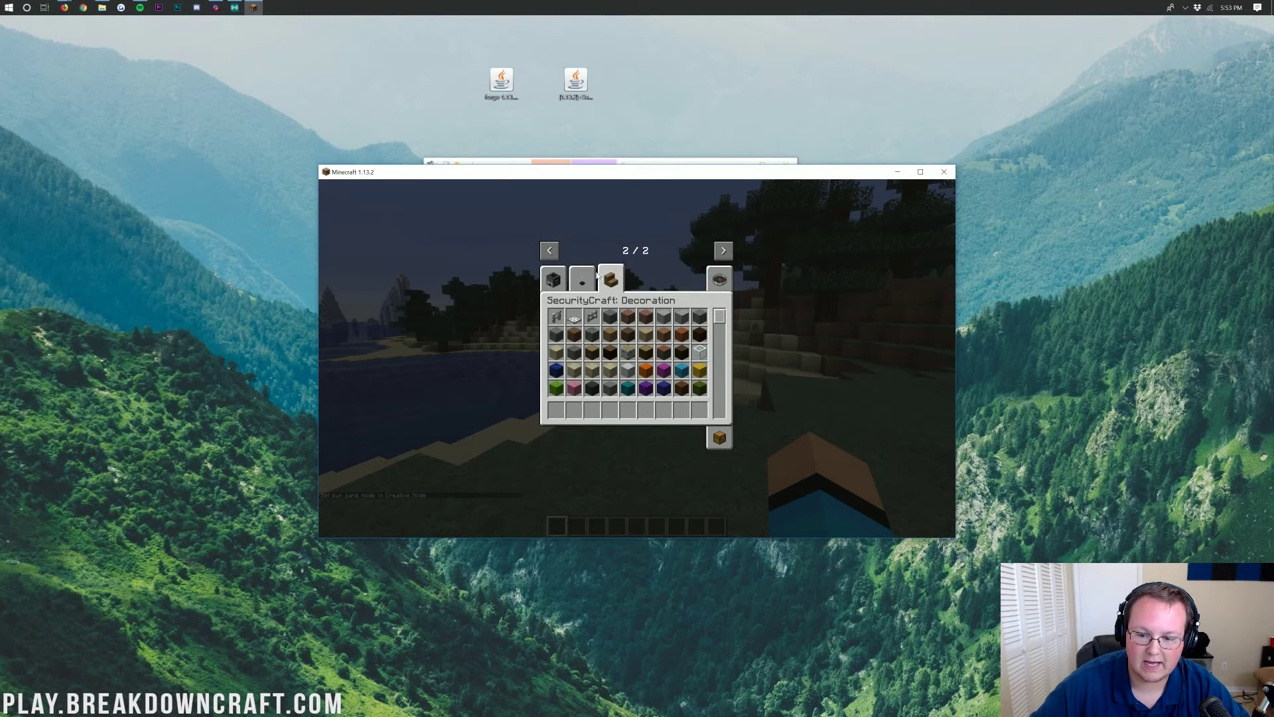
Search all creative items for "unb", then clear the search and return to the SecurityCraft Technical category
{"action": "left_click", "coordinate": [553, 280]}
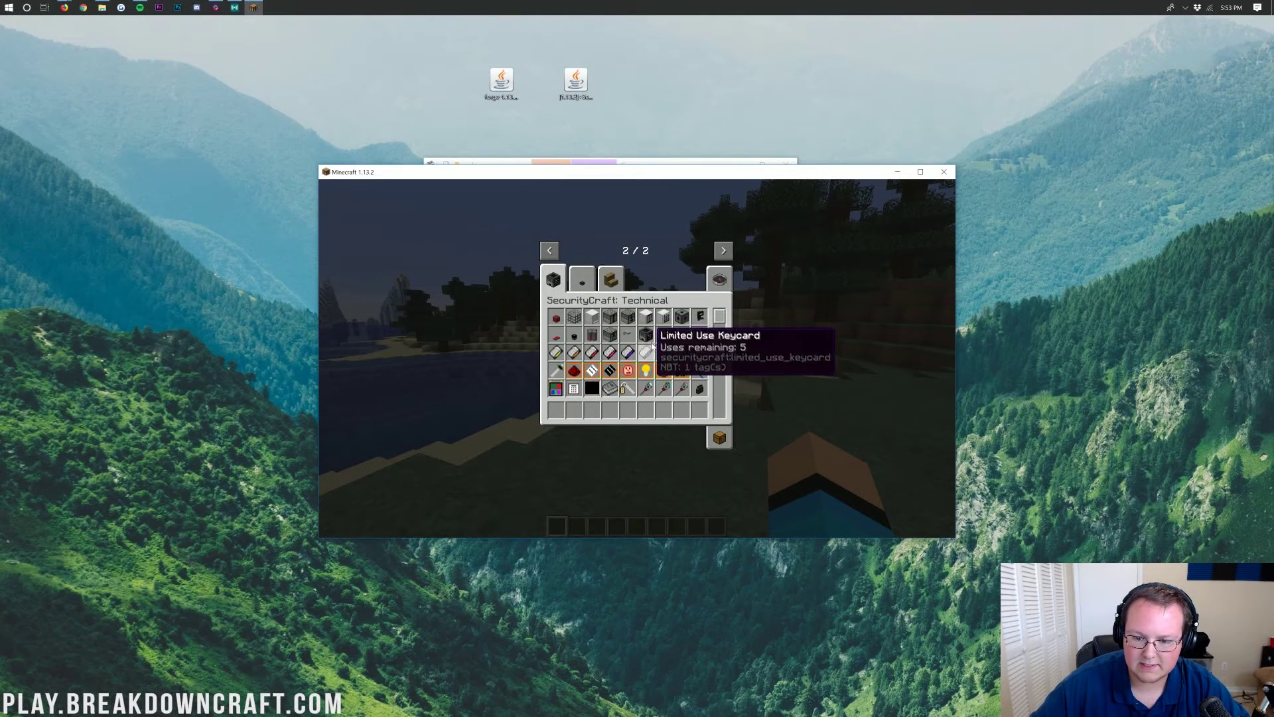
{"action": "left_click", "coordinate": [715, 279]}
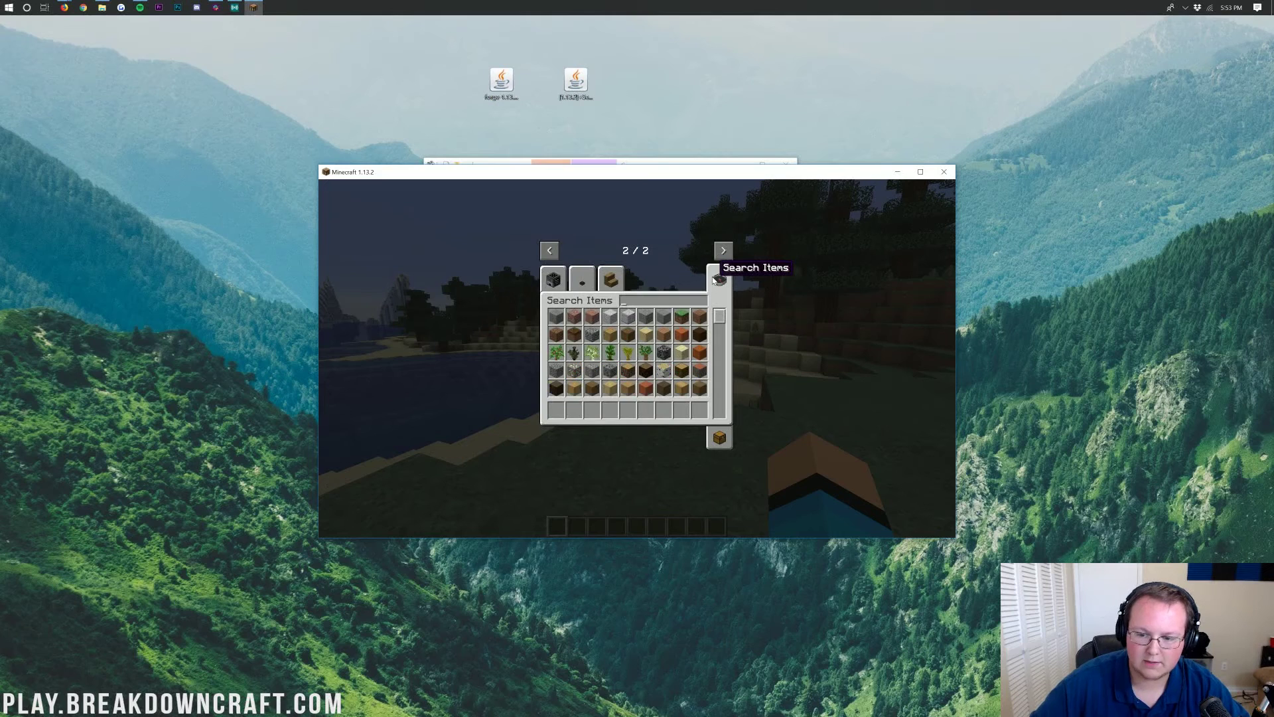
{"action": "type", "text": "unb"}
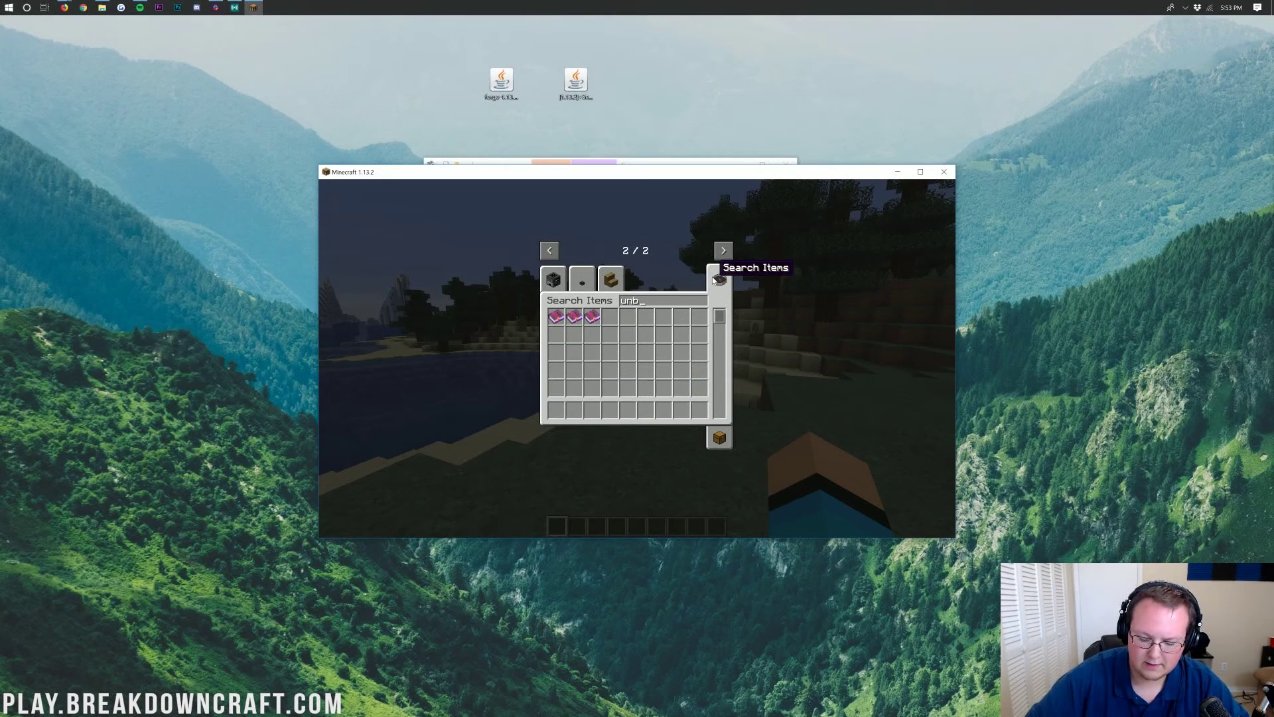
{"action": "key", "text": "BackSpace"}
{"action": "key", "text": "BackSpace"}
{"action": "key", "text": "BackSpace"}
{"action": "left_click", "coordinate": [560, 272]}
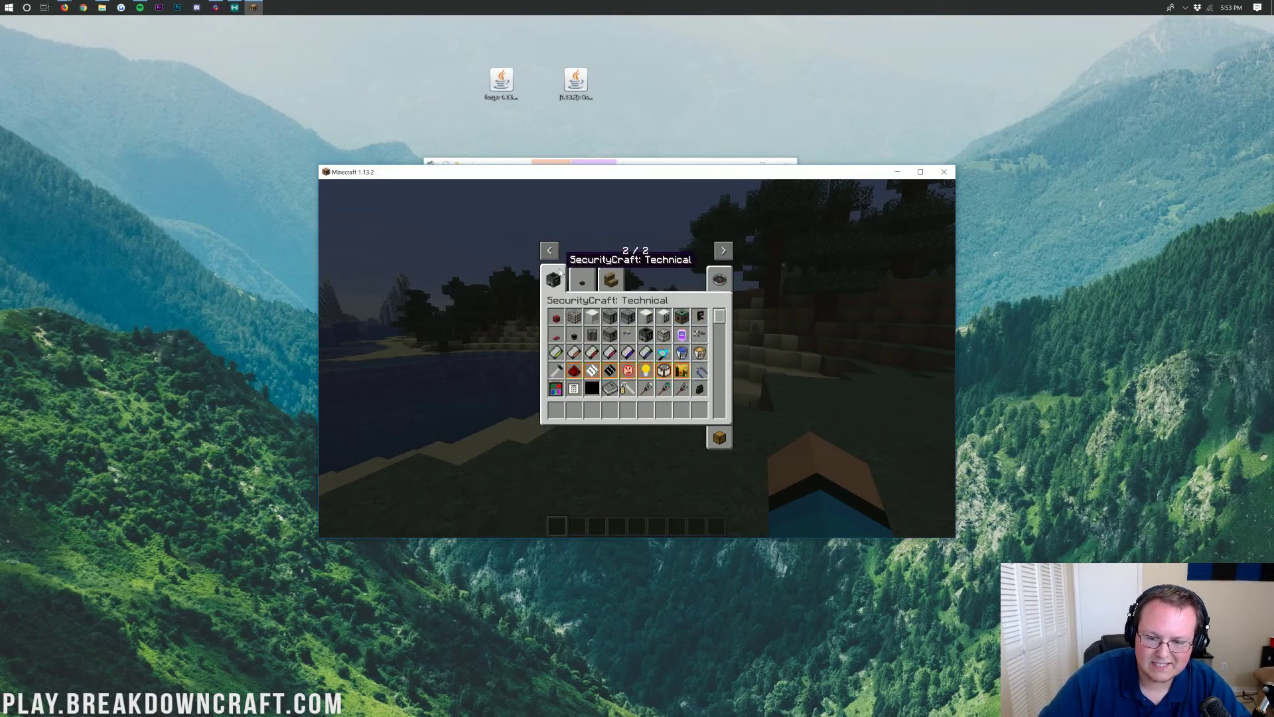
Put the light grey keypad-style remote from SecurityCraft Technical into the fourth hotbar slot and hold it
{"action": "scroll", "coordinate": [606, 363], "scroll_direction": "down", "scroll_amount": 1}
{"action": "left_click", "coordinate": [573, 371]}
{"action": "left_click", "coordinate": [610, 410]}
{"action": "key", "text": "e"}
{"action": "key", "text": "4"}
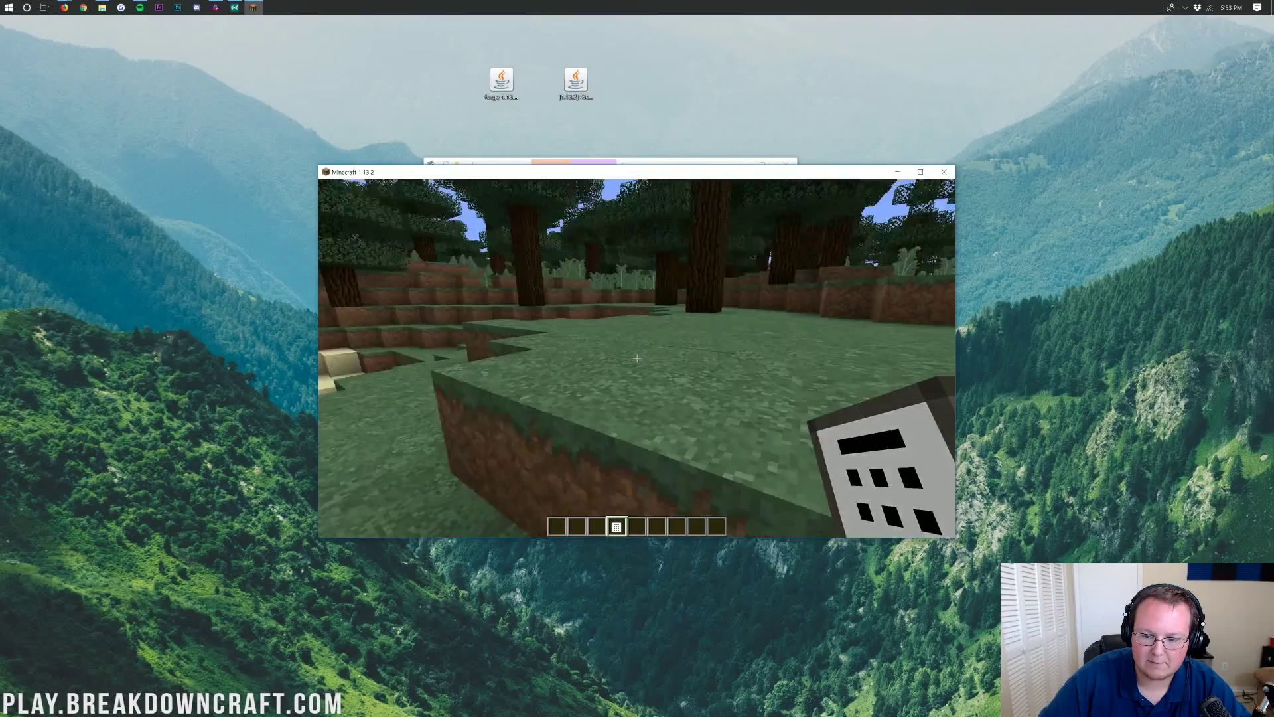
Add a Keycard Reader to the seventh hotbar slot and place two of them side by side on the grass near the shore
{"action": "key", "text": "e"}
{"action": "left_click", "coordinate": [627, 317]}
{"action": "left_click", "coordinate": [664, 410]}
{"action": "key", "text": "e"}
{"action": "key", "text": "7"}
{"action": "right_click", "coordinate": [637, 358]}
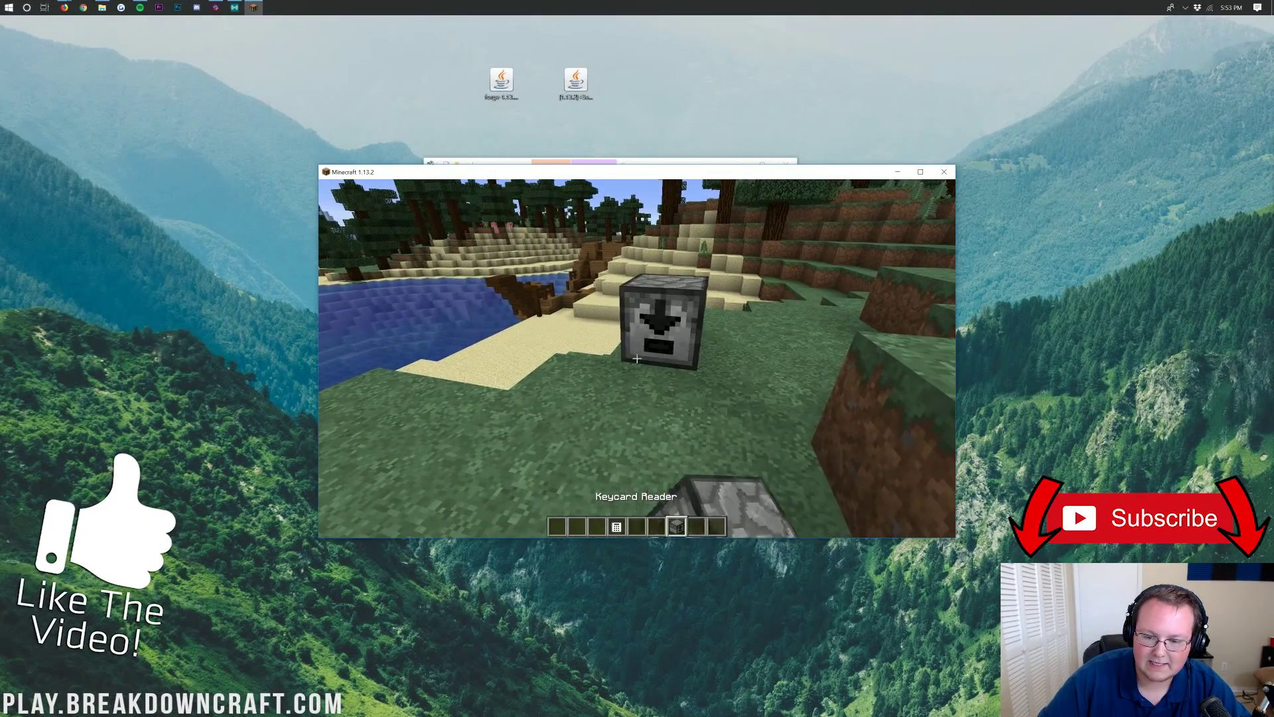
{"action": "right_click", "coordinate": [637, 359]}
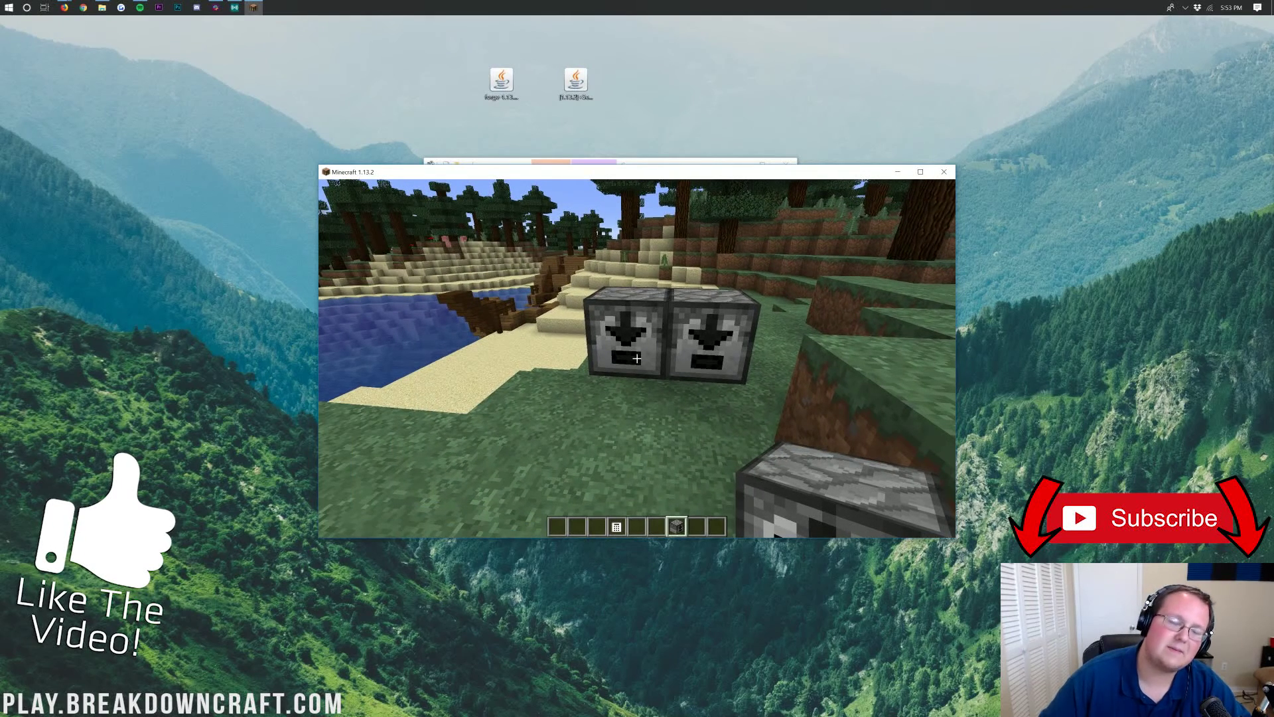